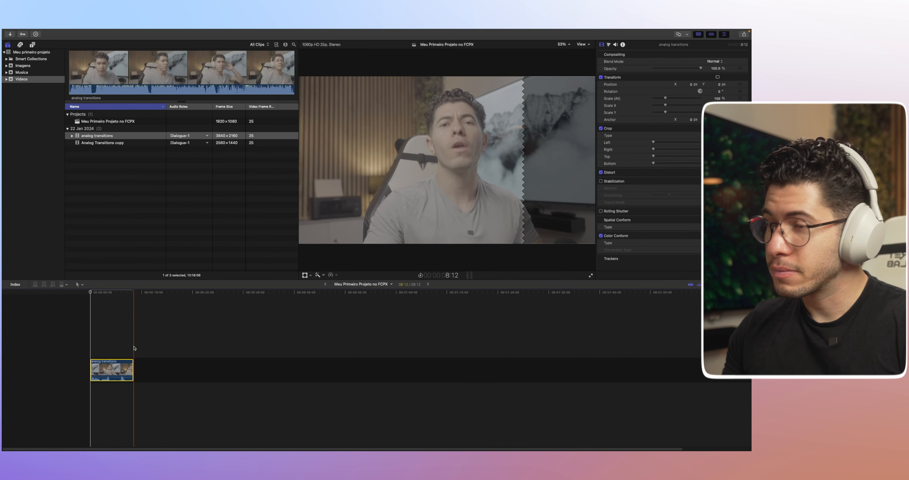
# Step: Undo the last trim to restore the full analog transitions clip, and split it at about 8:18
pyautogui.press('super+z')
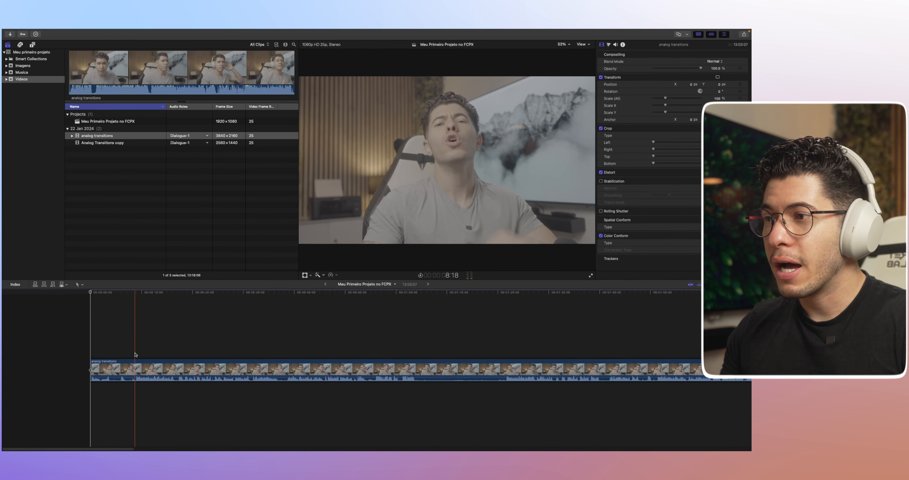
pyautogui.hotkey('alt', '[')
pyautogui.press('super+z')
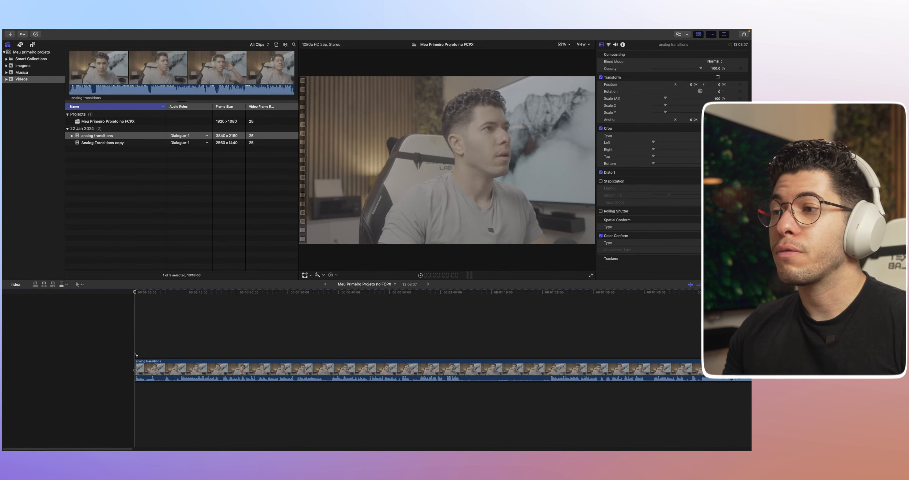
pyautogui.press('s')
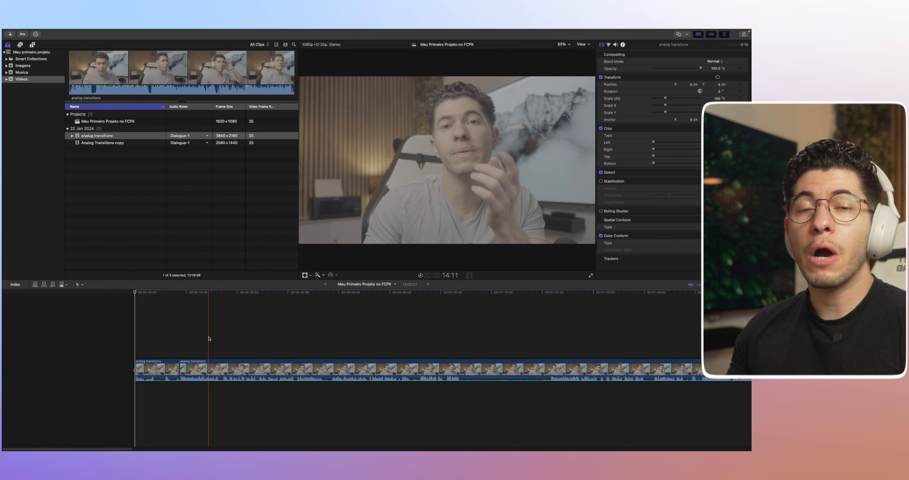
# Step: Split the second clip at about 36:23 and trim the start of the resulting third clip to about 38:14
pyautogui.press('space')
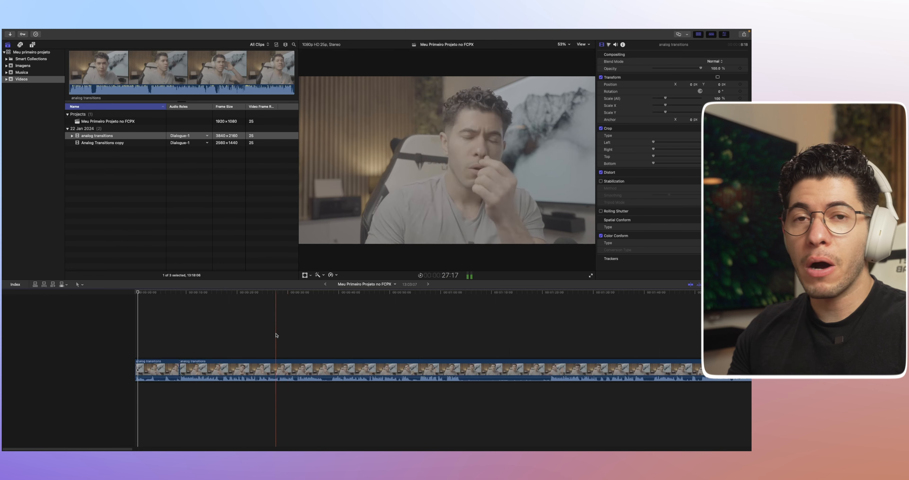
pyautogui.press('space')
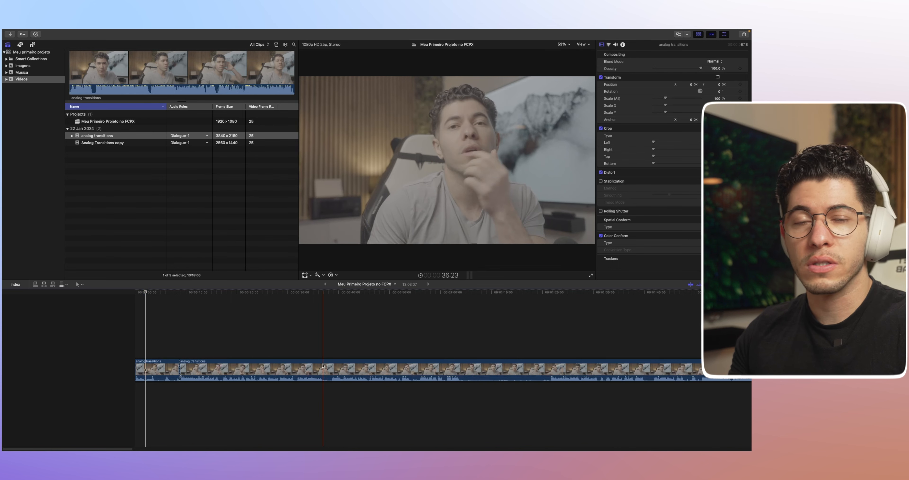
pyautogui.press('super+b')
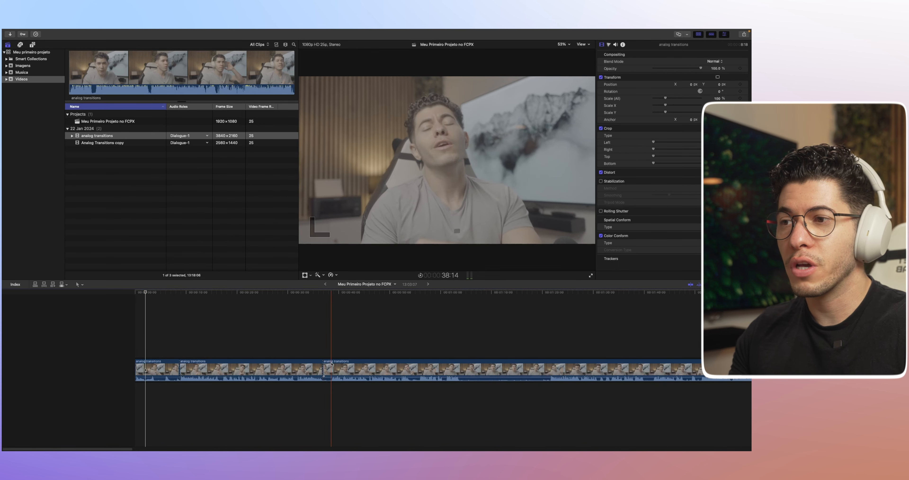
pyautogui.hotkey('alt', '[')
pyautogui.press('space')
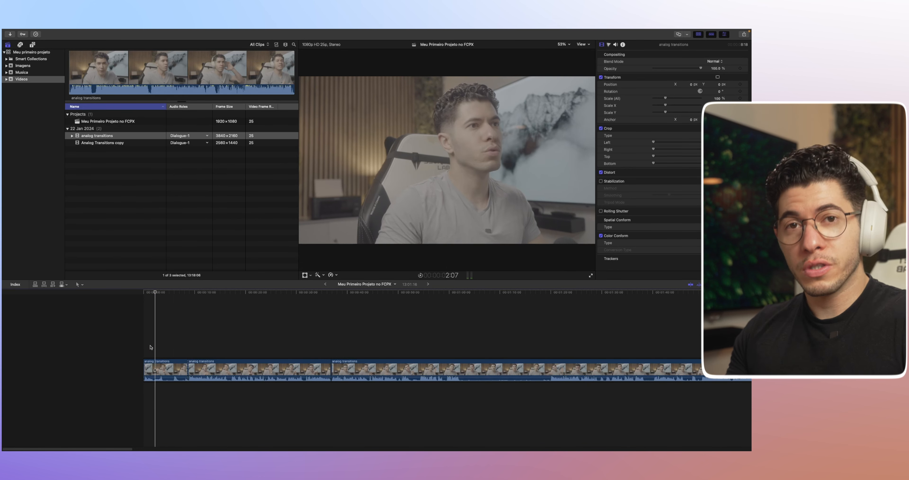
# Step: Turn off skimming and view the footage at successive playhead positions up to about 56:22
pyautogui.click(691, 284)
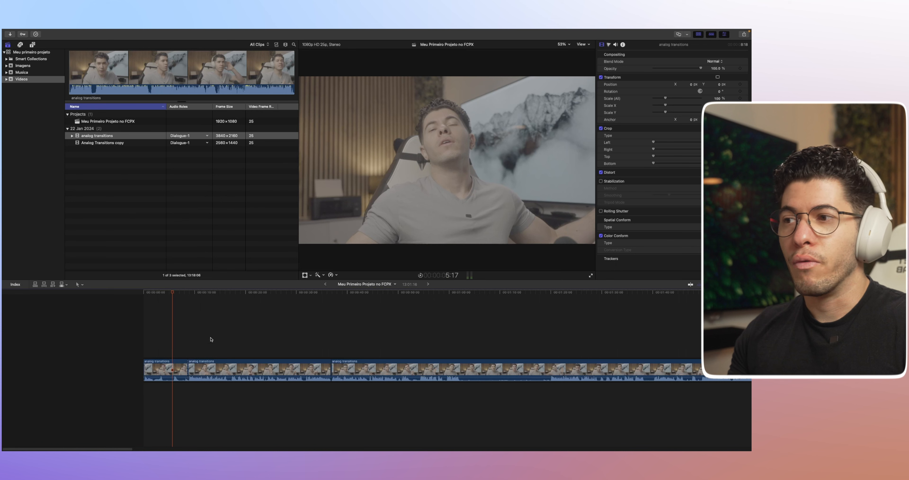
pyautogui.click(228, 341)
pyautogui.click(272, 341)
pyautogui.click(321, 338)
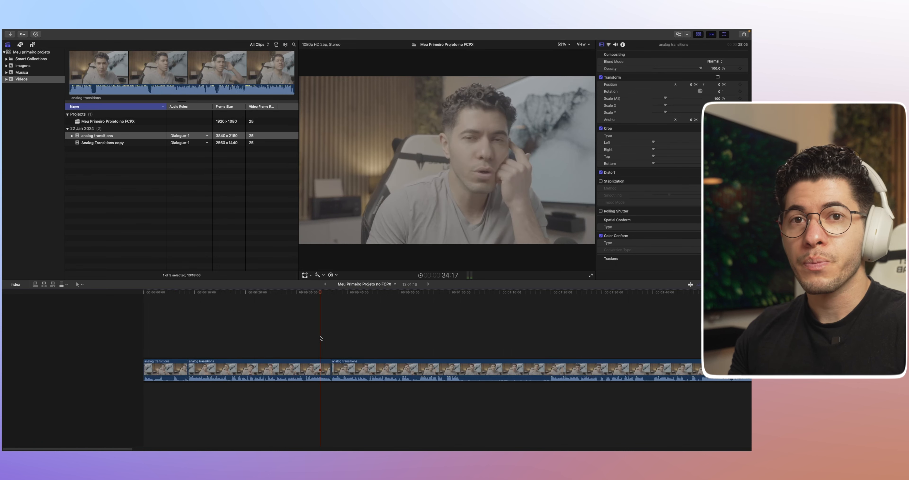
pyautogui.click(363, 339)
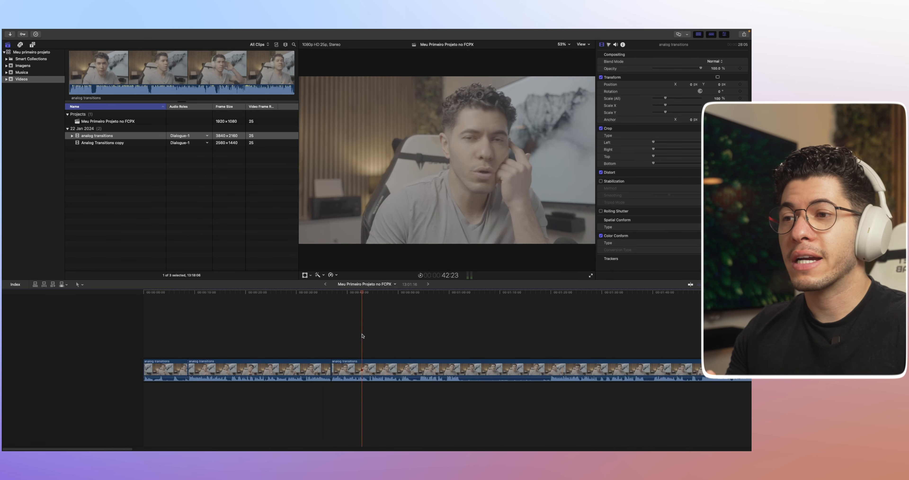
pyautogui.click(433, 340)
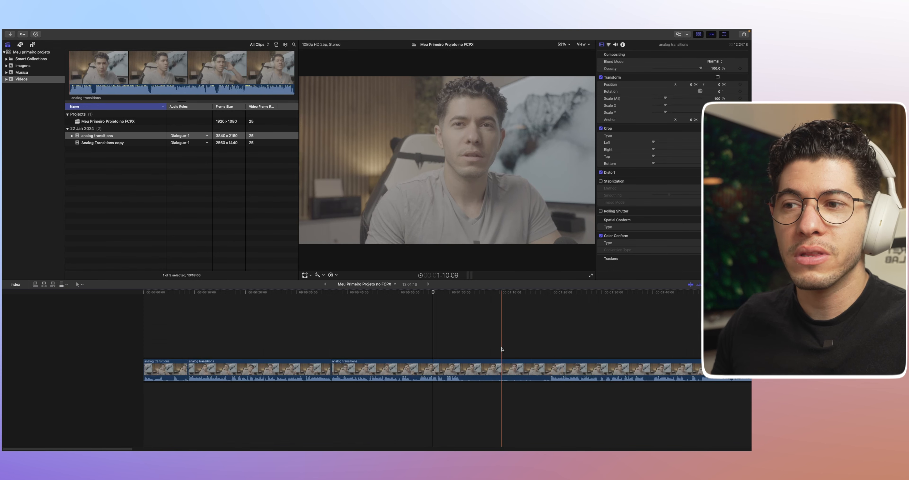
# Step: Try to trim the start of the third clip to 1:10:09, and undo the trim
pyautogui.hotkey('alt', '[')
pyautogui.press('super+z')
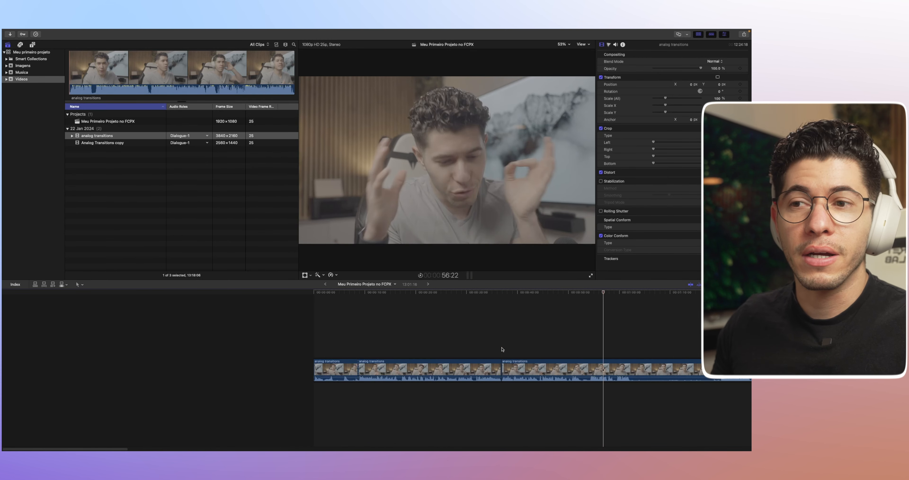
# Step: Examine the timeline's cuts through to the end of the project at different zoom levels, including with the Zoom tool
pyautogui.hscroll(5, 503, 349)
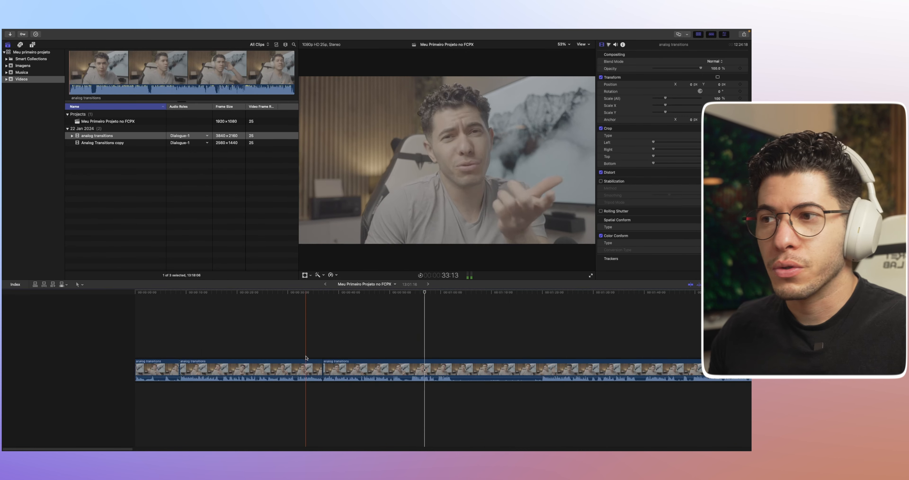
pyautogui.scroll(5, 320, 368)
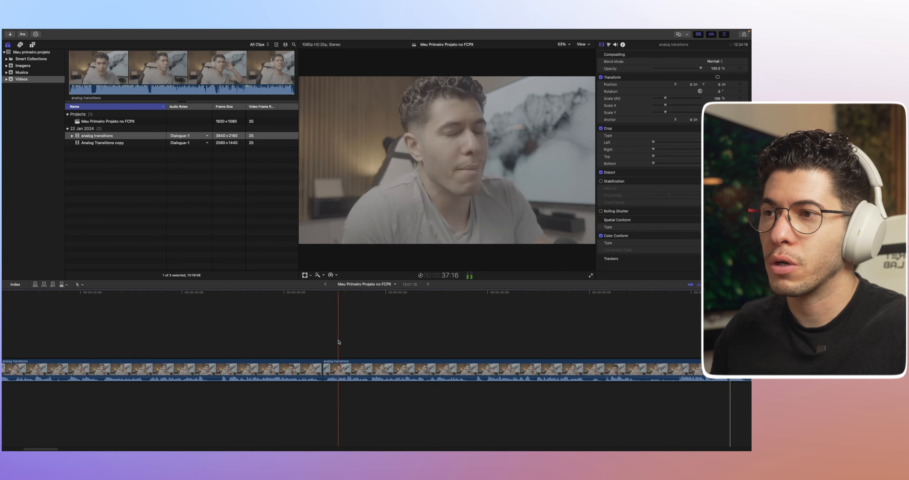
pyautogui.scroll(-6, 328, 368)
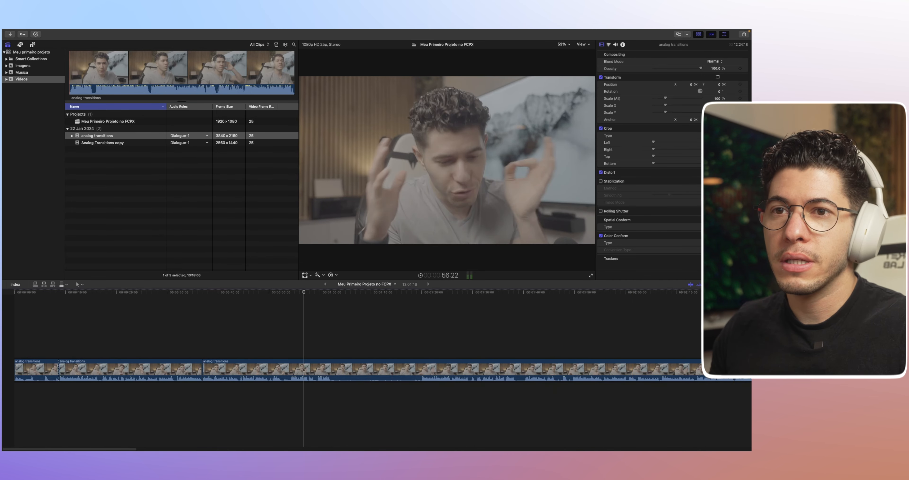
pyautogui.scroll(-6, 425, 342)
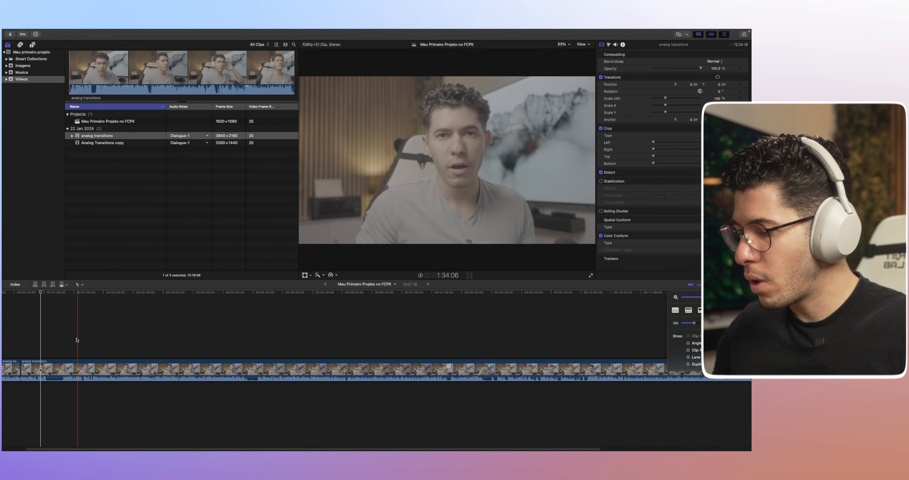
pyautogui.press('z')
pyautogui.click(42, 344)
pyautogui.moveTo(42, 343); pyautogui.dragTo(169, 394)
pyautogui.press('super+minus')
pyautogui.press('super+minus')
pyautogui.press('super+minus')
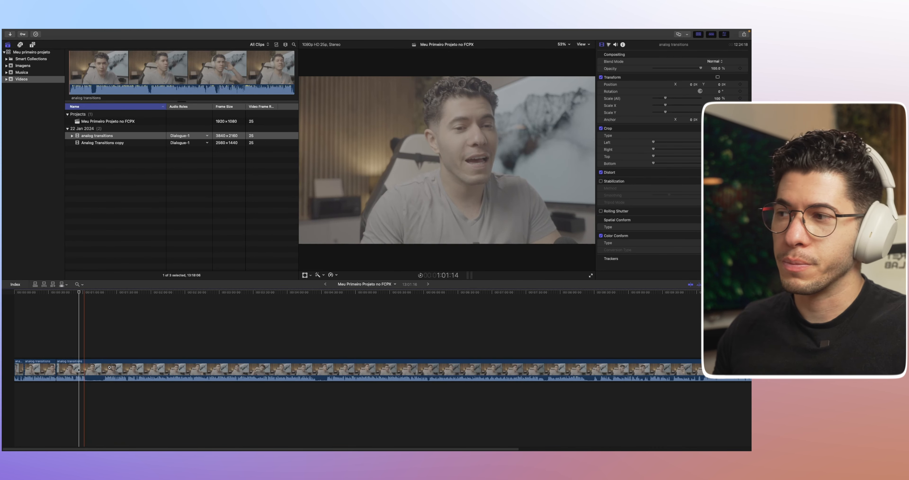
pyautogui.press('super+minus')
pyautogui.press('space')
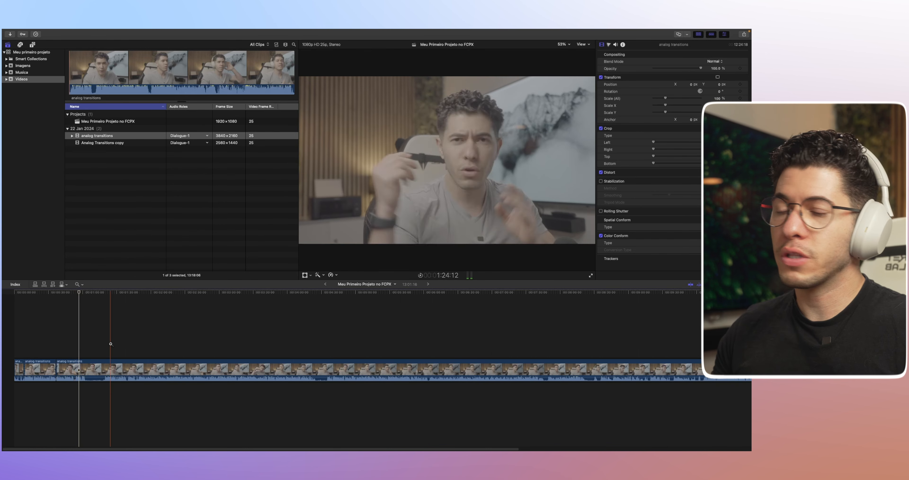
pyautogui.hscroll(10, 95, 359)
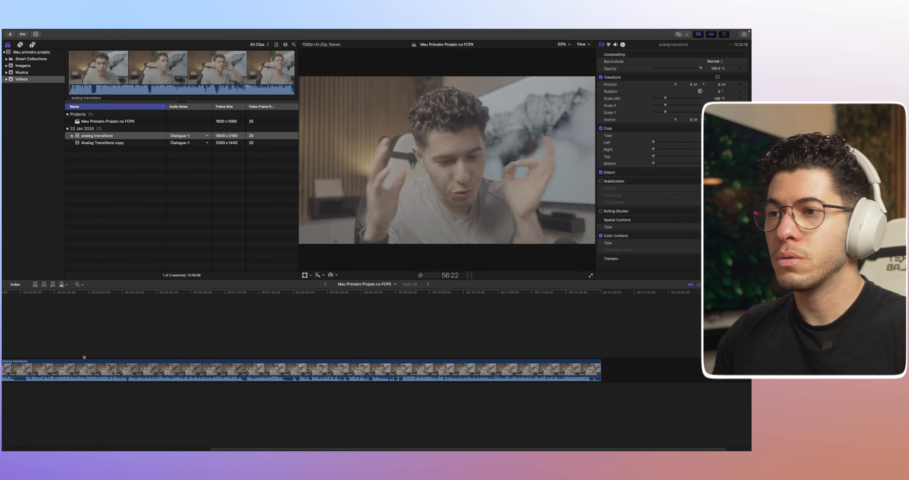
pyautogui.hscroll(-10, 84, 357)
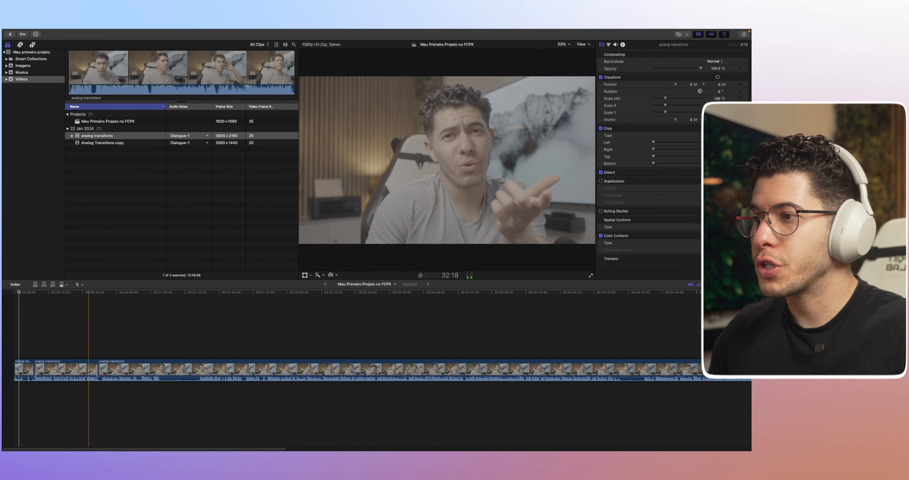
# Step: Trim about two seconds off the start of the third clip by moving its start edge
pyautogui.press('super+equal')
pyautogui.press('super+equal')
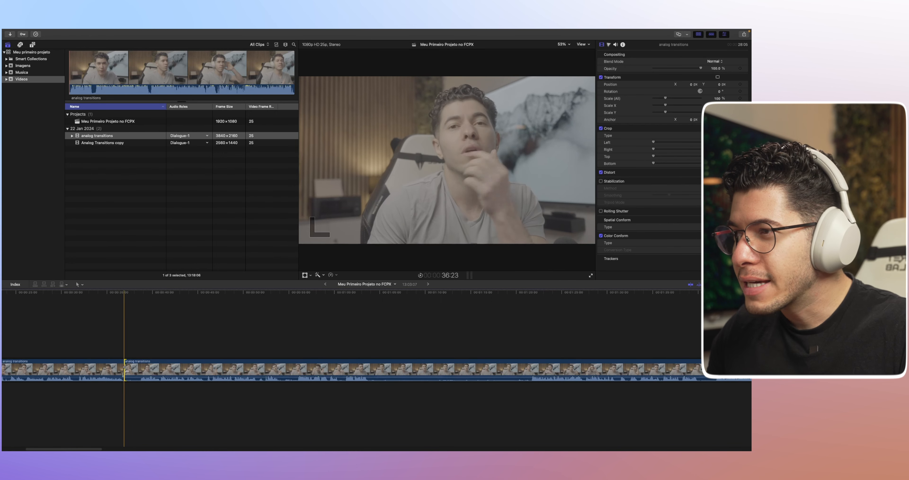
pyautogui.moveTo(125, 371)
pyautogui.mouseDown()
pyautogui.moveTo(126, 384)
pyautogui.moveTo(535, 389)
pyautogui.moveTo(106, 376)
pyautogui.moveTo(140, 373)
pyautogui.mouseUp()
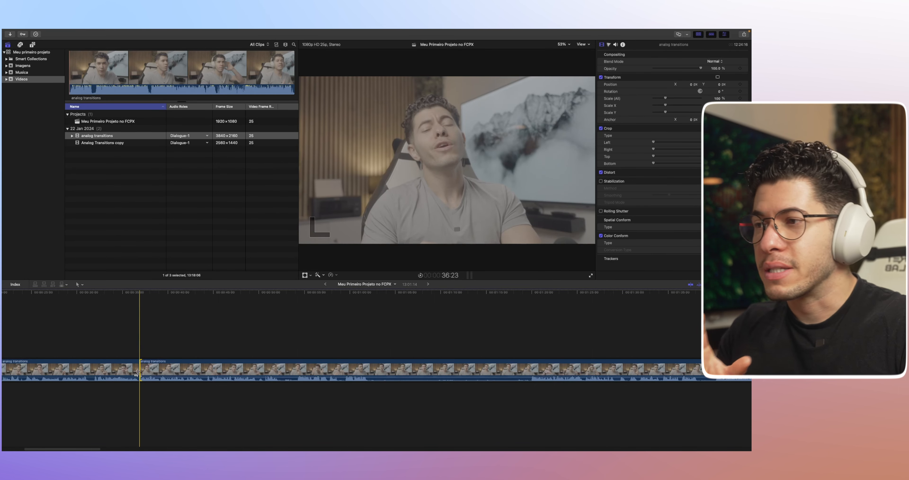
# Step: Trim about 7 frames off the start of the first clip in the timeline
pyautogui.press('super+equal')
pyautogui.press('super+equal')
pyautogui.press('super+equal')
pyautogui.press('super+equal')
pyautogui.press('super+equal')
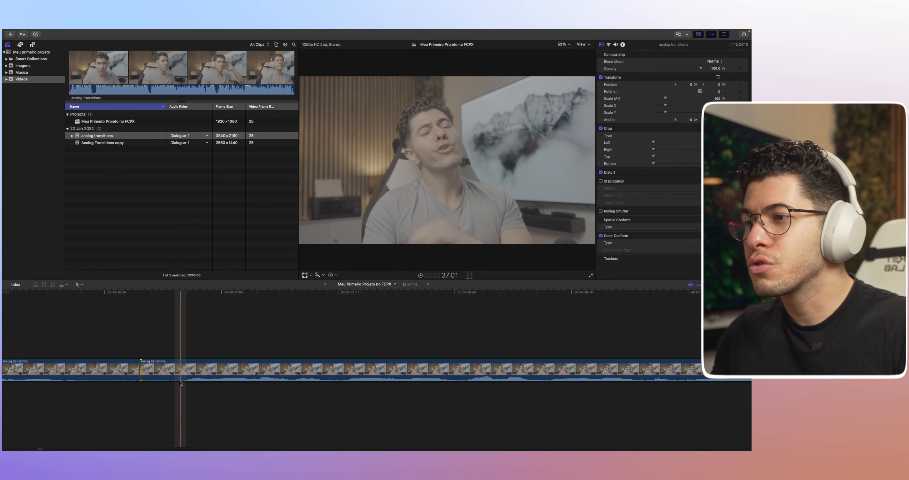
pyautogui.click(183, 373)
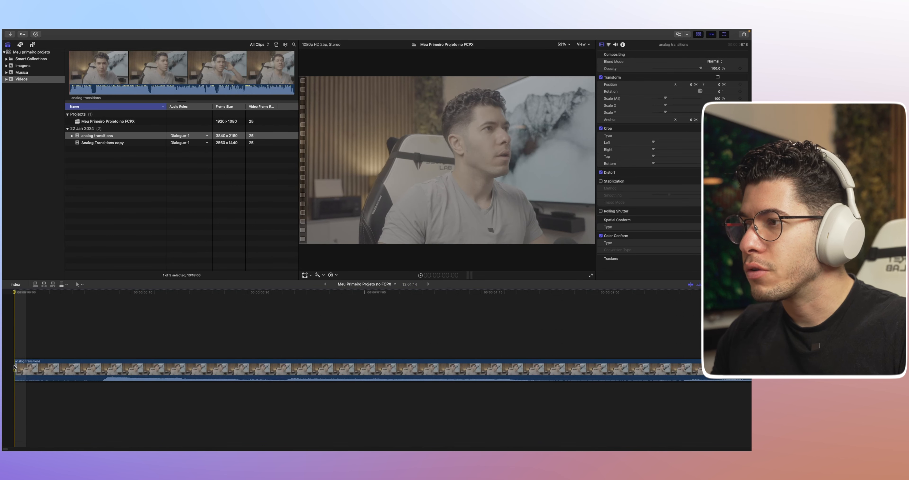
pyautogui.moveTo(15, 367); pyautogui.dragTo(102, 370)
# Step: Split the second clip at about the 16-second mark and trim about one second off the start of the segment after the cut
pyautogui.press('super+minus')
pyautogui.press('super+minus')
pyautogui.press('super+minus')
pyautogui.press('super+minus')
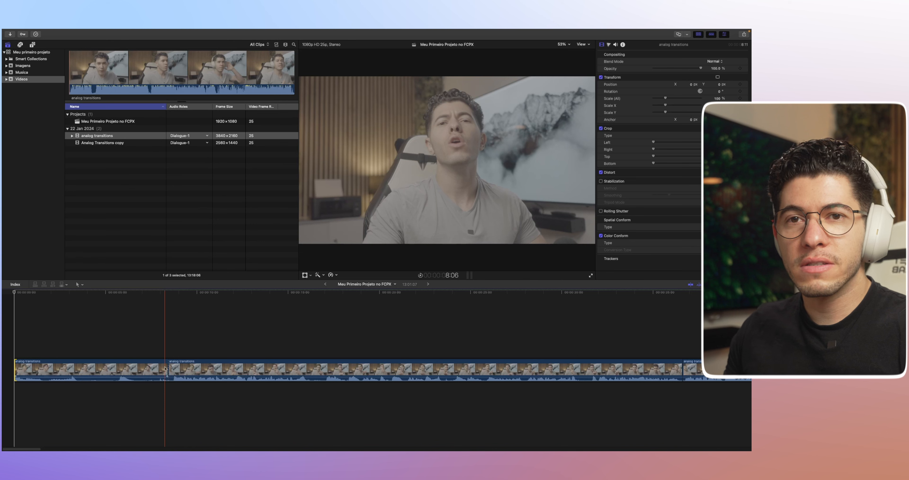
pyautogui.press('super+equal')
pyautogui.click(307, 373)
pyautogui.press('super+b')
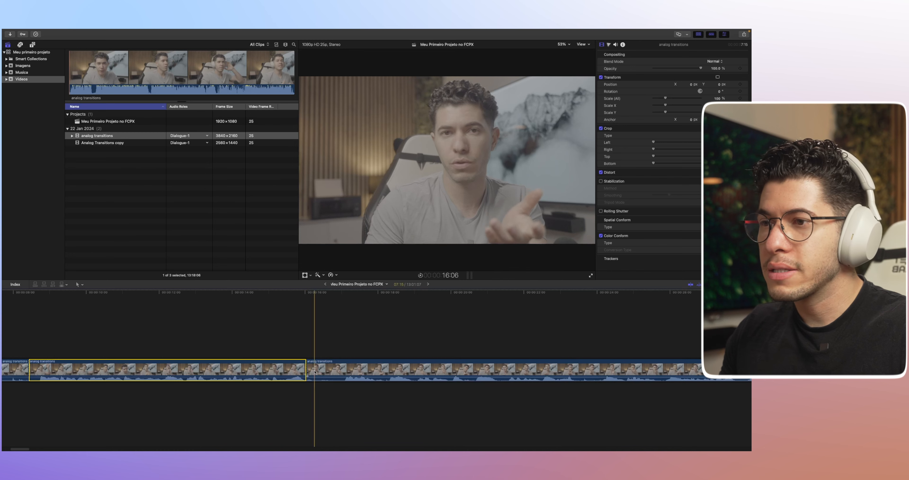
pyautogui.click(343, 370)
pyautogui.press('s')
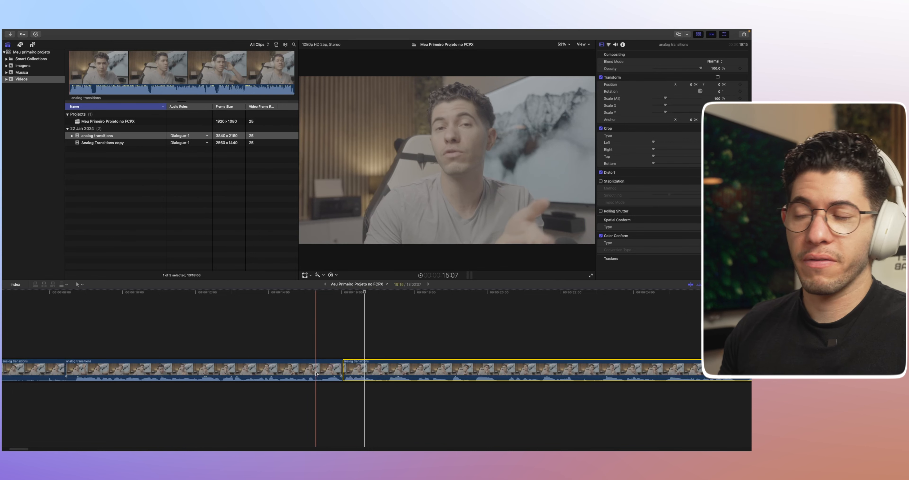
# Step: Show the browser clips as filmstrips and connect the Analog Transitions copy clip above the main storyline at the playhead
pyautogui.press('super+minus')
pyautogui.press('super+minus')
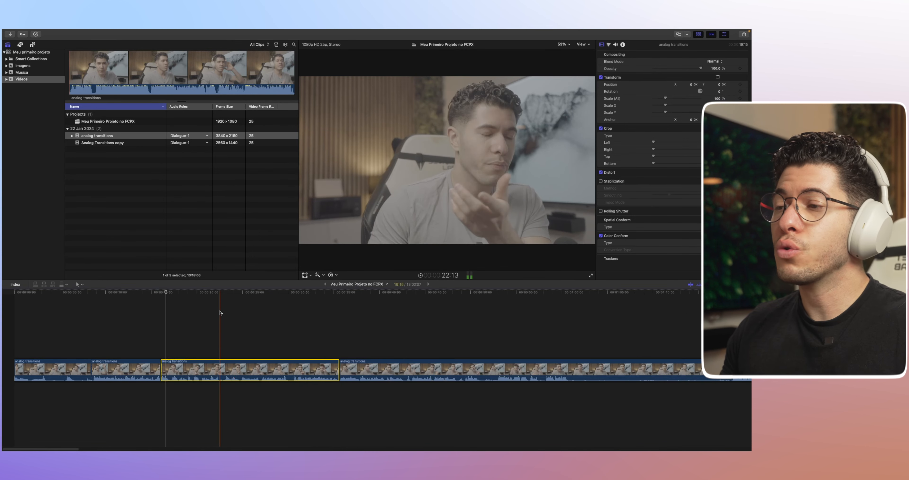
pyautogui.click(277, 45)
pyautogui.click(132, 95)
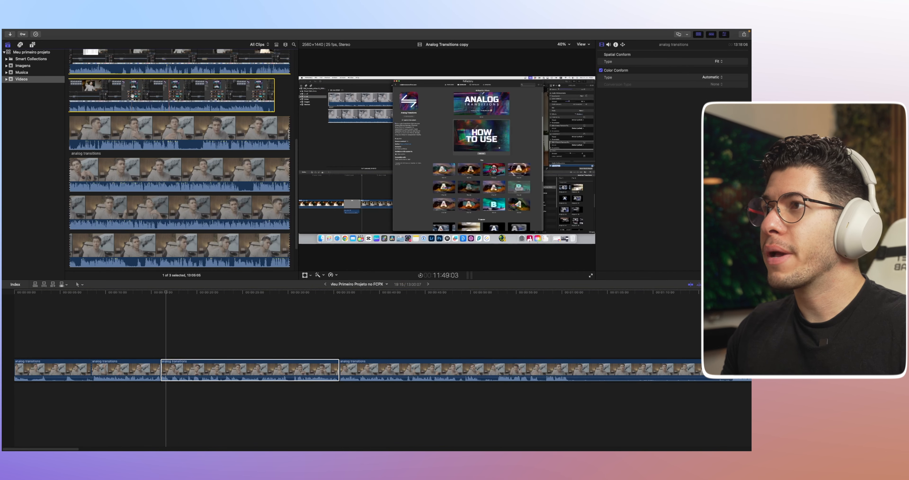
pyautogui.press('q')
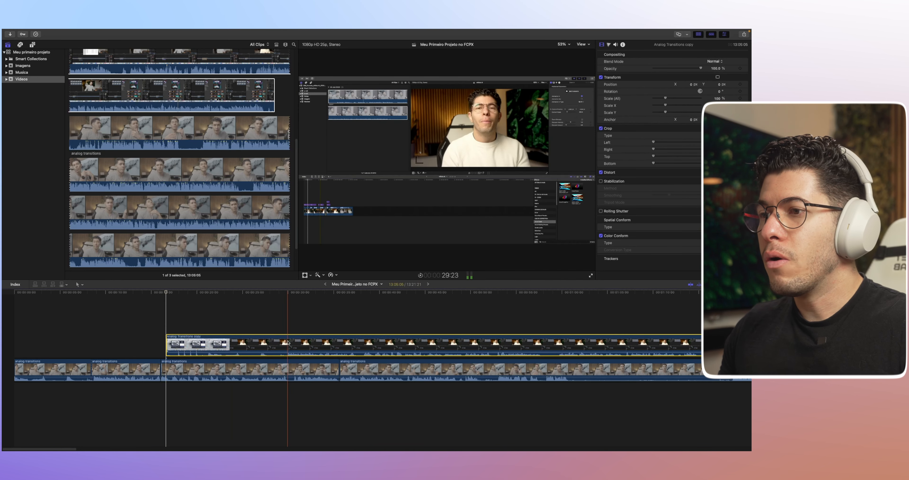
# Step: Trim about 13 seconds off the start of the connected clip and align its start with the third clip below
pyautogui.hotkey('alt', '[')
pyautogui.moveTo(306, 343); pyautogui.dragTo(181, 342)
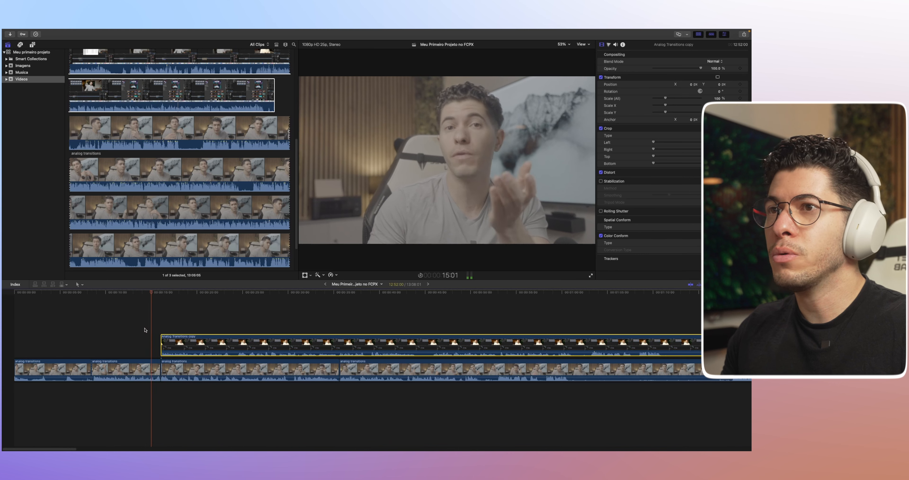
# Step: Lower the audio level of the connected Analog Transitions copy clip to silence
pyautogui.moveTo(189, 349); pyautogui.dragTo(187, 367)
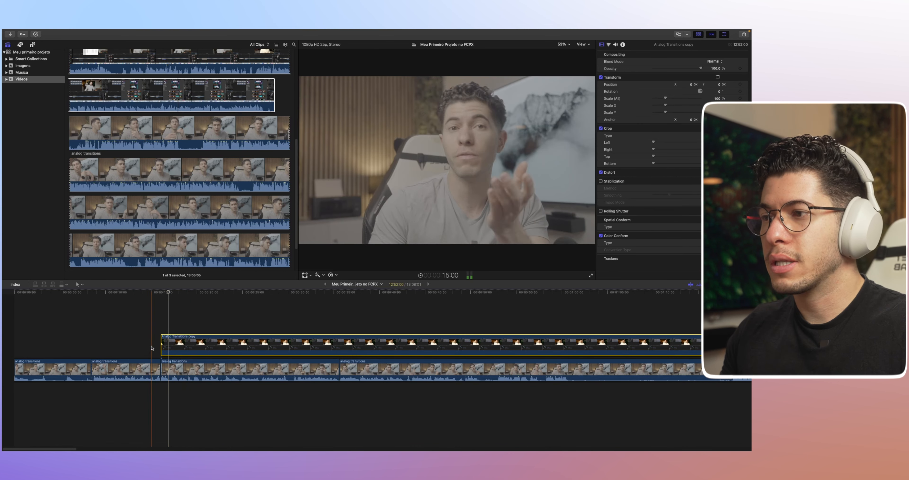
pyautogui.click(195, 373)
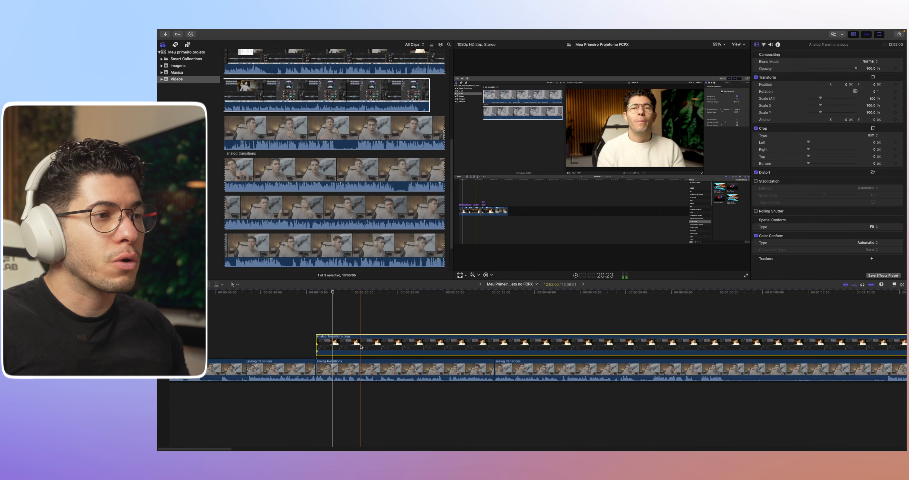
# Step: Split the connected clip at about 20:13 and move its second part about five seconds later
pyautogui.press('super+b')
pyautogui.moveTo(359, 343); pyautogui.dragTo(402, 344)
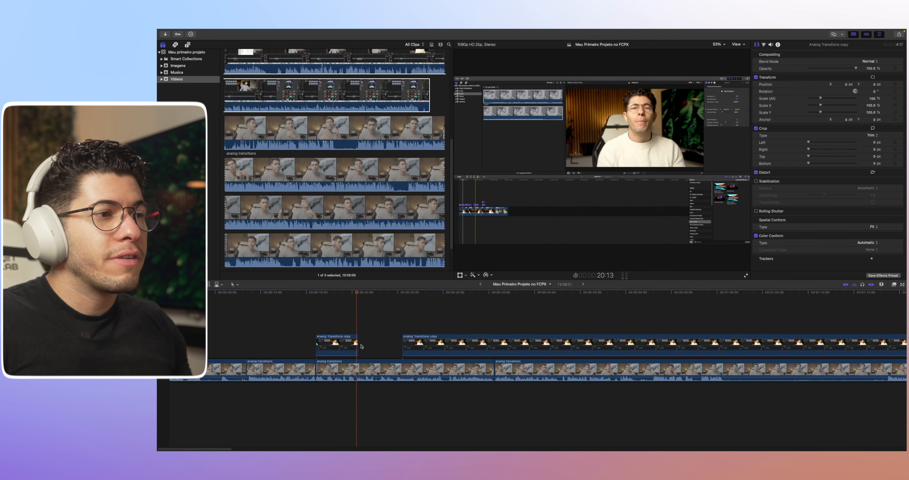
pyautogui.click(371, 369)
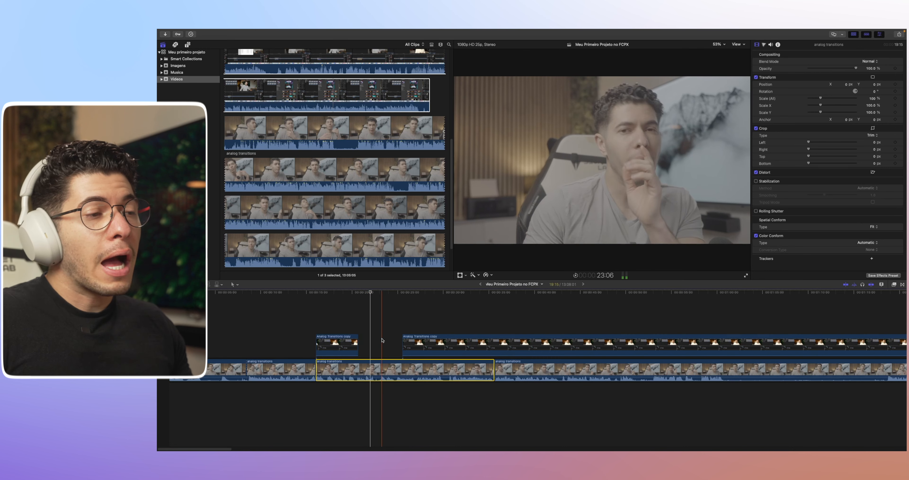
# Step: Move the long second part of the connected clip over two seconds later and stack its short first part above it
pyautogui.moveTo(405, 347); pyautogui.dragTo(426, 347)
pyautogui.press('space')
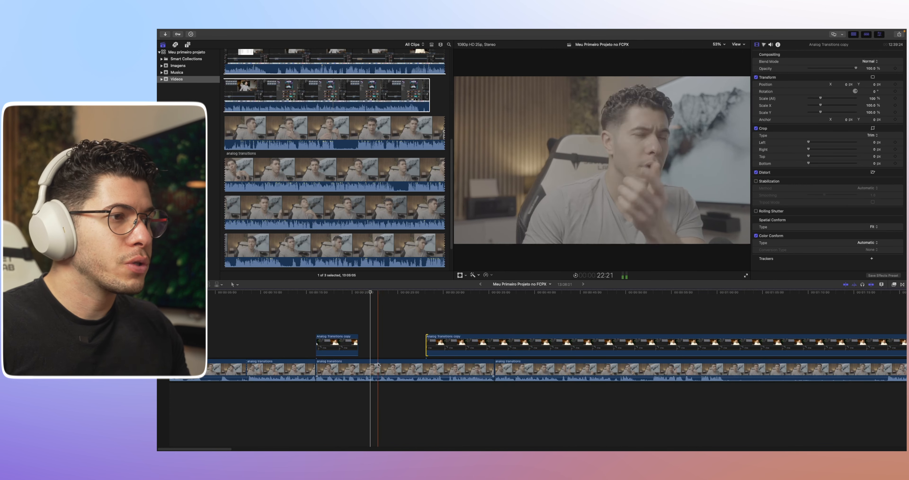
pyautogui.click(322, 345)
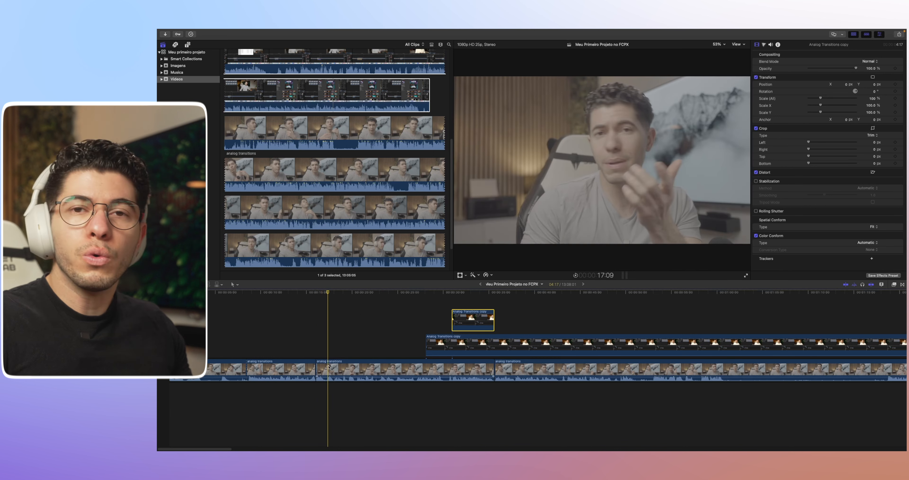
# Step: Split the third clip in the main storyline at about 17:06, just over a second after its start
pyautogui.click(328, 367)
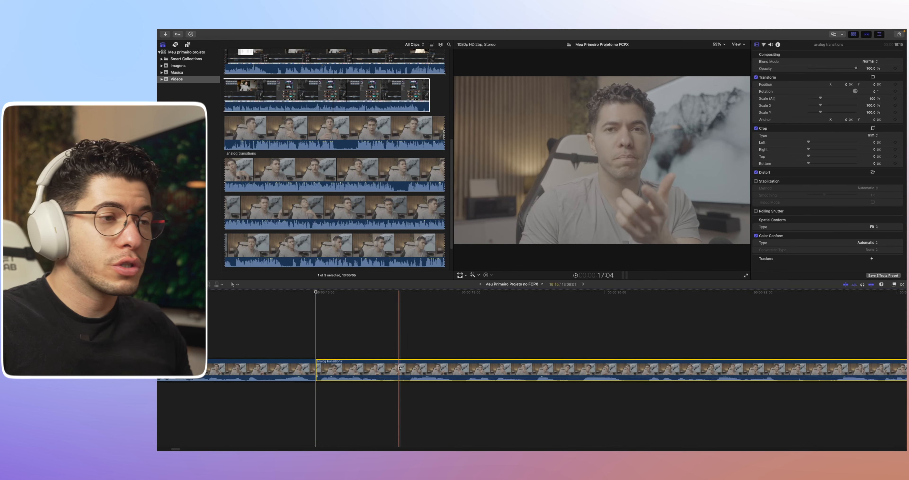
pyautogui.press('super+b')
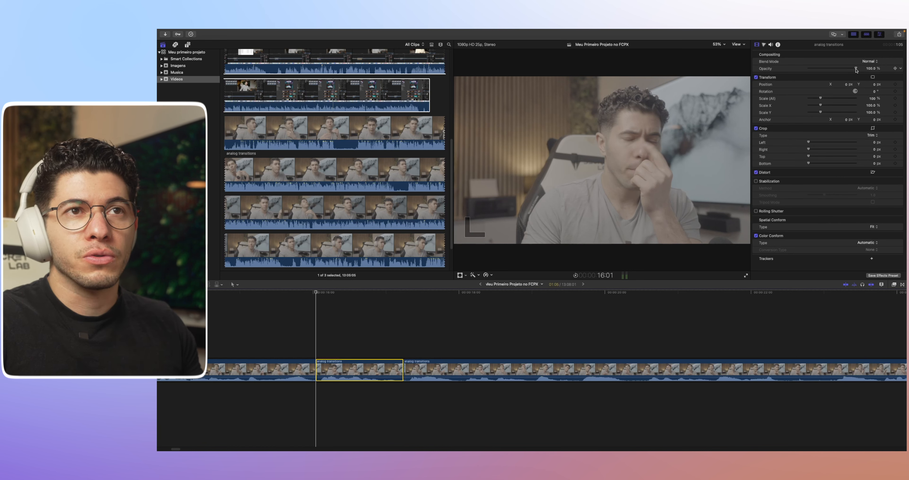
pyautogui.moveTo(855, 69)
pyautogui.mouseDown()
pyautogui.moveTo(837, 70)
pyautogui.moveTo(859, 71)
pyautogui.mouseUp()
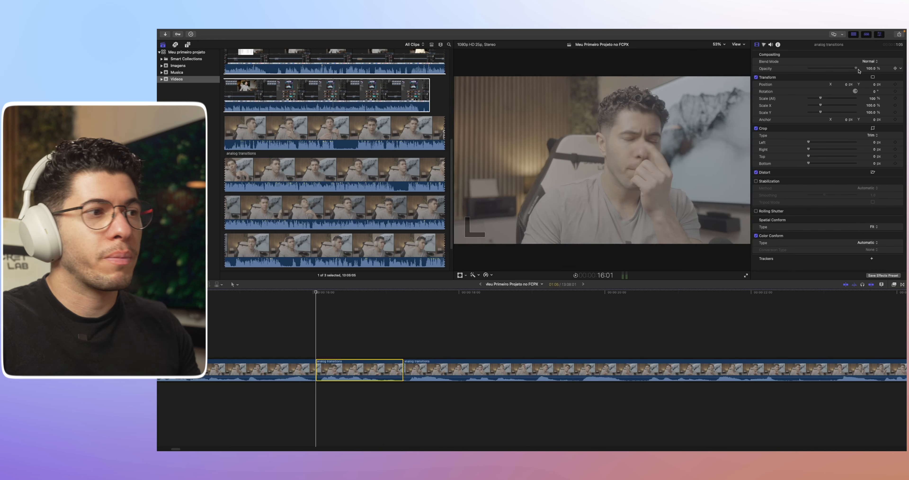
# Step: Move the long connected Analog Transitions copy clip beneath the main storyline, starting at 16:01 under the short clip
pyautogui.press('super+minus')
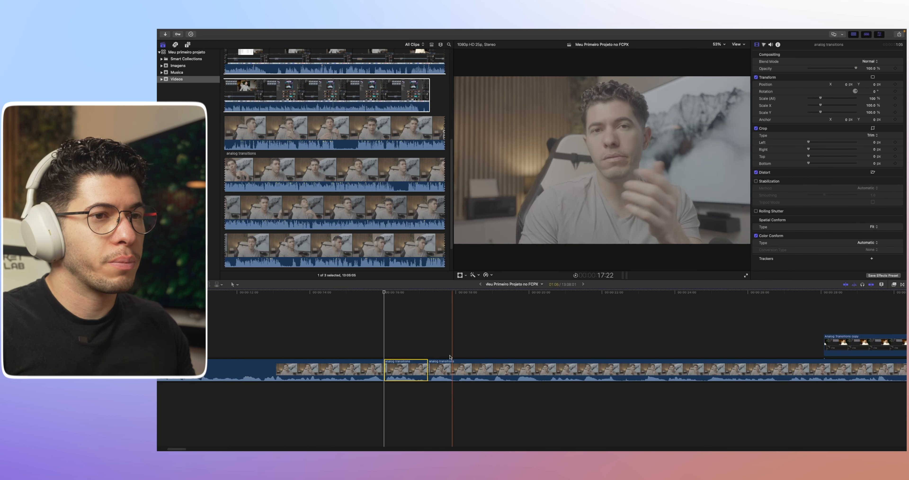
pyautogui.moveTo(833, 344); pyautogui.dragTo(395, 393)
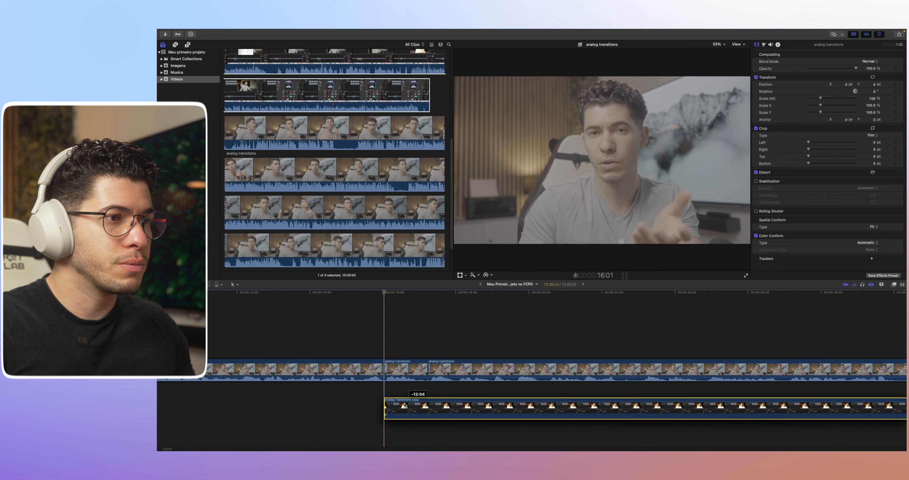
pyautogui.click(394, 372)
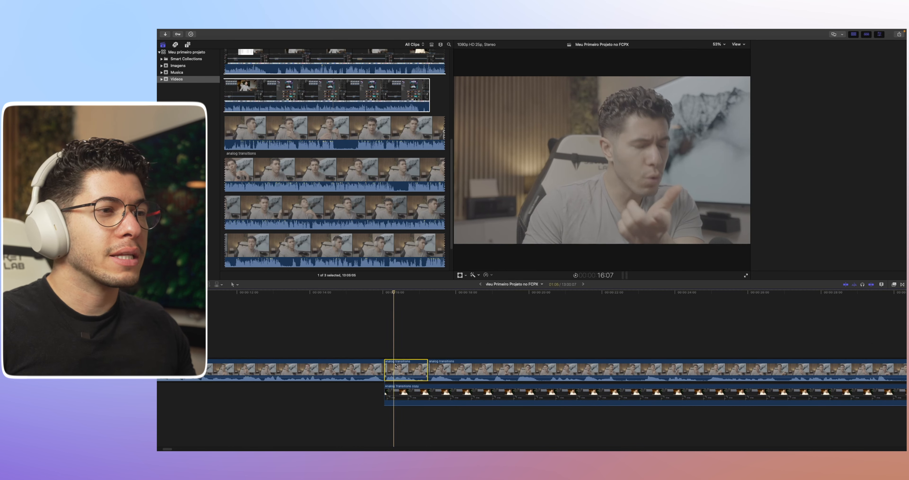
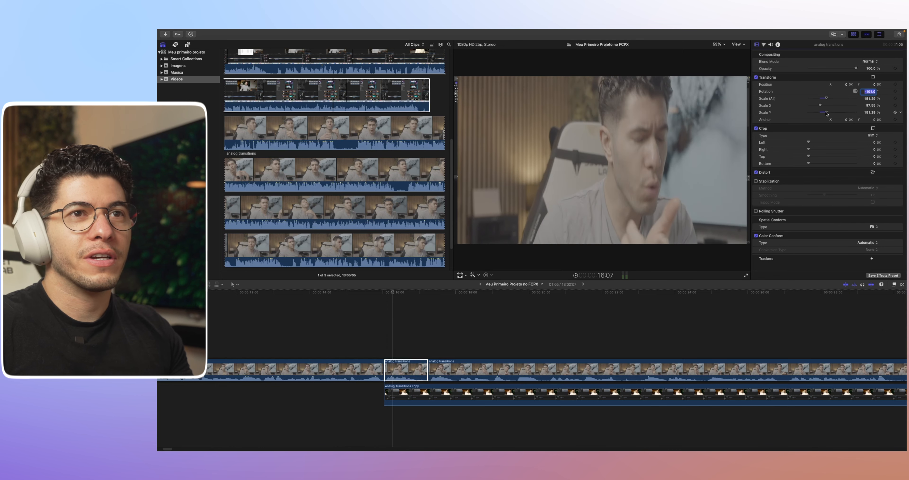
# Step: Reset the short clip's Transform values to their defaults
pyautogui.click(901, 79)
pyautogui.click(899, 83)
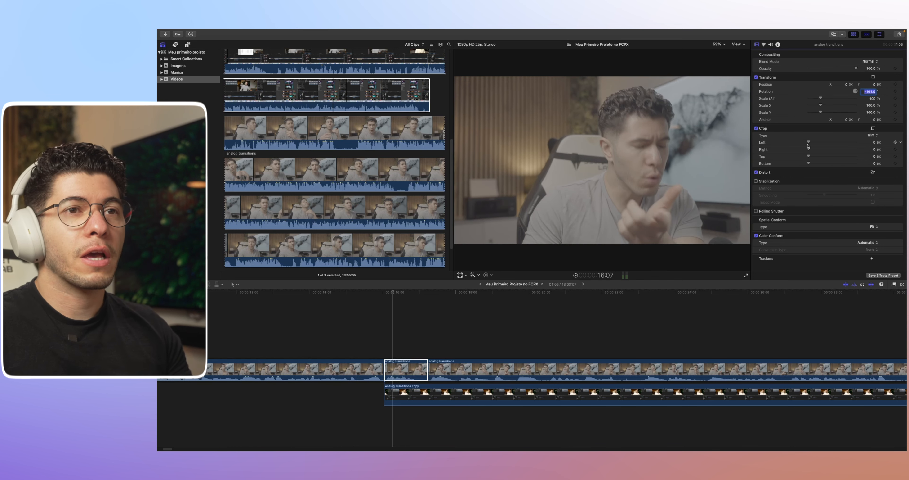
# Step: Try cropping more than half of the short clip's picture from its left side
pyautogui.moveTo(809, 143); pyautogui.dragTo(860, 150)
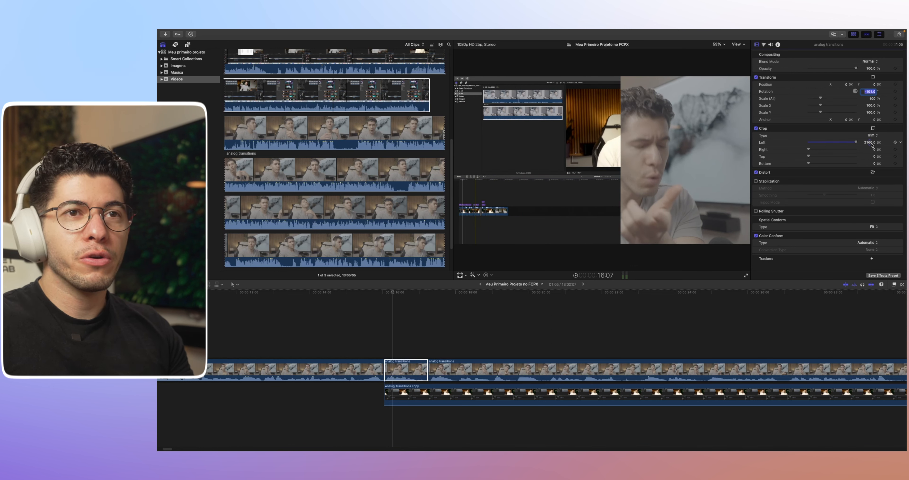
pyautogui.moveTo(869, 143); pyautogui.dragTo(808, 157)
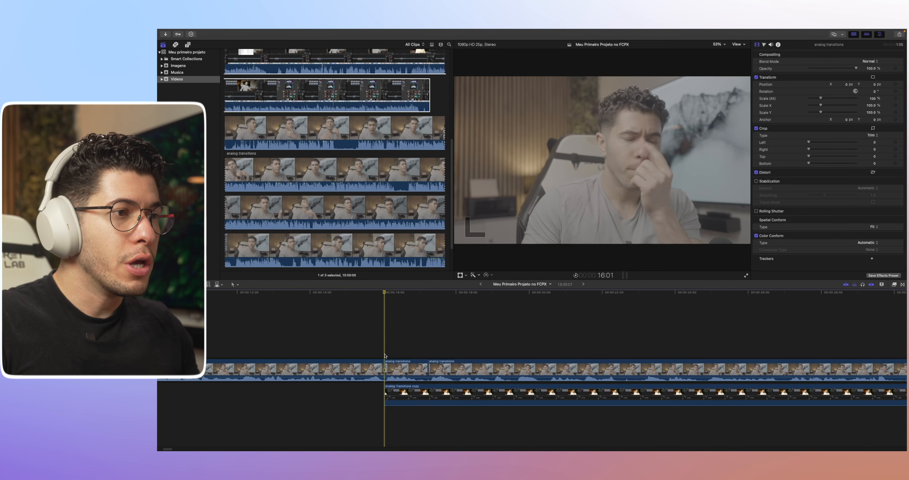
# Step: Keyframe the short clip's overall scale at 100% at 16:01 and at 127% four frames later at 16:05
pyautogui.click(395, 368)
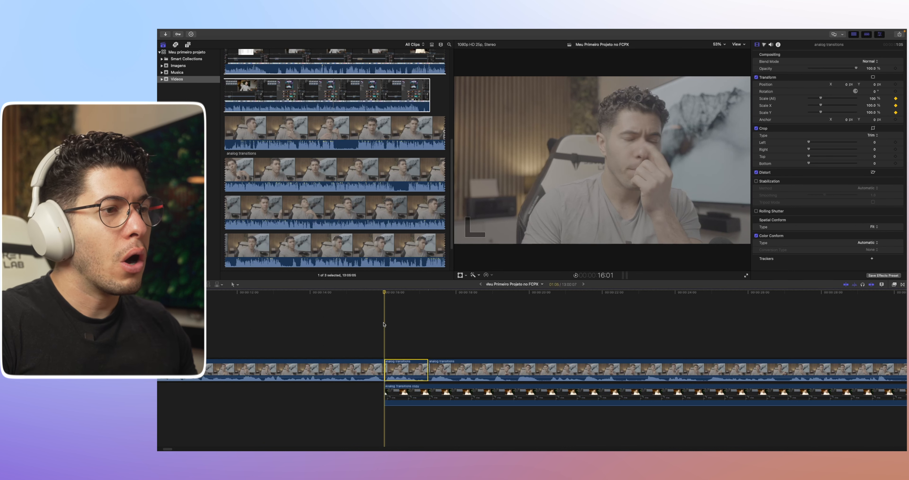
pyautogui.press('Right')
pyautogui.press('Right')
pyautogui.press('Right')
pyautogui.press('Right')
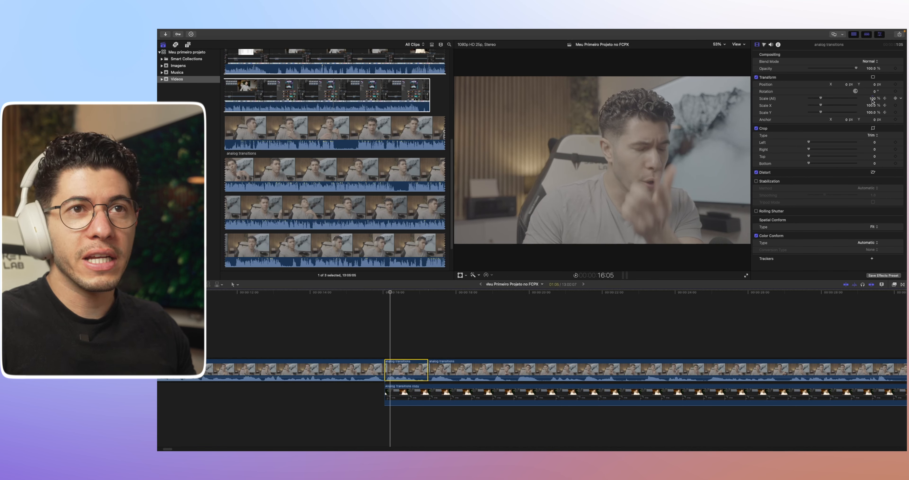
pyautogui.moveTo(821, 100); pyautogui.dragTo(824, 100)
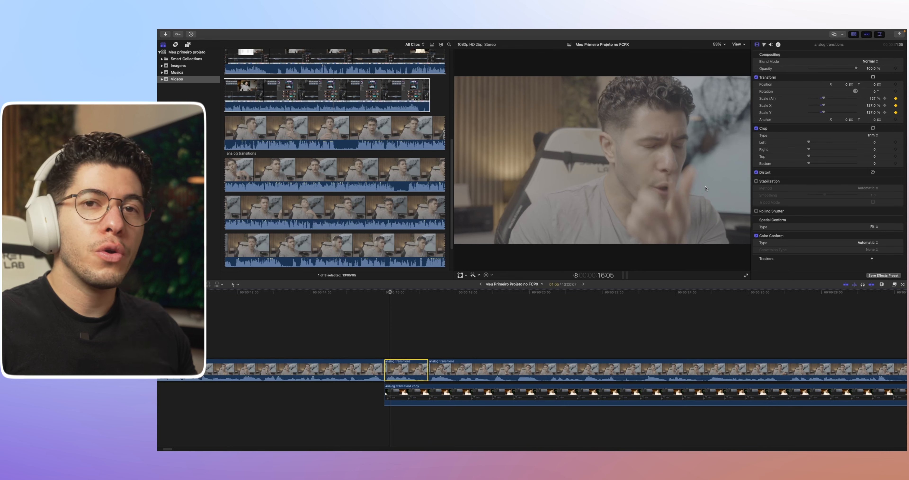
# Step: Play the timeline from just before 16:01 to review the short clip's zoom-in animation
pyautogui.click(375, 330)
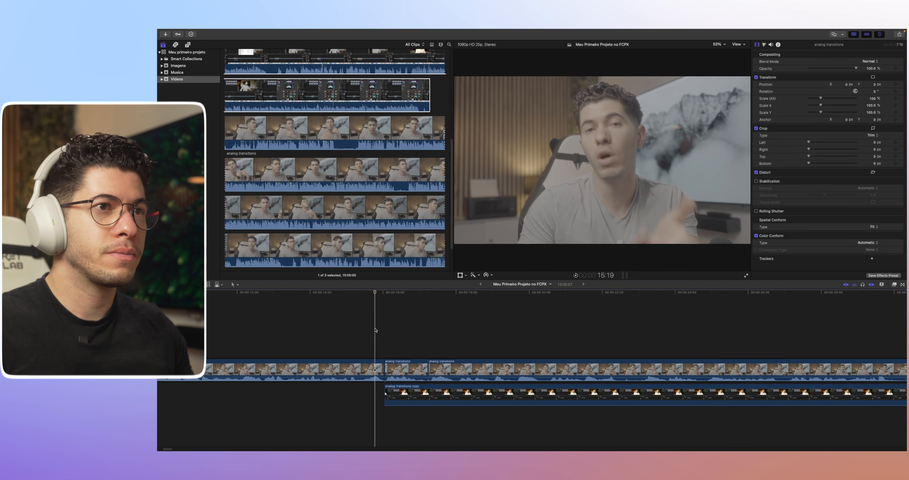
pyautogui.press('space')
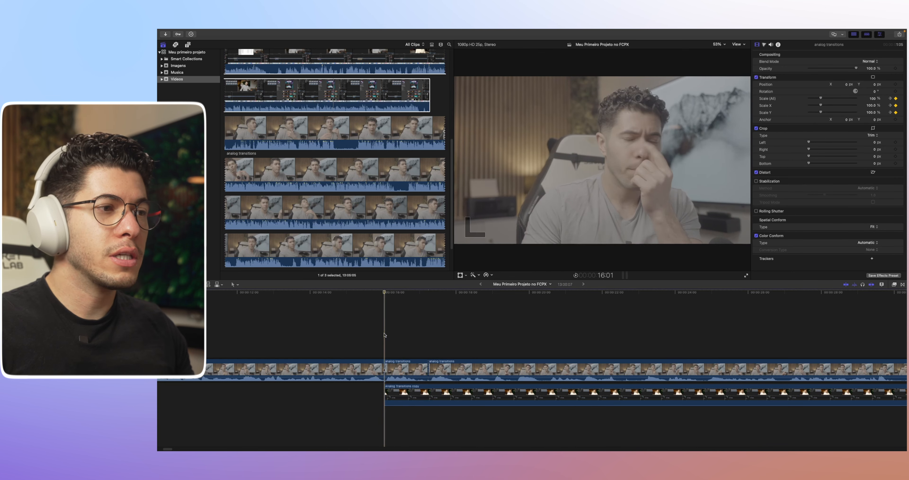
pyautogui.press('space')
pyautogui.press('space')
pyautogui.click(384, 333)
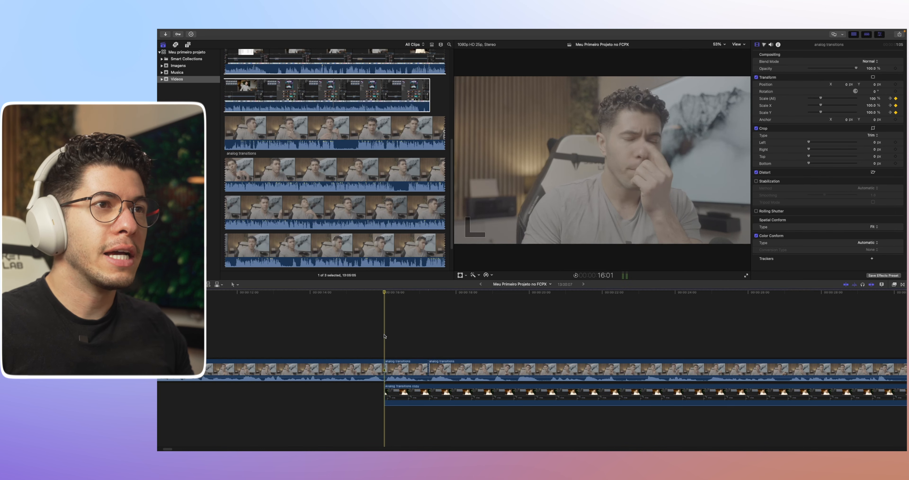
pyautogui.press('space')
pyautogui.press('space')
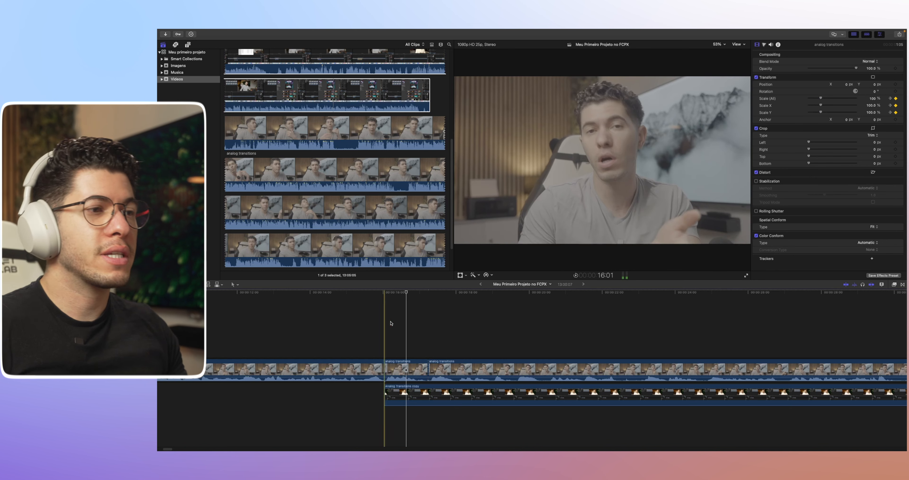
# Step: Keyframe the short clip's scale at 127% at 16:16 and back to 100% at 16:20, and play the animation
pyautogui.click(404, 369)
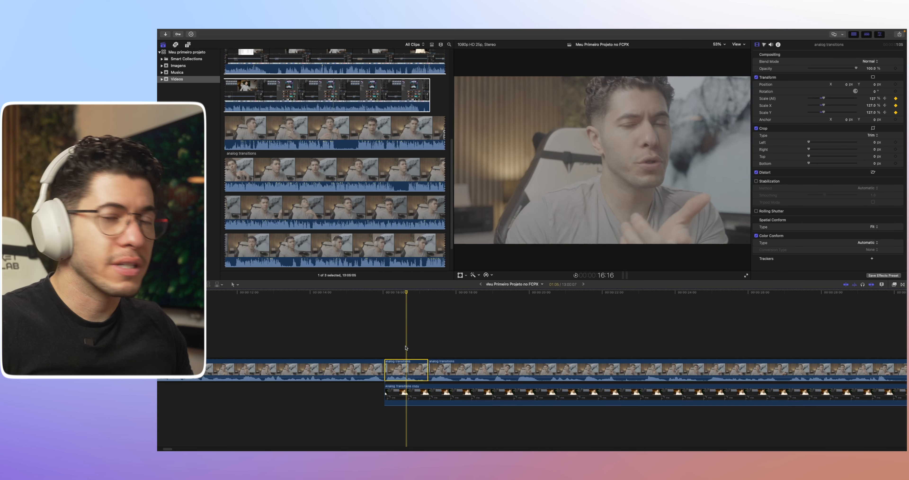
pyautogui.press('Right')
pyautogui.press('Right')
pyautogui.press('Right')
pyautogui.press('Right')
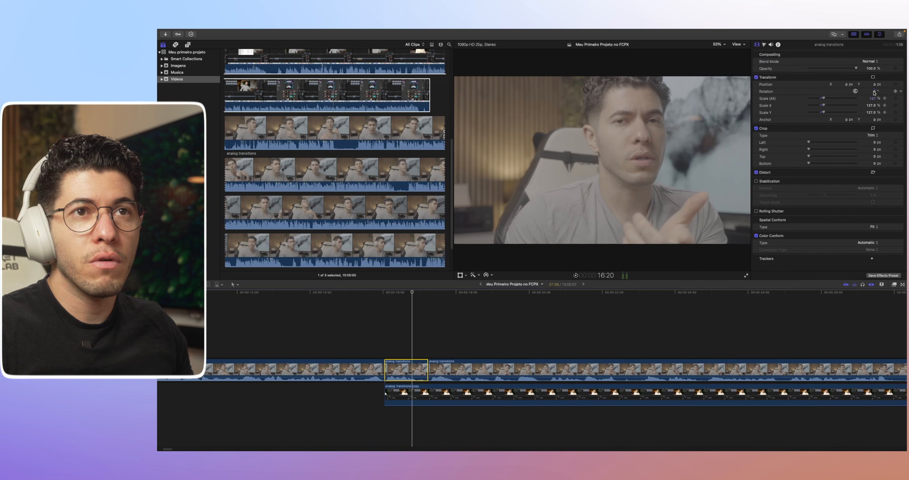
pyautogui.click(872, 99)
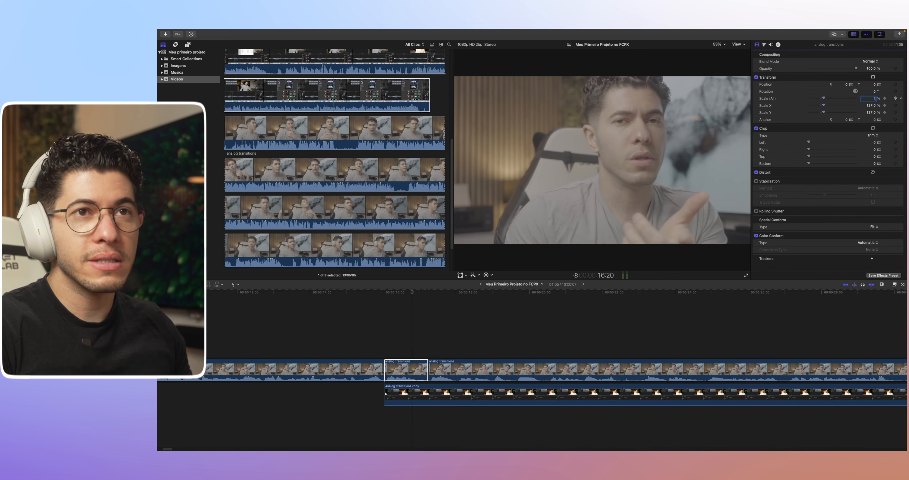
pyautogui.press('Return')
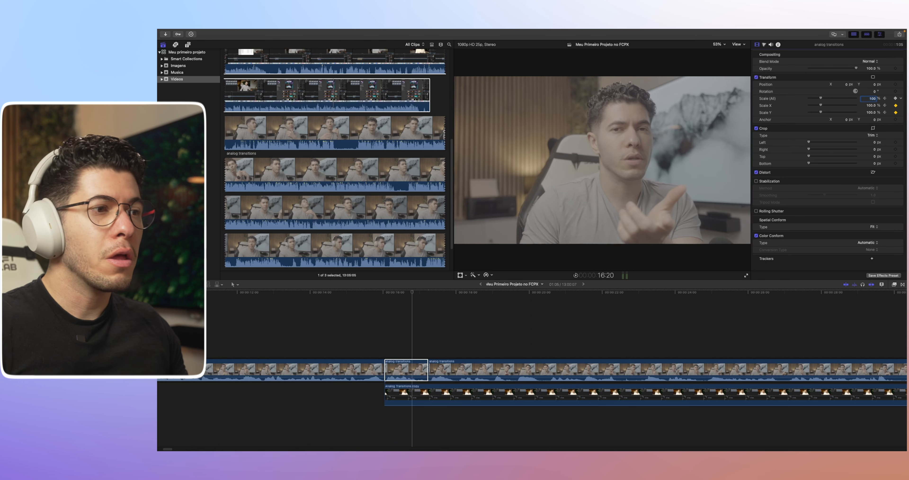
pyautogui.click(385, 322)
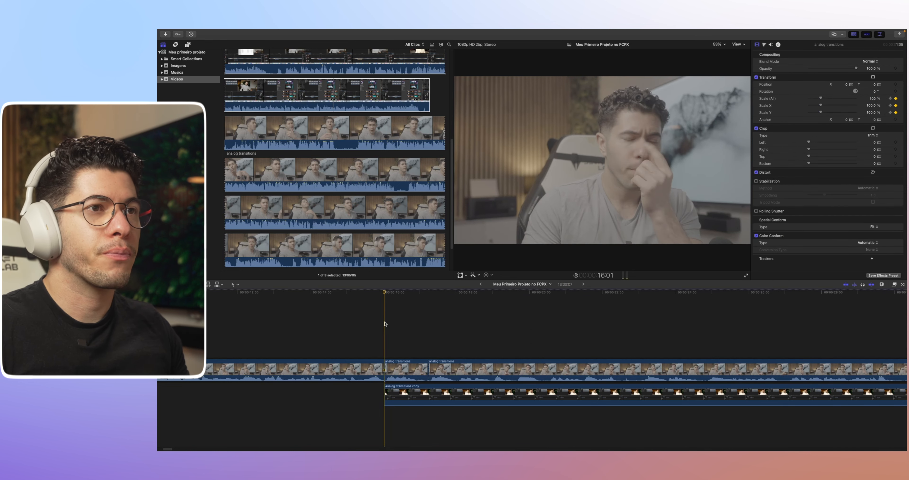
pyautogui.press('space')
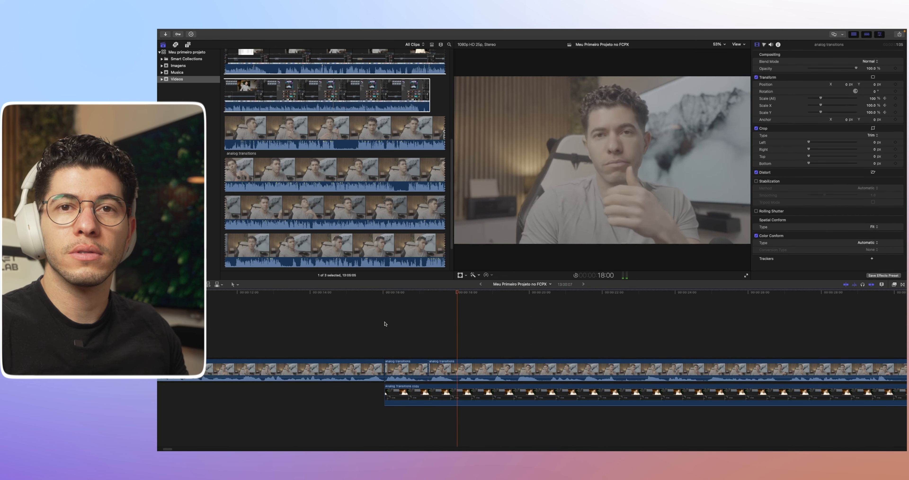
pyautogui.press('space')
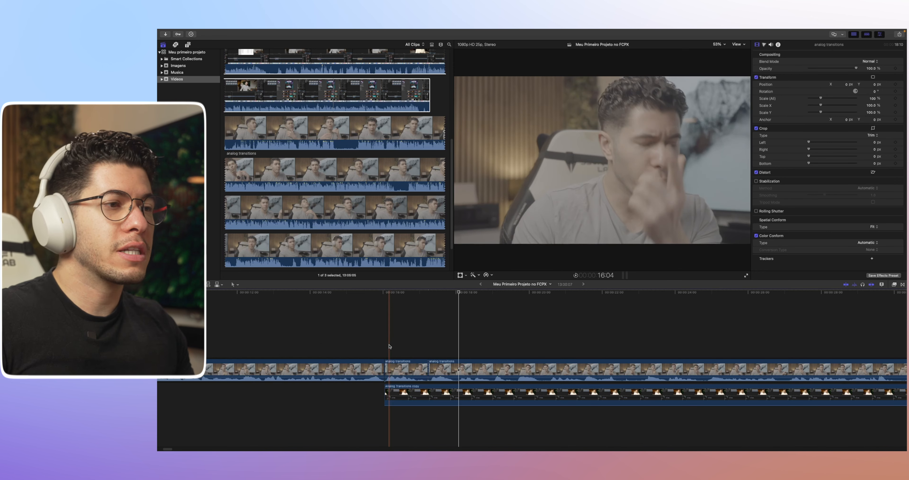
# Step: Split the following clip at about 19:15 and animate the separated part's rotation from 0° at 17:06 to about -583° at 19:14
pyautogui.click(497, 367)
pyautogui.press('super+b')
pyautogui.click(427, 349)
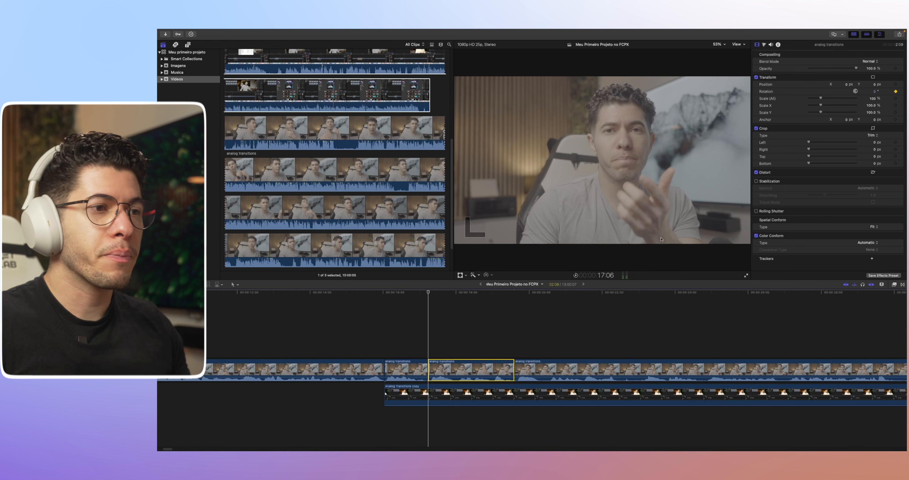
pyautogui.click(513, 324)
pyautogui.click(506, 365)
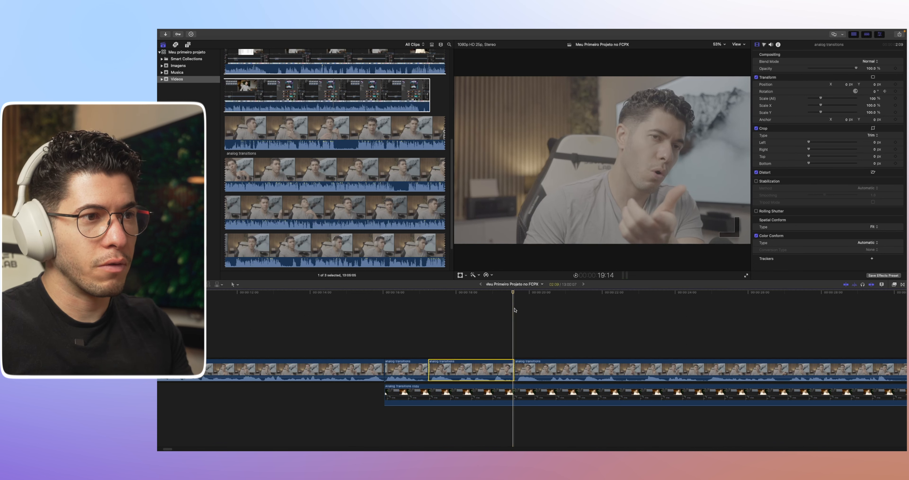
pyautogui.moveTo(875, 93); pyautogui.dragTo(792, 95)
pyautogui.click(429, 318)
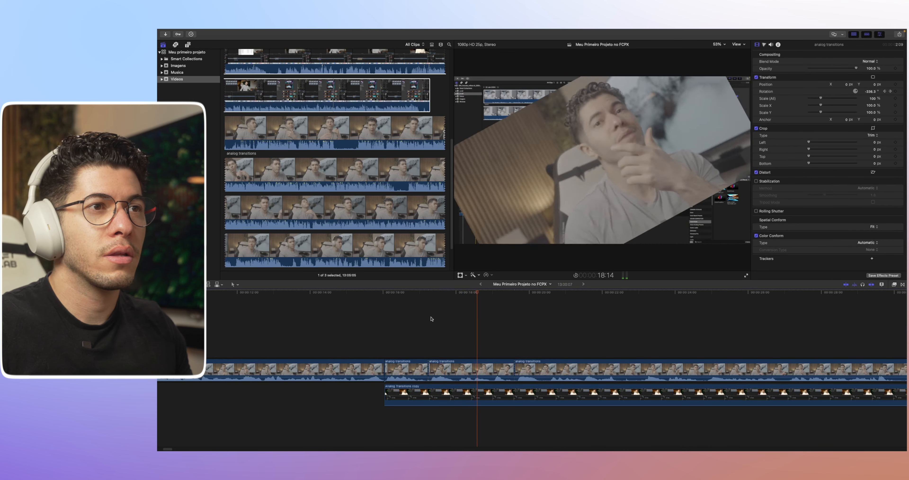
pyautogui.press('space')
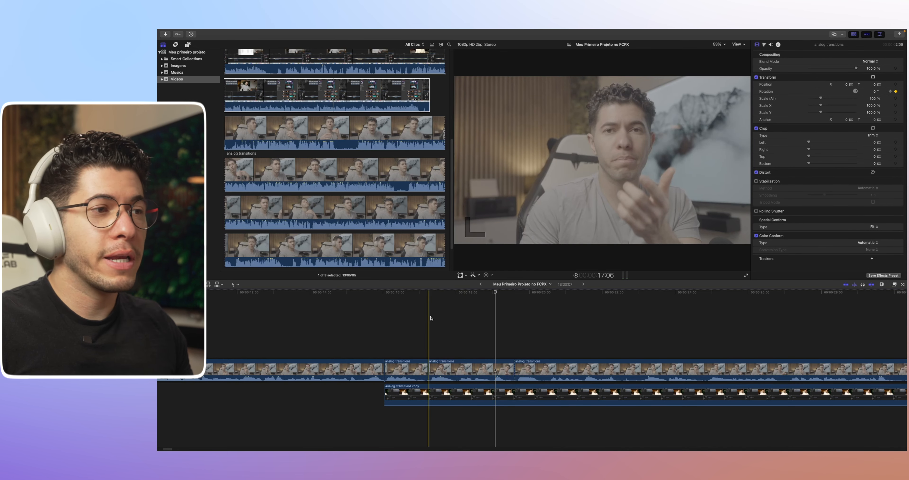
# Step: Animate the rotating clip's overall scale from 100% at 17:06 down to 0% at 19:14
pyautogui.press('c')
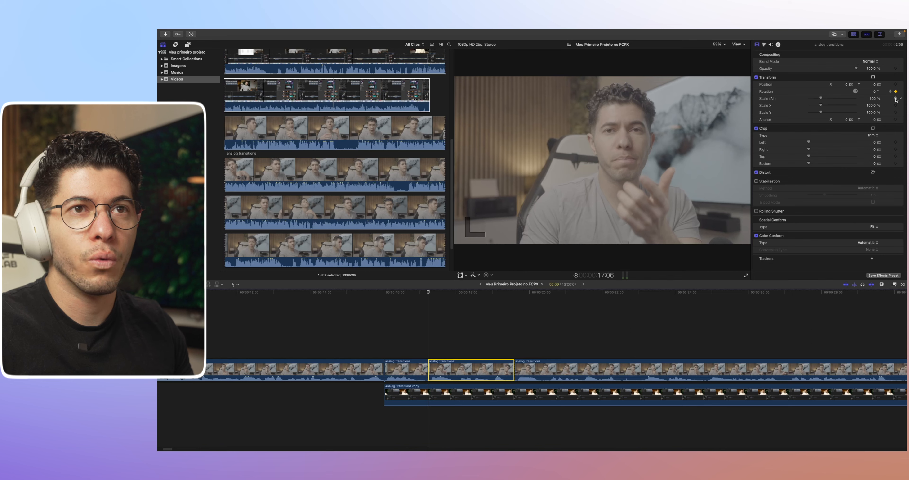
pyautogui.click(511, 345)
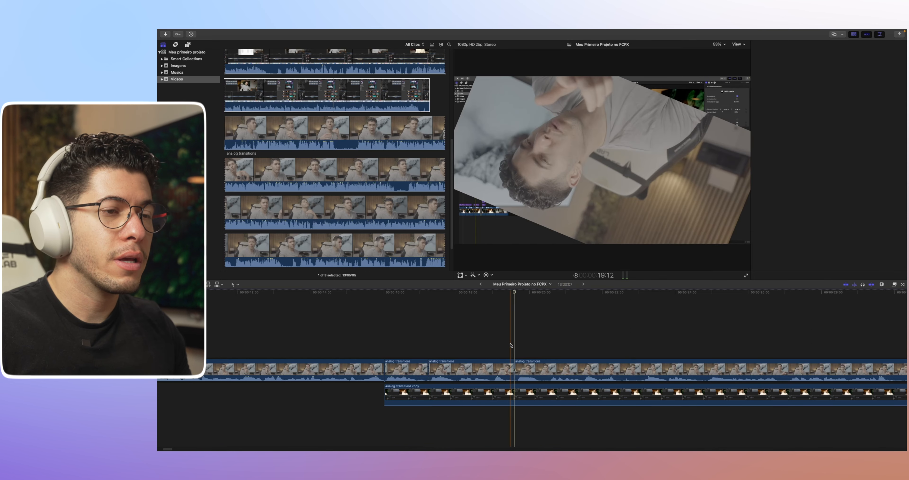
pyautogui.press('Left')
pyautogui.click(508, 369)
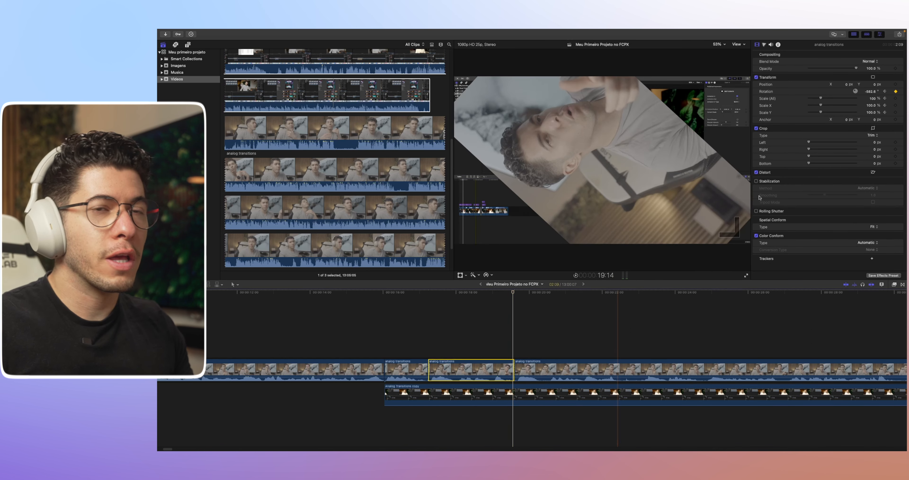
pyautogui.moveTo(822, 100); pyautogui.dragTo(809, 99)
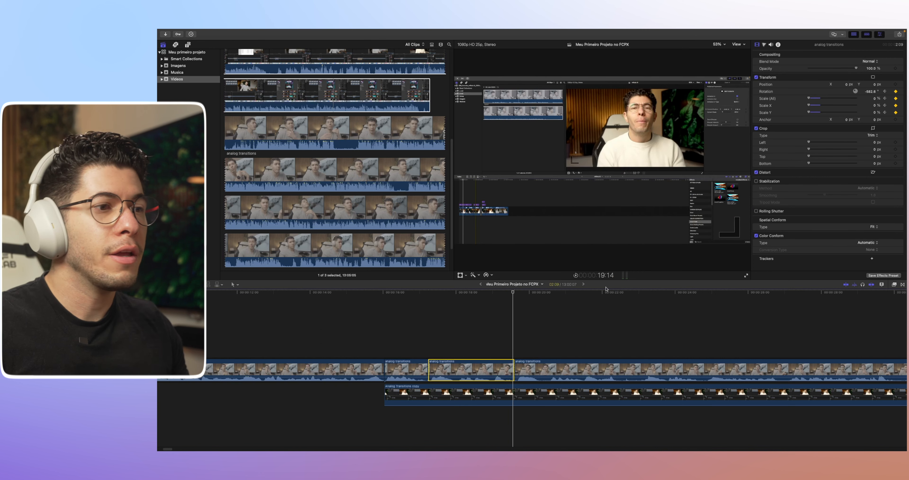
pyautogui.click(463, 405)
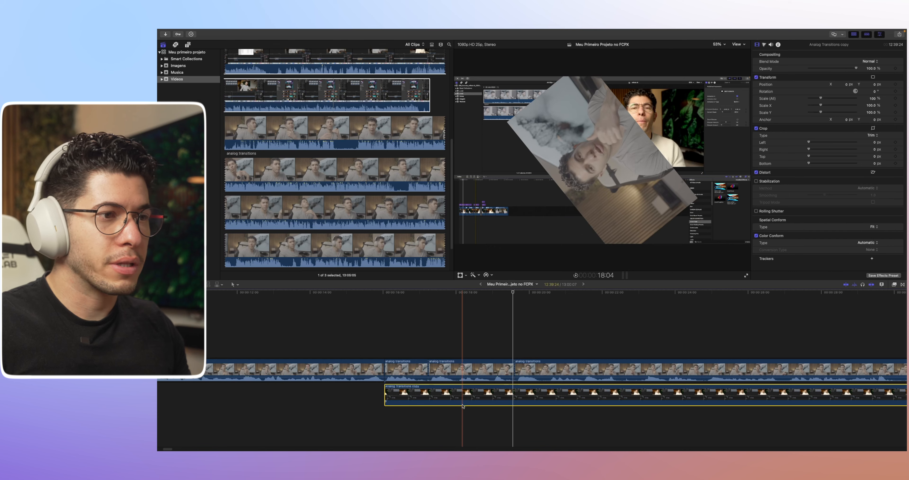
# Step: Disable the screen-recording clip beneath the main footage and play the timeline from 16:23 to review the rotation and scale animation
pyautogui.press('v')
pyautogui.click(417, 323)
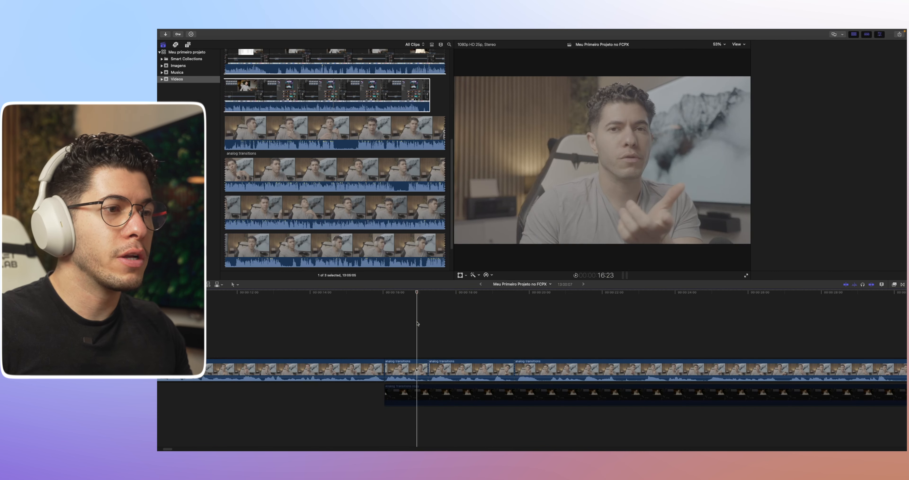
pyautogui.press('space')
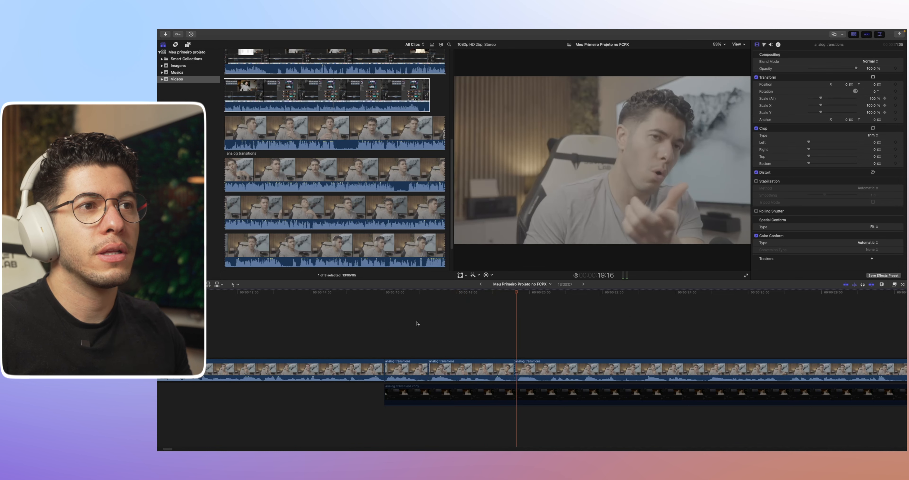
pyautogui.press('space')
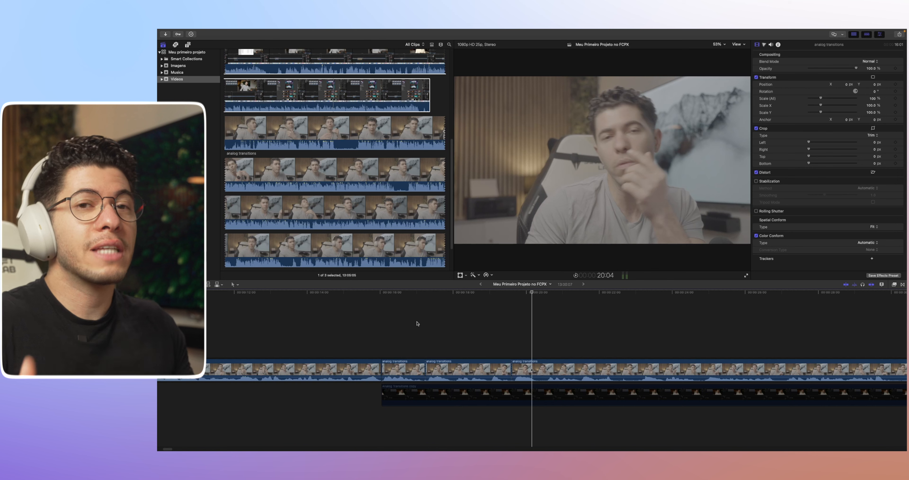
# Step: In the rotating clip's video animation editor, move the end scale keyframe to 17:17 and play the result
pyautogui.click(434, 360)
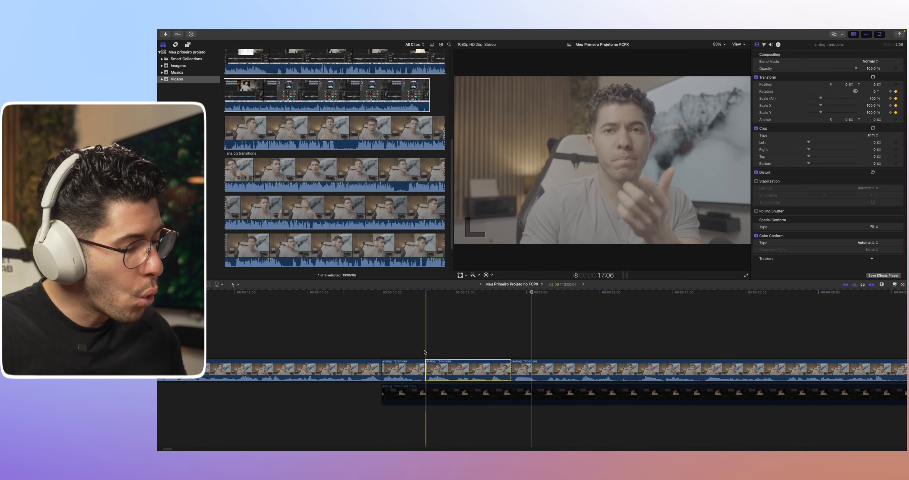
pyautogui.hotkey('ctrl', 'v')
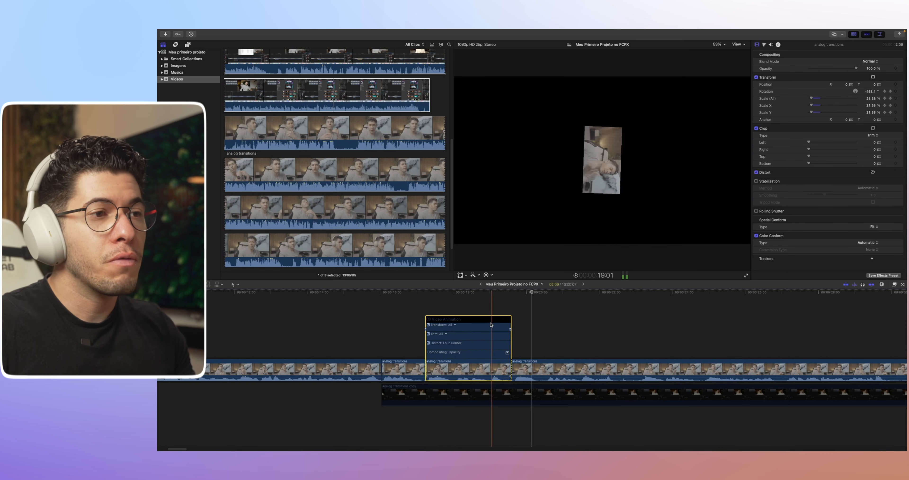
pyautogui.press('super+equal')
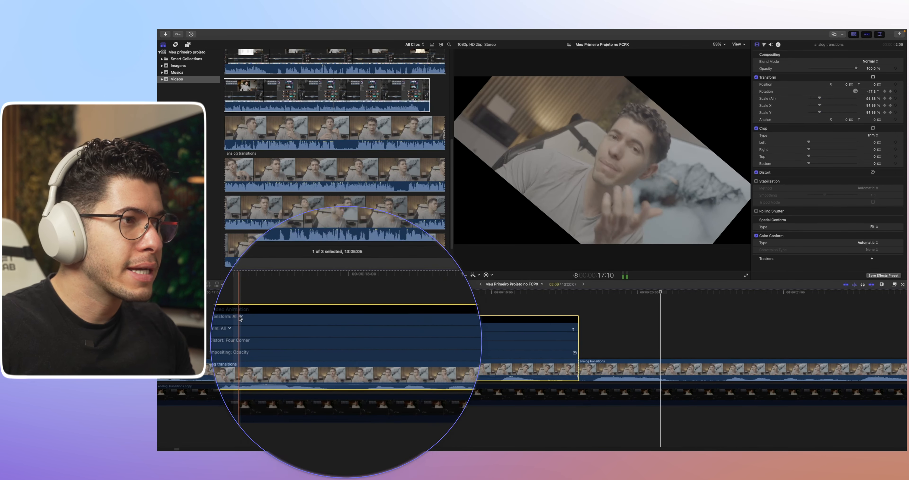
pyautogui.click(243, 317)
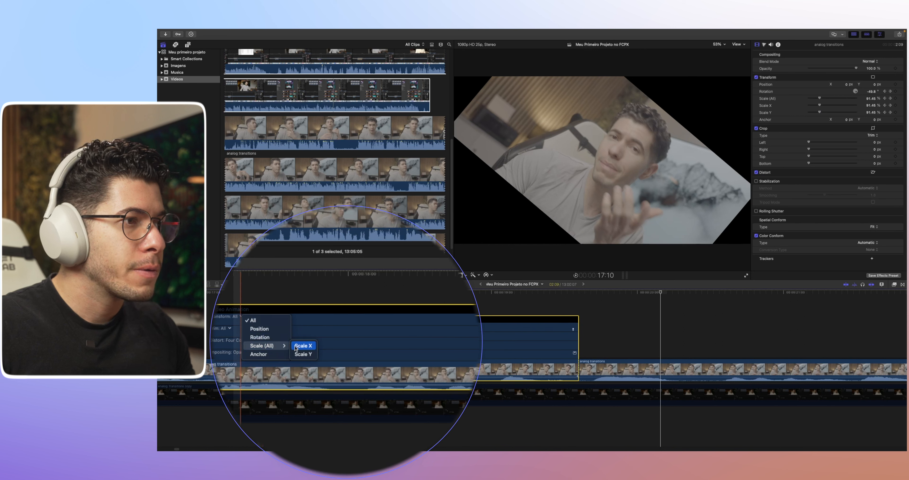
pyautogui.click(260, 347)
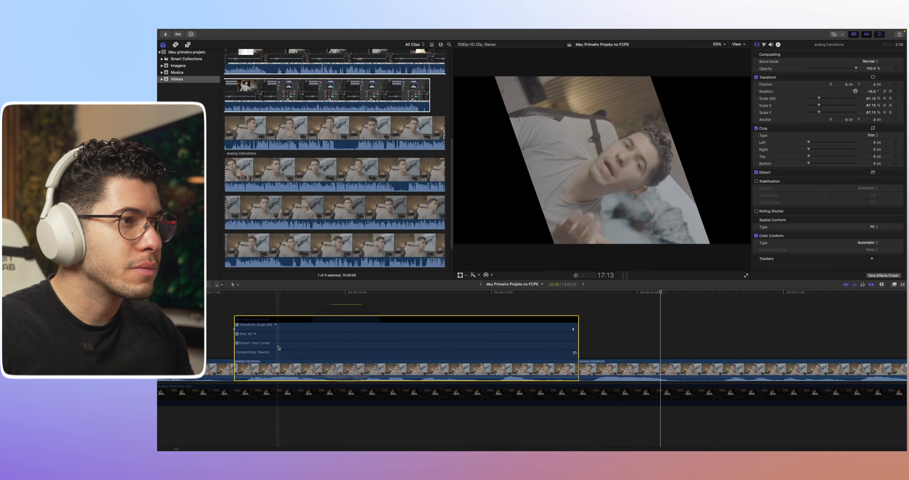
pyautogui.click(573, 330)
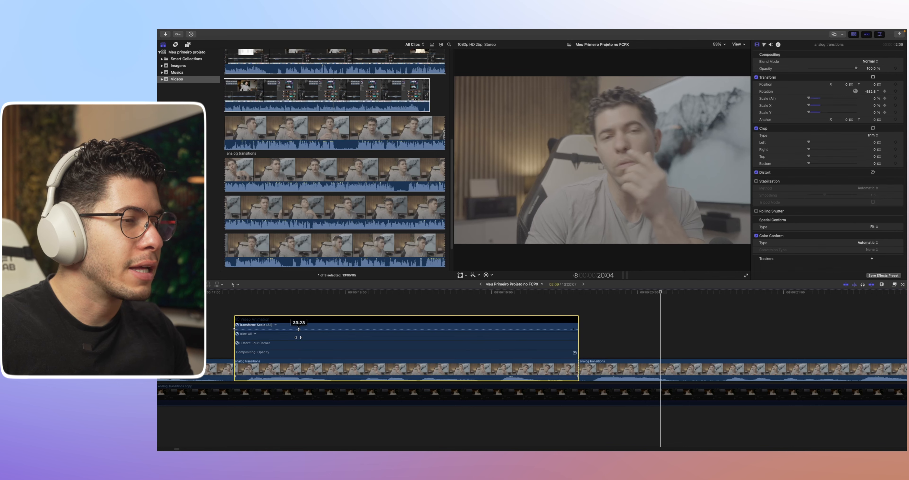
pyautogui.press('space')
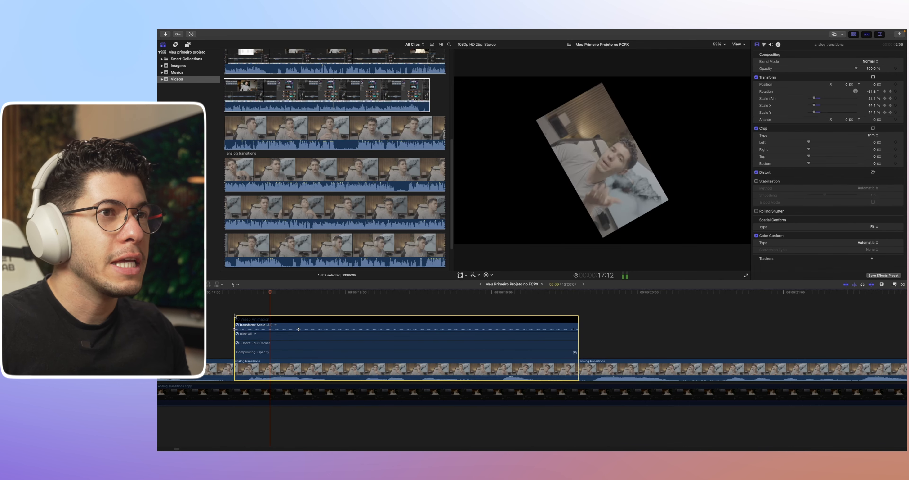
pyautogui.press('space')
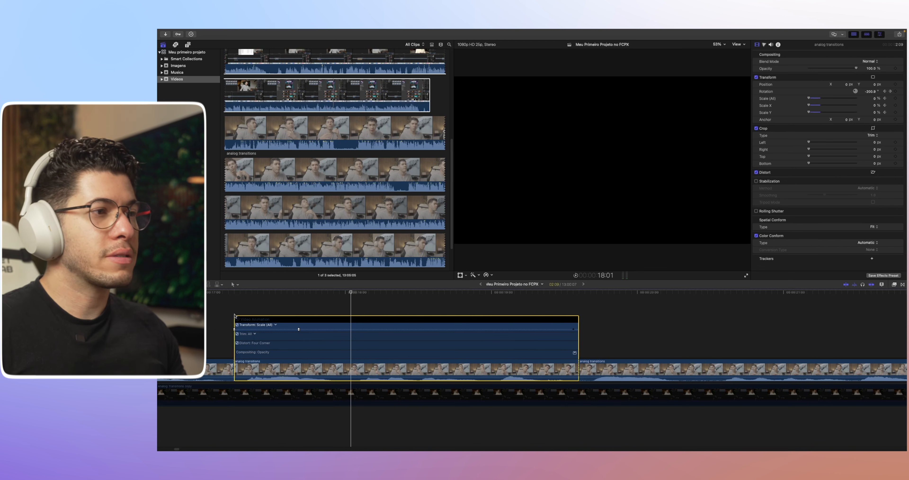
# Step: Move the rotating clip's end rotation keyframe to 17:17 to match the scale keyframe, and play the animation
pyautogui.click(276, 325)
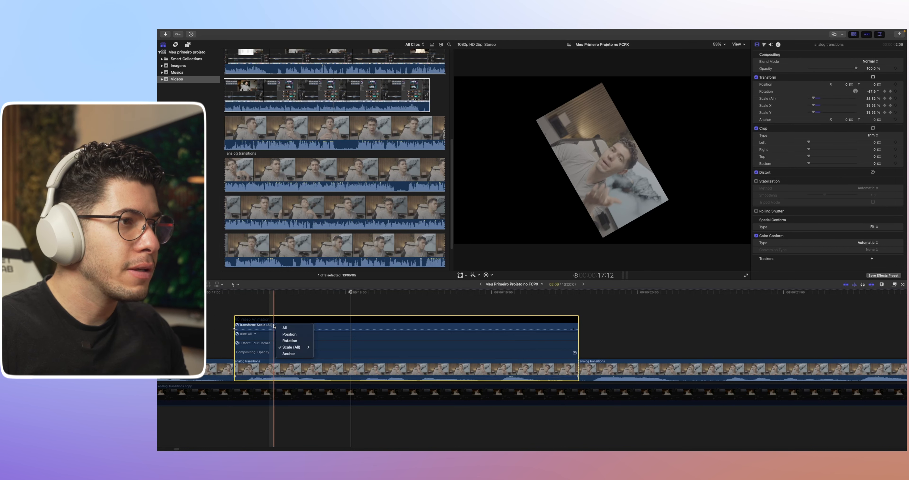
pyautogui.click(289, 340)
pyautogui.moveTo(574, 331); pyautogui.dragTo(375, 328)
pyautogui.press('space')
pyautogui.press('space')
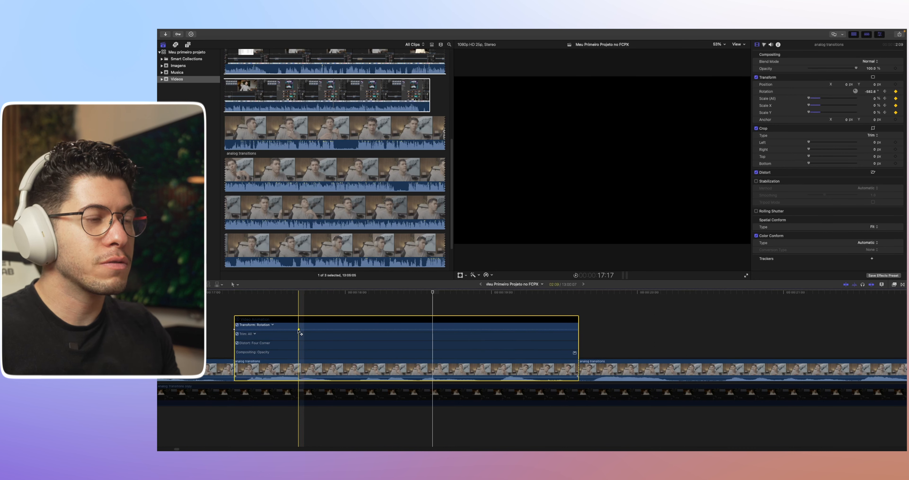
# Step: Show all of the clip's transform keyframes together and shift the combined end keyframe slightly earlier
pyautogui.click(273, 324)
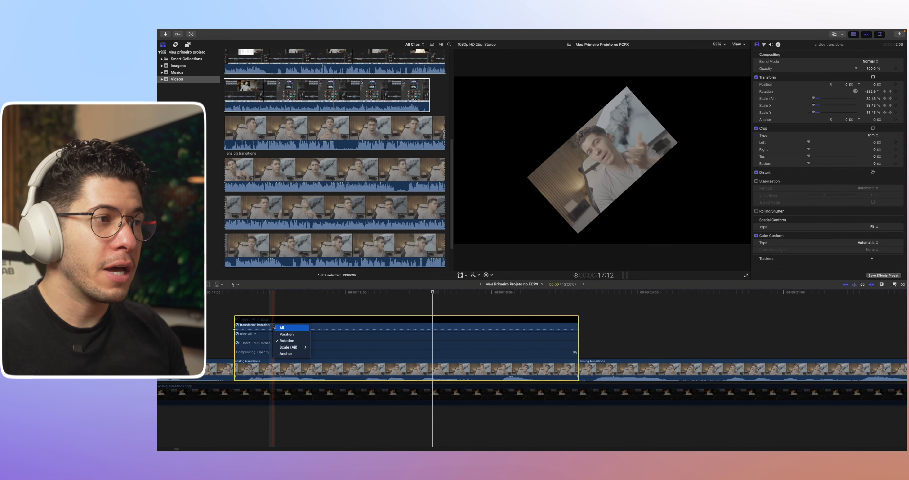
pyautogui.click(284, 327)
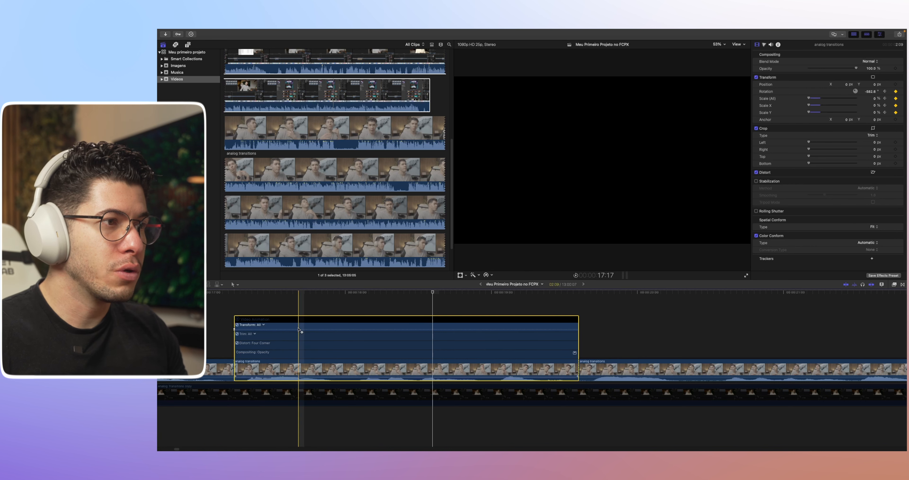
pyautogui.moveTo(299, 329)
pyautogui.mouseDown()
pyautogui.moveTo(367, 333)
pyautogui.moveTo(298, 334)
pyautogui.mouseUp()
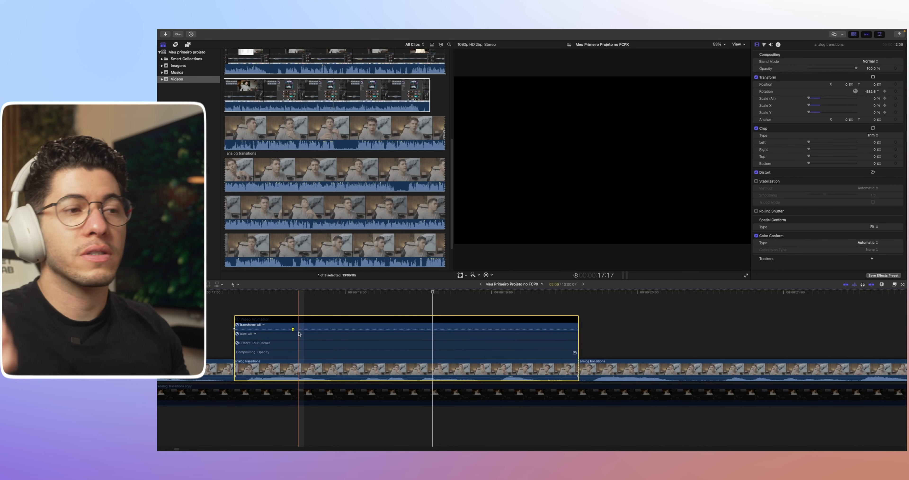
pyautogui.click(263, 325)
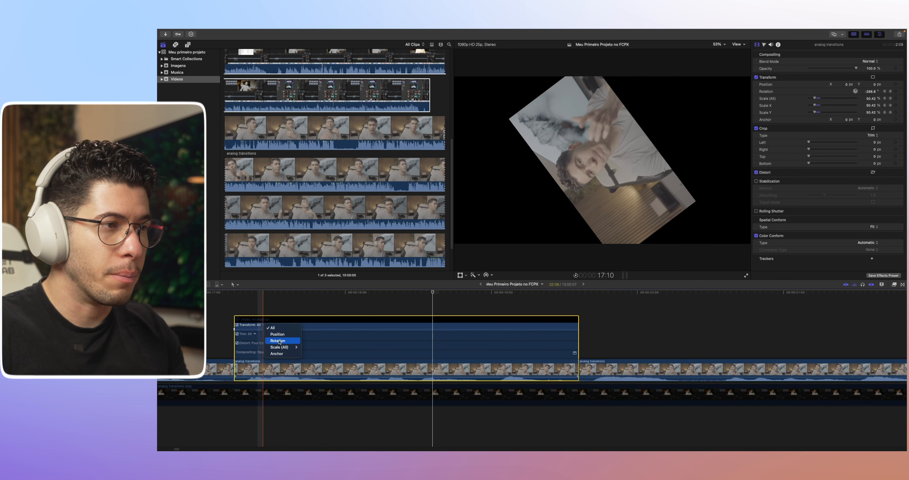
pyautogui.click(285, 318)
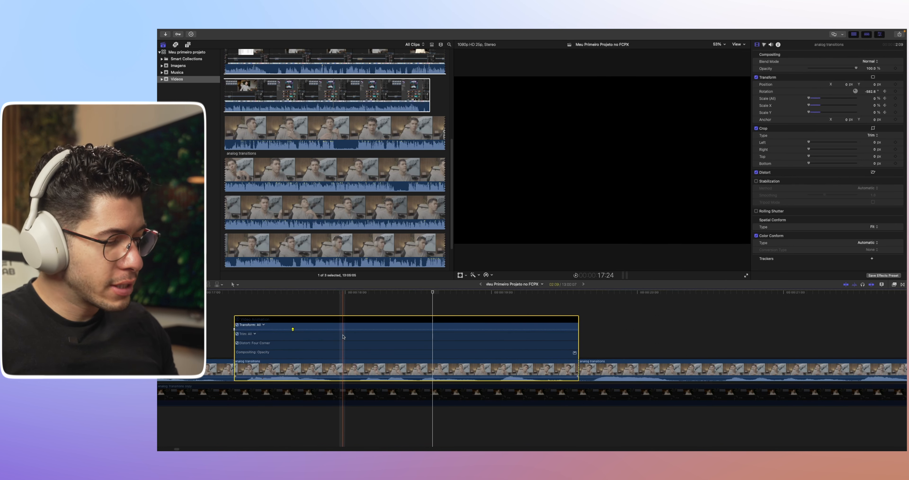
# Step: Close the rotating clip's animation editor and place the playhead at 23:02 over the following clip
pyautogui.hotkey('ctrl', 'v')
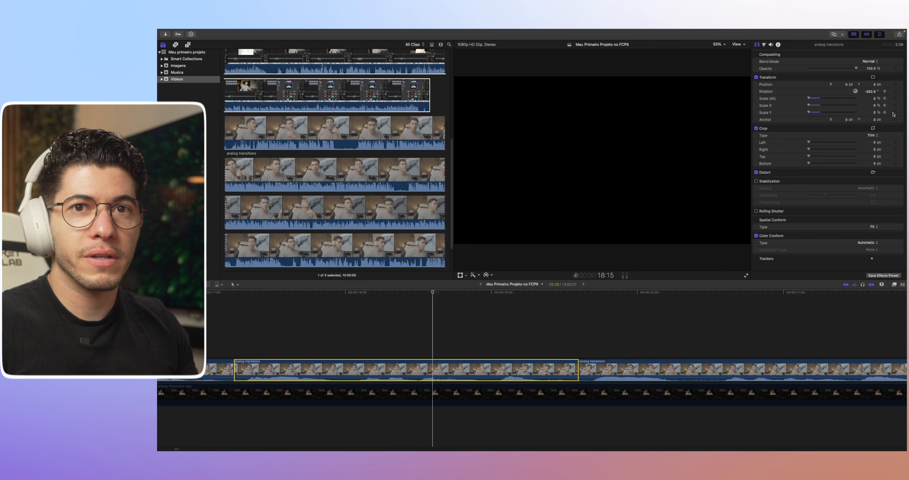
pyautogui.press('super+minus')
pyautogui.press('super+minus')
pyautogui.press('super+minus')
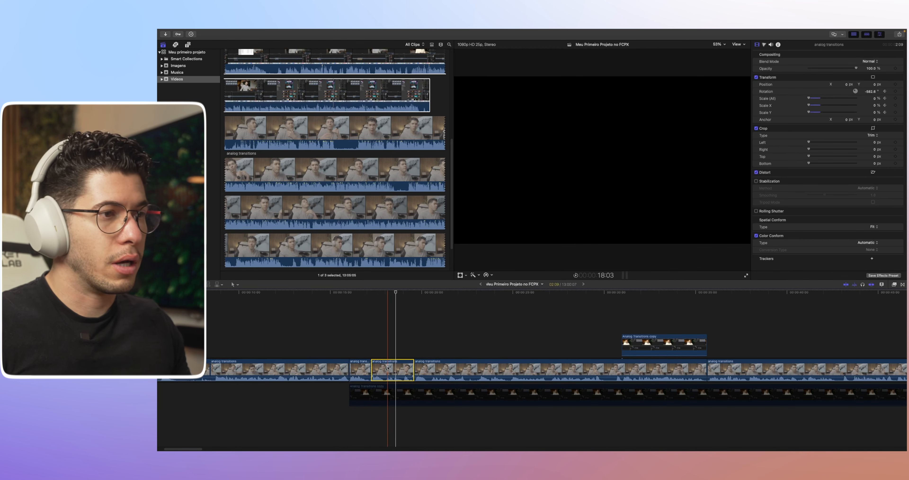
pyautogui.click(478, 347)
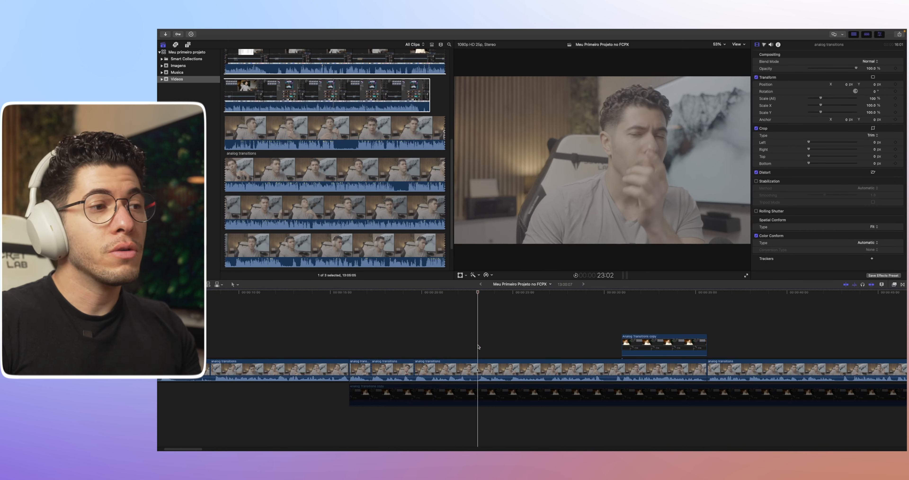
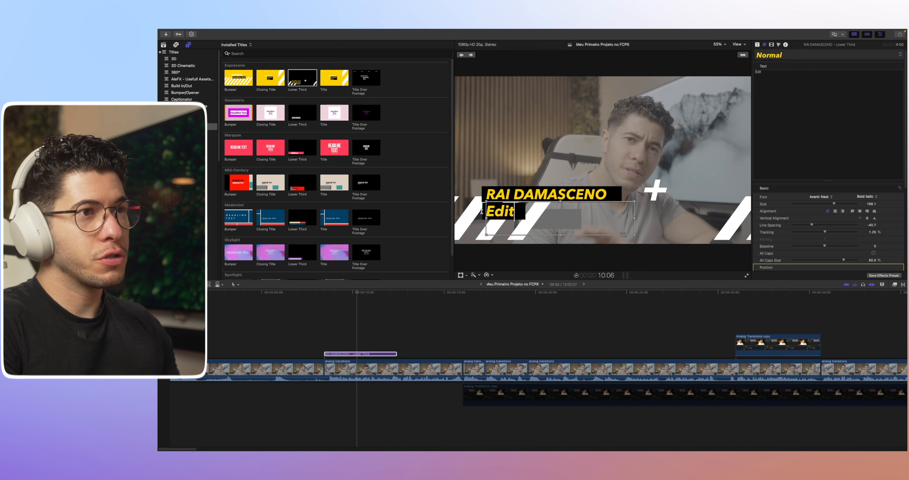
# Step: Complete the lower third's second line as "Editor de Video" and reduce its text size to about 122
pyautogui.write('ideo')
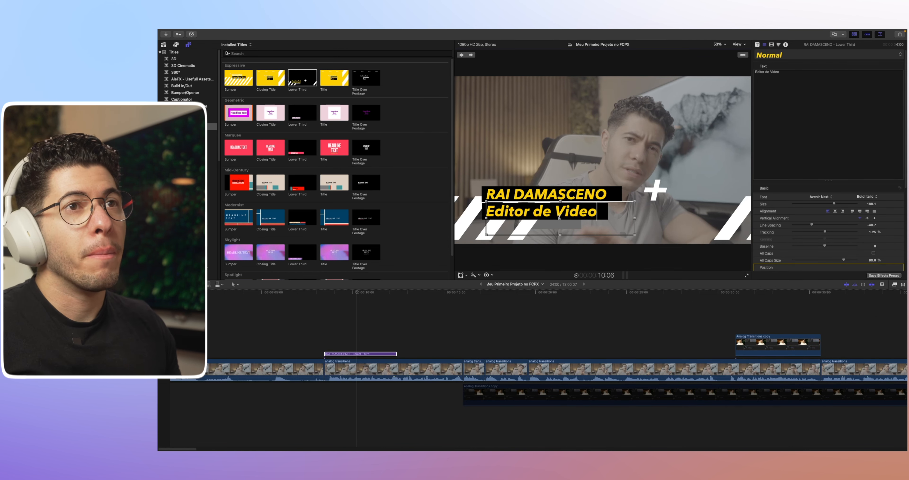
pyautogui.moveTo(599, 215); pyautogui.dragTo(486, 213)
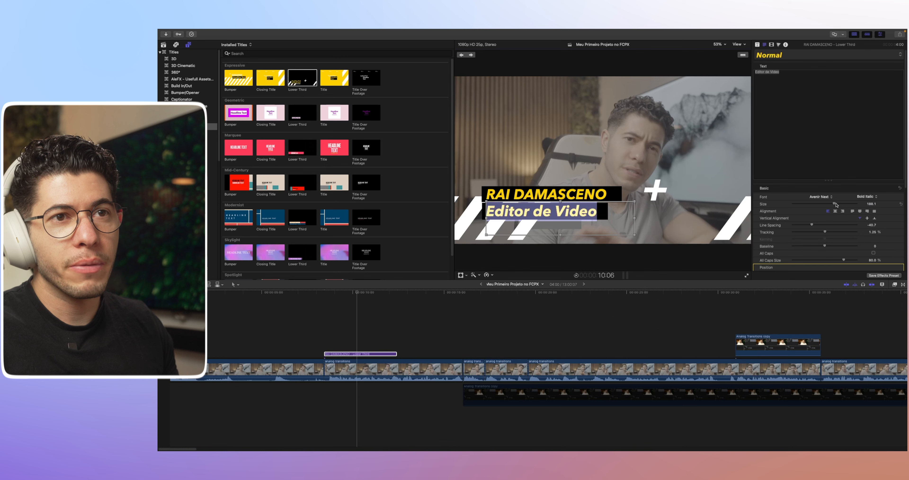
pyautogui.moveTo(835, 206); pyautogui.dragTo(819, 204)
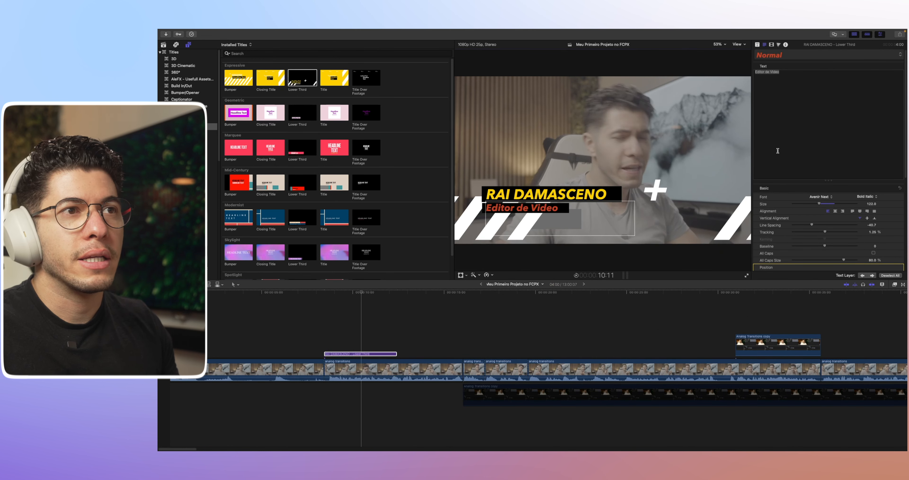
# Step: Change the face color of the "Editor de Video" line to a pinkish red
pyautogui.scroll(-5, 878, 234)
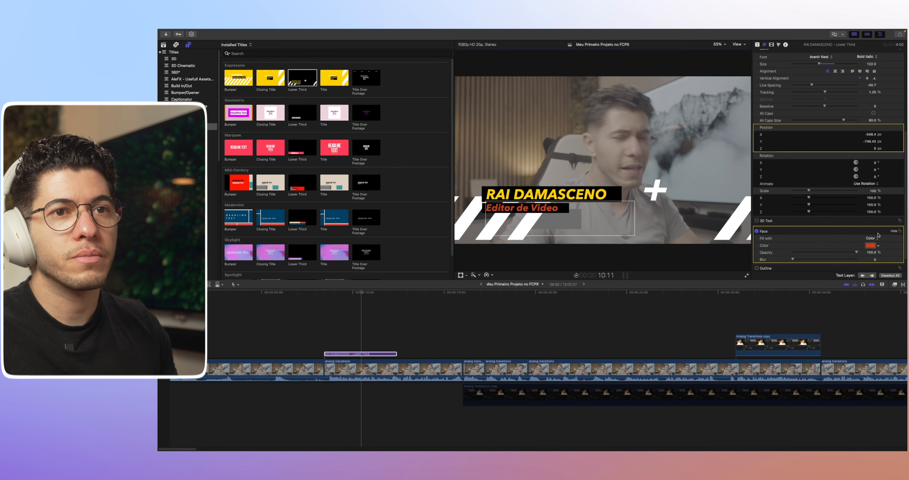
pyautogui.click(877, 246)
pyautogui.click(859, 256)
pyautogui.moveTo(852, 254); pyautogui.dragTo(861, 300)
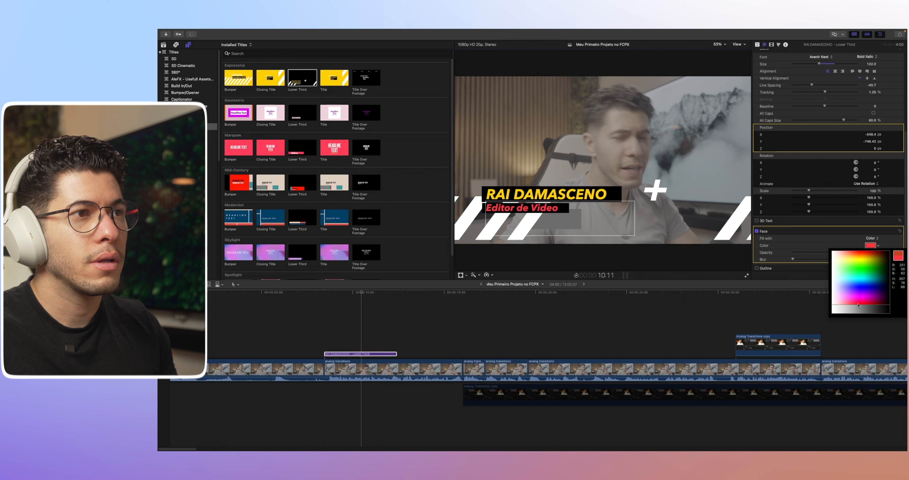
pyautogui.press('Escape')
pyautogui.click(503, 305)
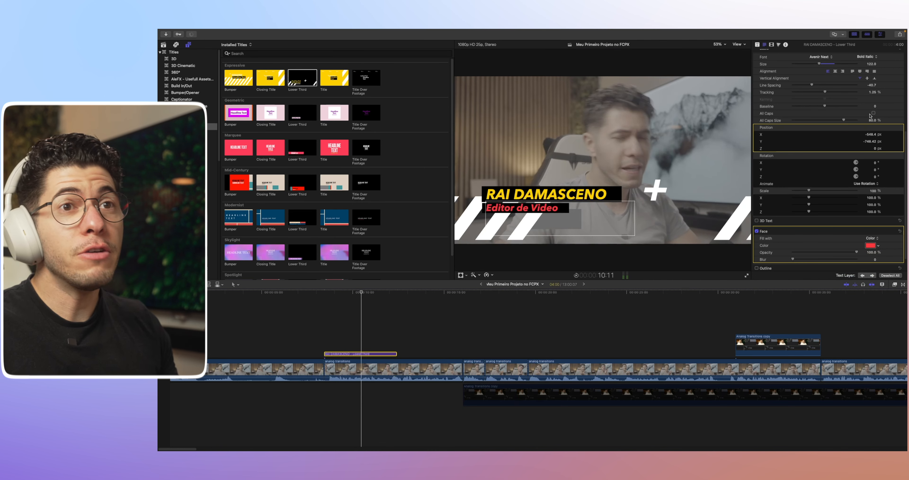
# Step: Set the "Editor de Video" line's font to Montserrat Thin Italic and select the name line above it
pyautogui.scroll(4, 858, 94)
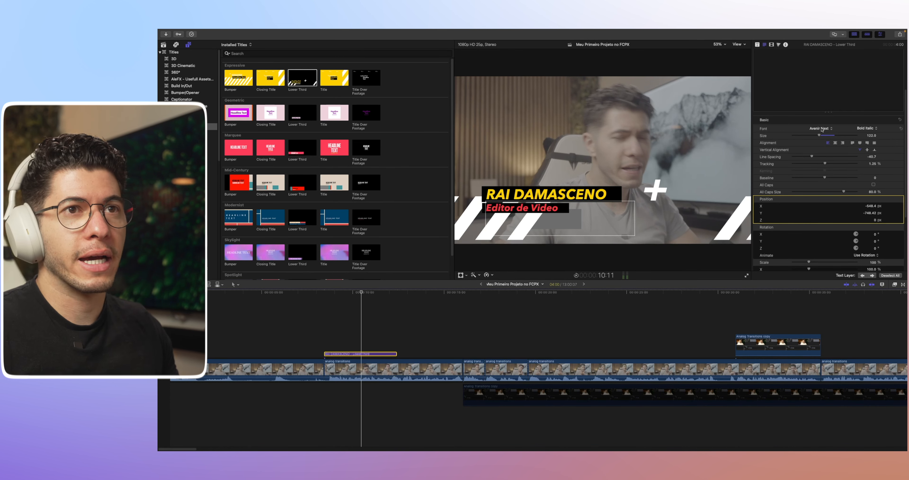
pyautogui.click(822, 129)
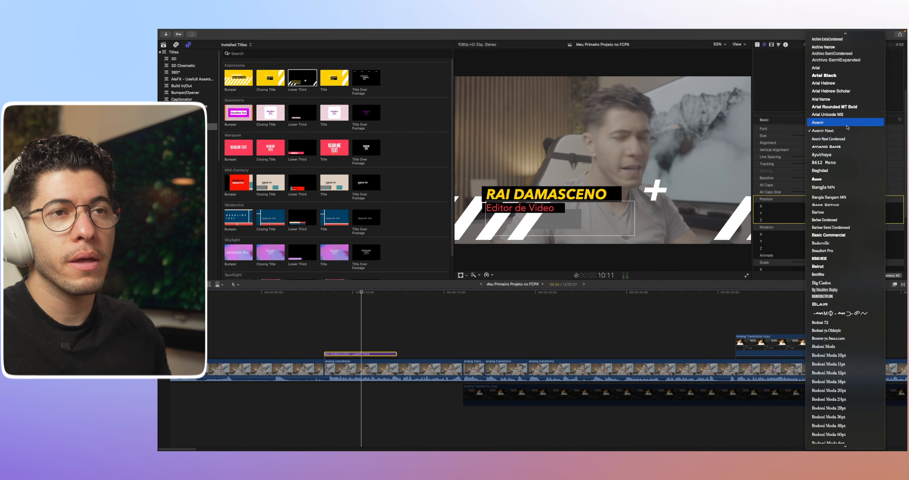
pyautogui.write('mo')
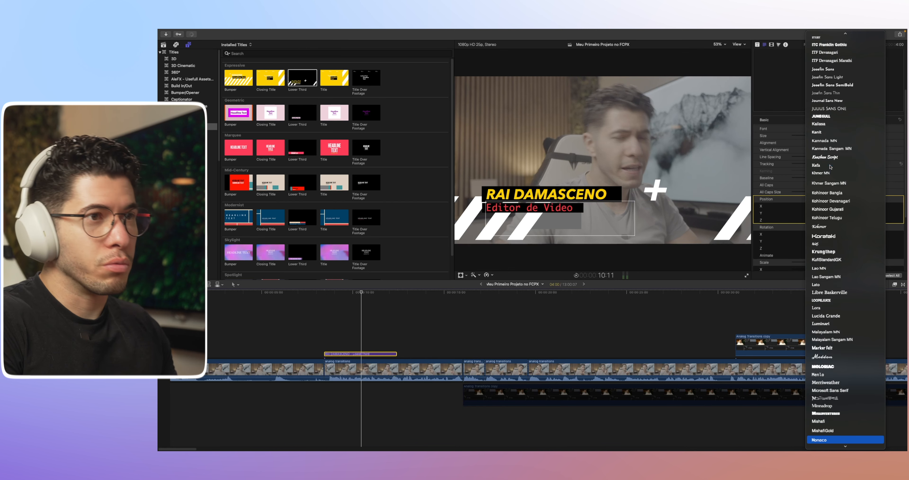
pyautogui.scroll(-8, 834, 163)
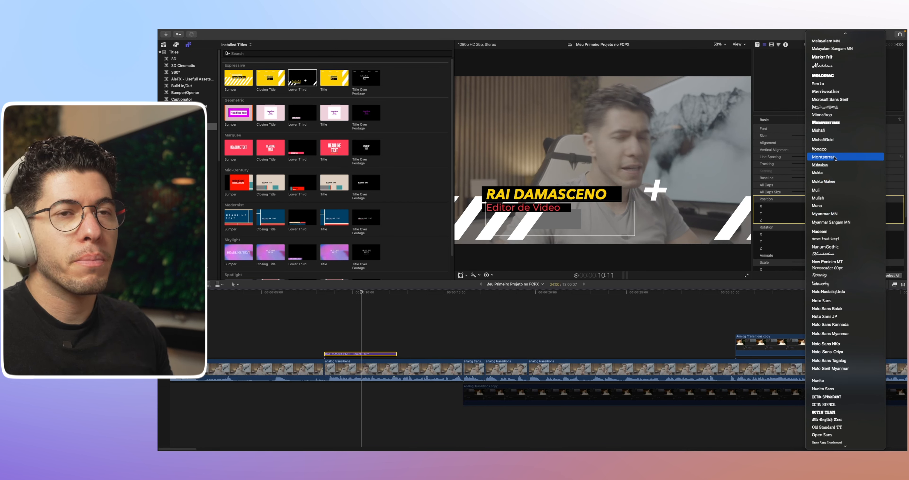
pyautogui.click(834, 157)
pyautogui.click(866, 128)
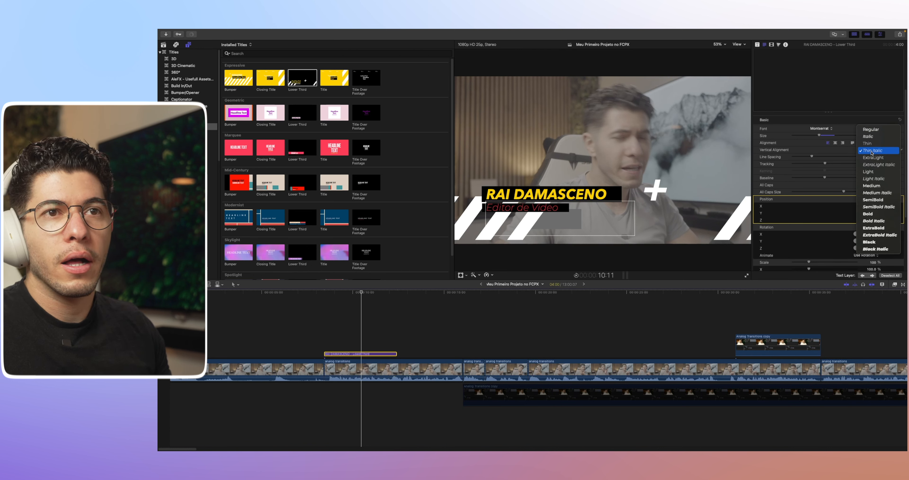
pyautogui.click(880, 151)
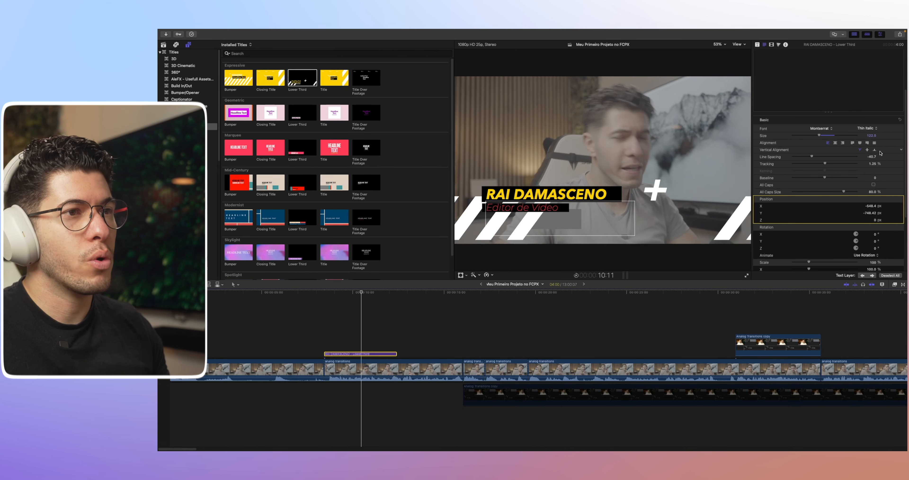
pyautogui.click(571, 199)
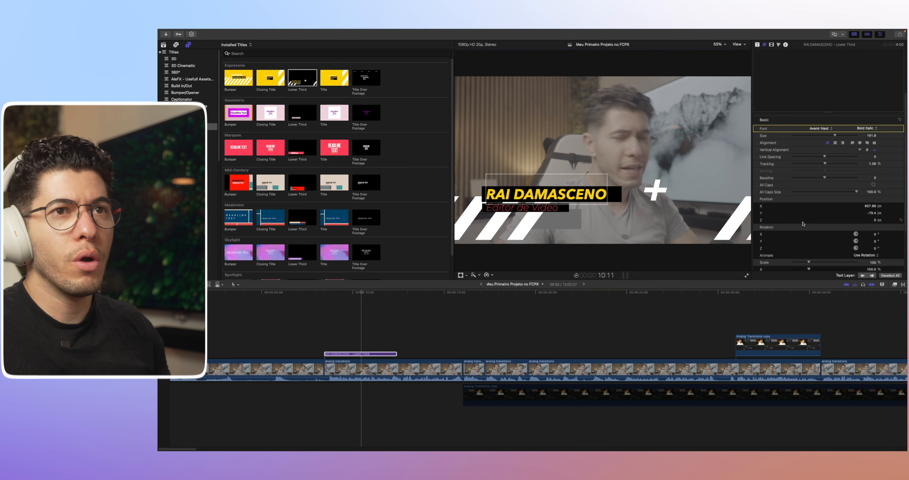
# Step: Set the lower third's name line to the Montserrat font in the SemiBold style
pyautogui.click(818, 129)
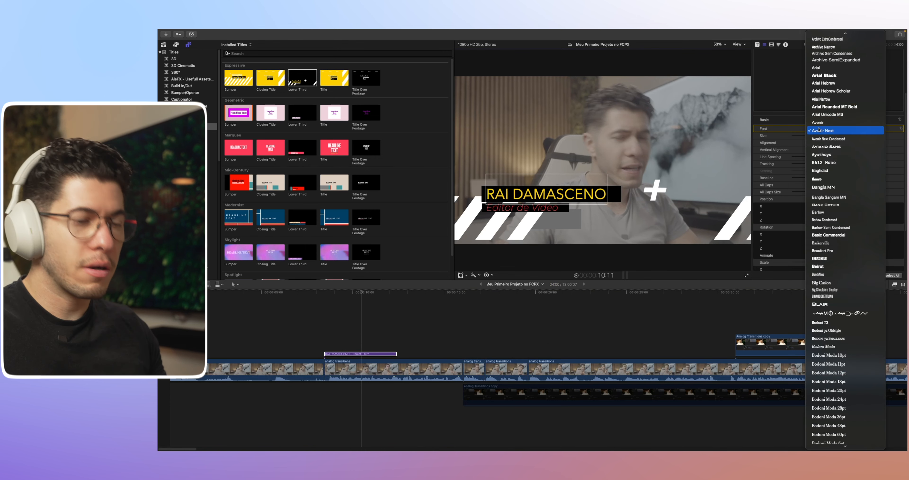
pyautogui.write('Monaco')
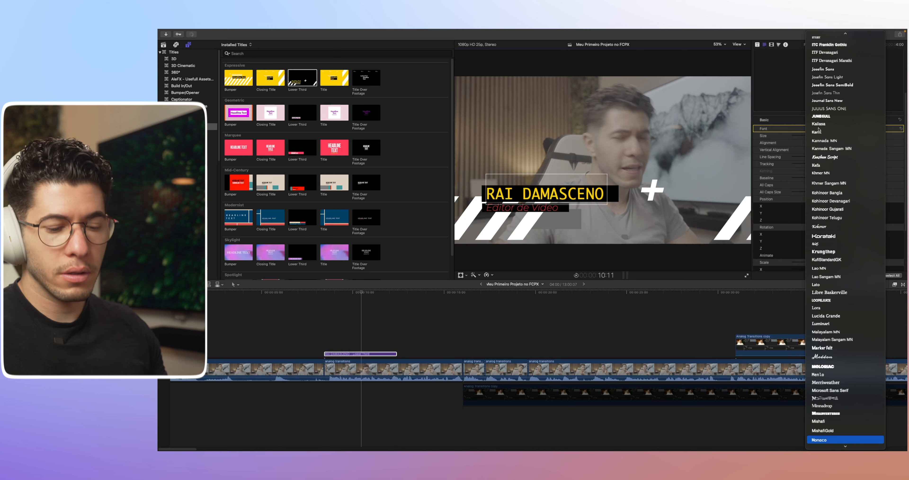
pyautogui.press('BackSpace')
pyautogui.press('BackSpace')
pyautogui.press('BackSpace')
pyautogui.write('tserrat')
pyautogui.press('Return')
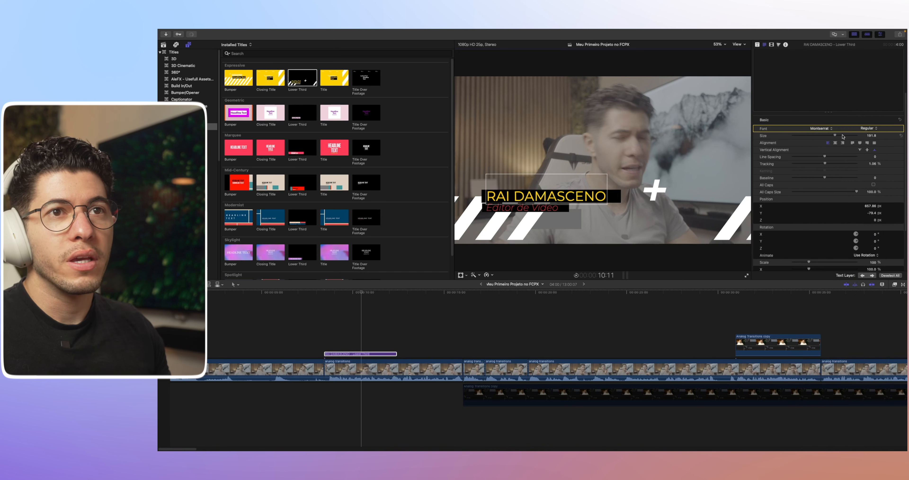
pyautogui.click(861, 128)
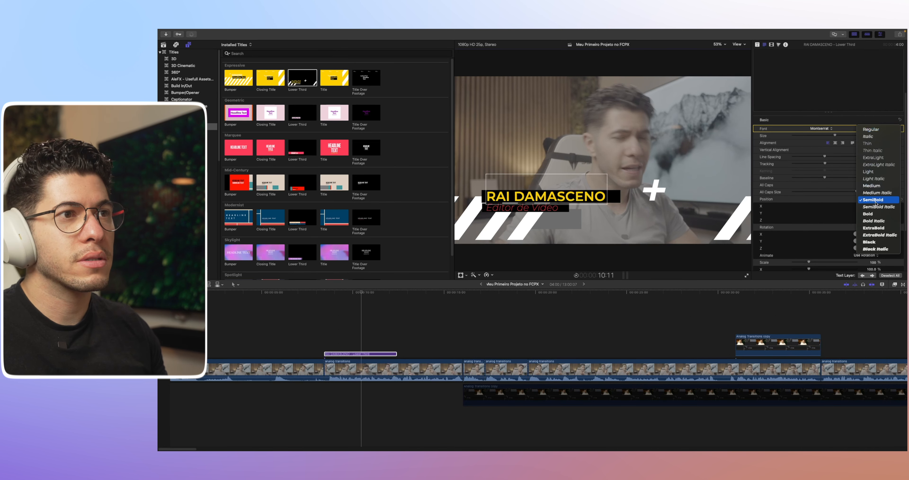
pyautogui.click(874, 199)
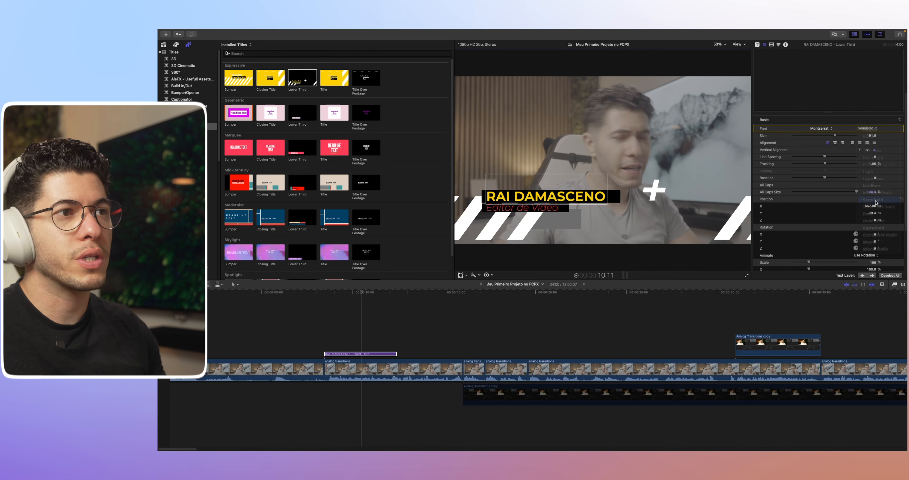
# Step: Change the face color of the lower third's name line to white
pyautogui.scroll(-4, 886, 231)
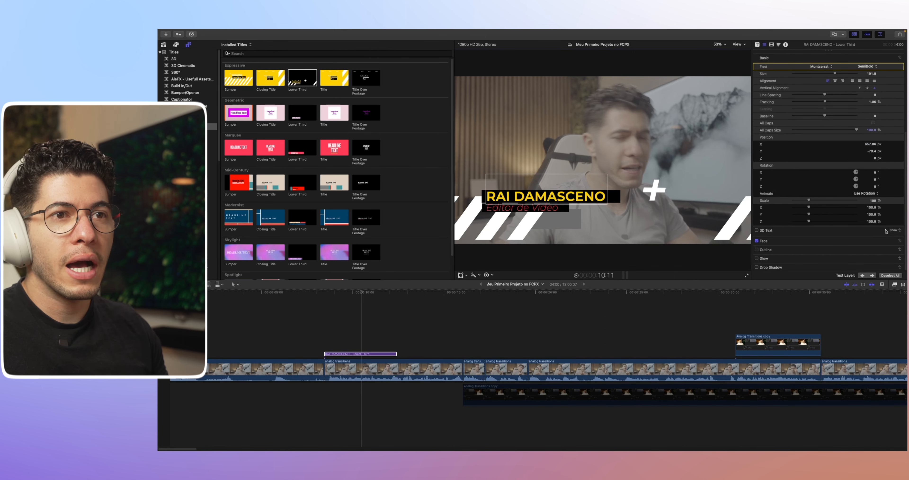
pyautogui.click(892, 241)
pyautogui.scroll(-2, 879, 250)
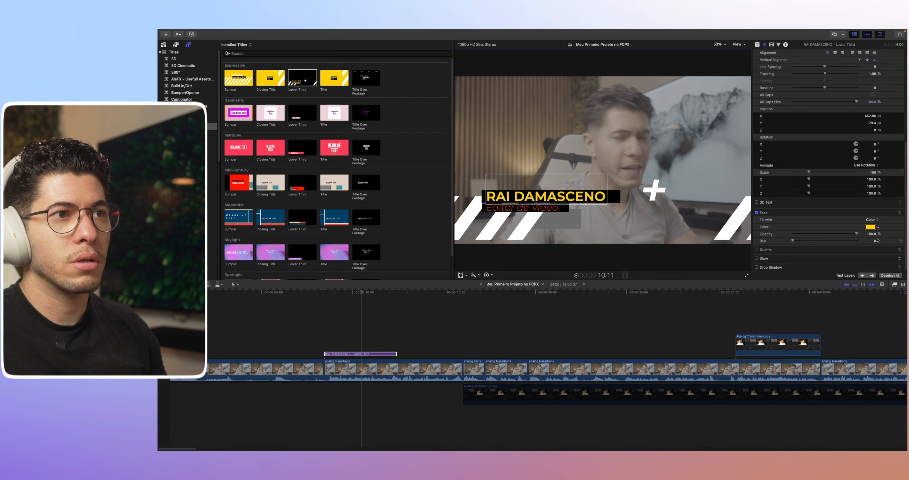
pyautogui.click(879, 227)
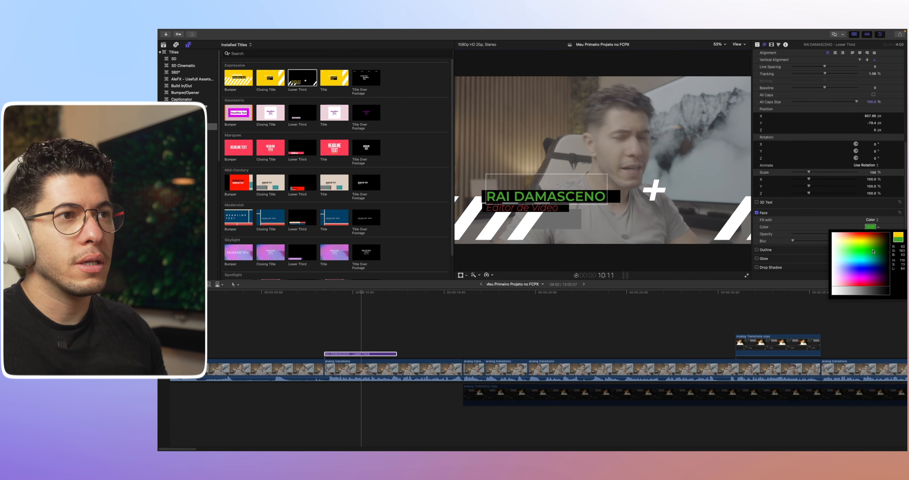
pyautogui.click(833, 236)
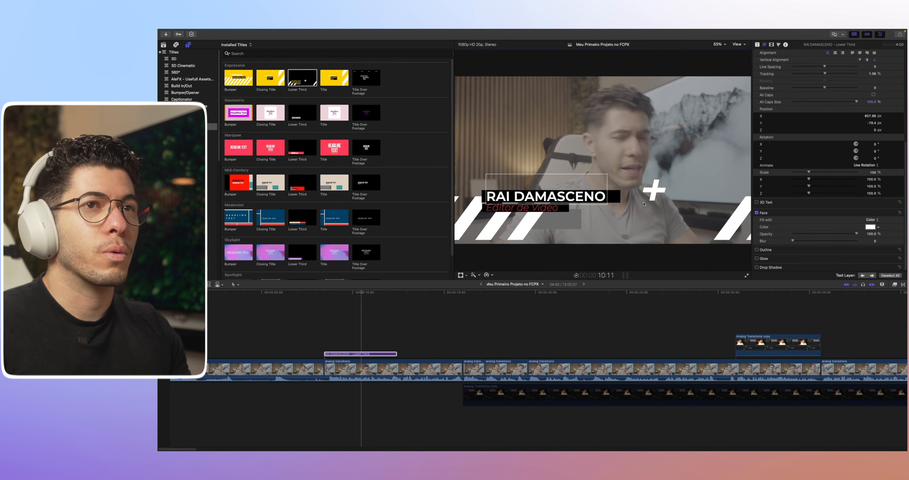
# Step: Set the lower third's Custom Color 3 to red and its Custom Color 2 to white
pyautogui.click(758, 45)
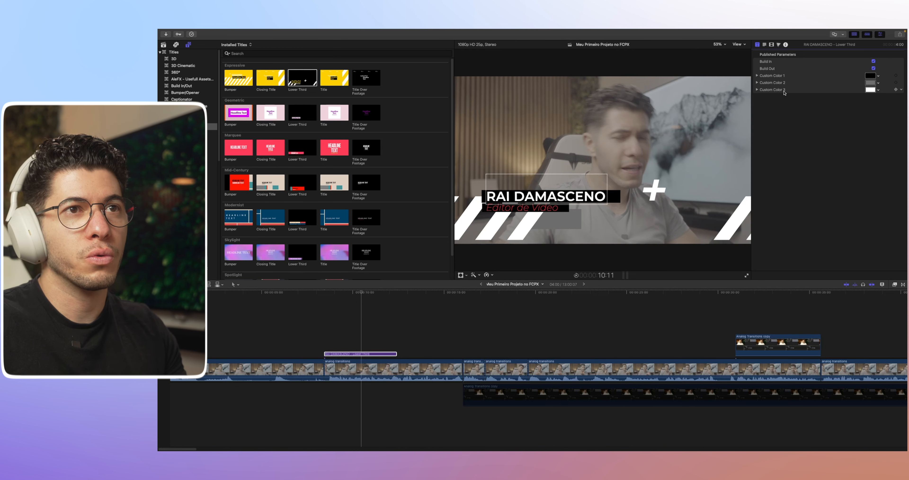
pyautogui.click(878, 90)
pyautogui.click(863, 103)
pyautogui.click(865, 148)
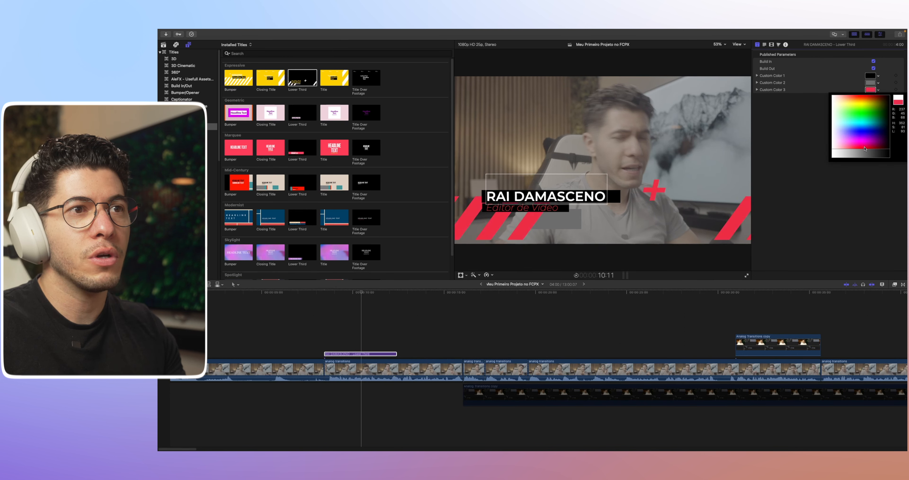
pyautogui.press('Escape')
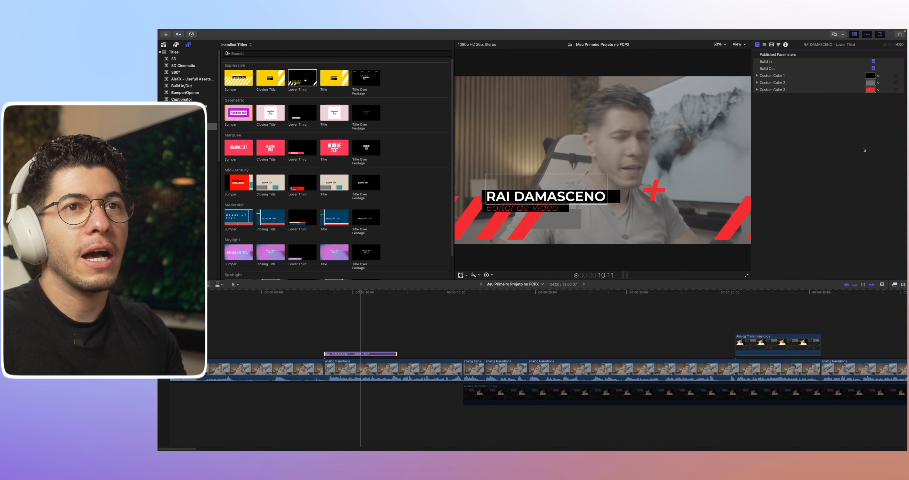
pyautogui.click(878, 83)
pyautogui.click(833, 90)
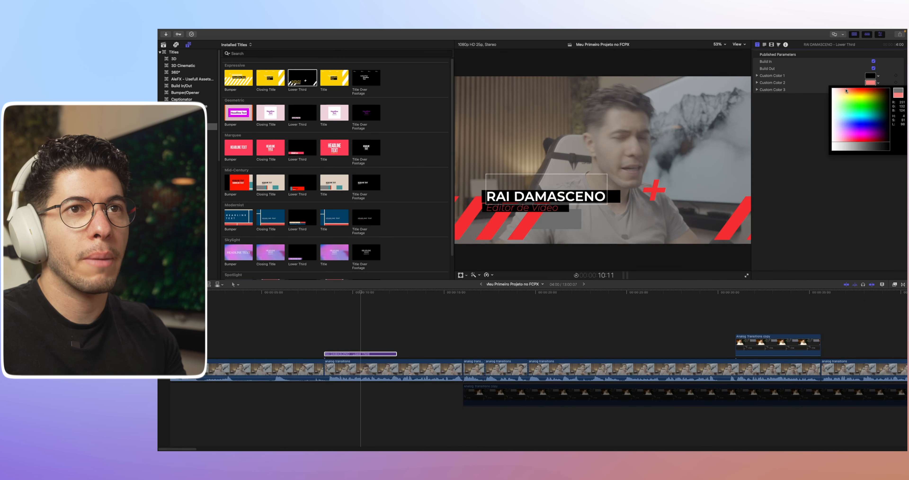
pyautogui.click(833, 90)
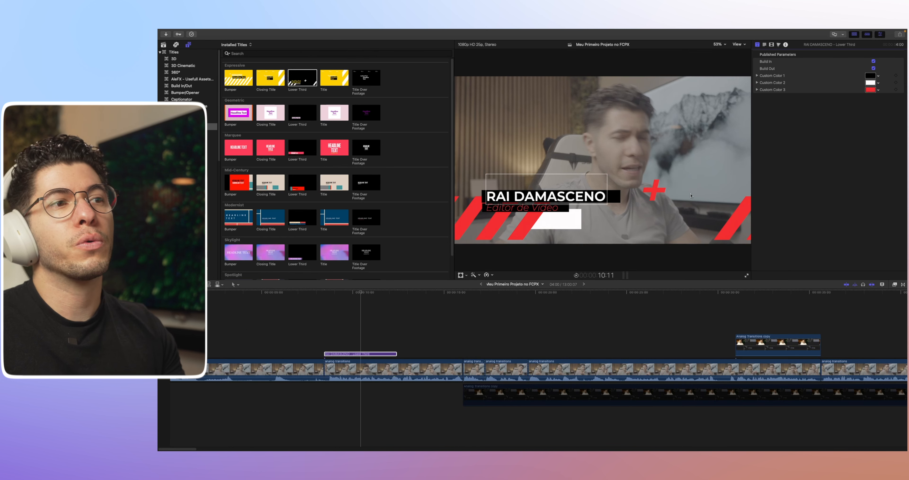
# Step: Scale the whole lower third to about 73%, position it at about X -271 px, Y -180 px, and play it back
pyautogui.click(765, 45)
pyautogui.scroll(3, 827, 89)
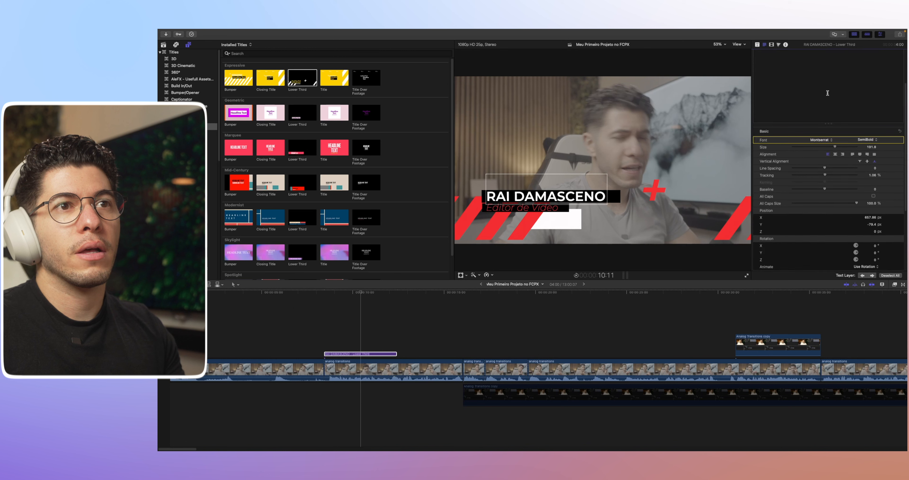
pyautogui.click(774, 45)
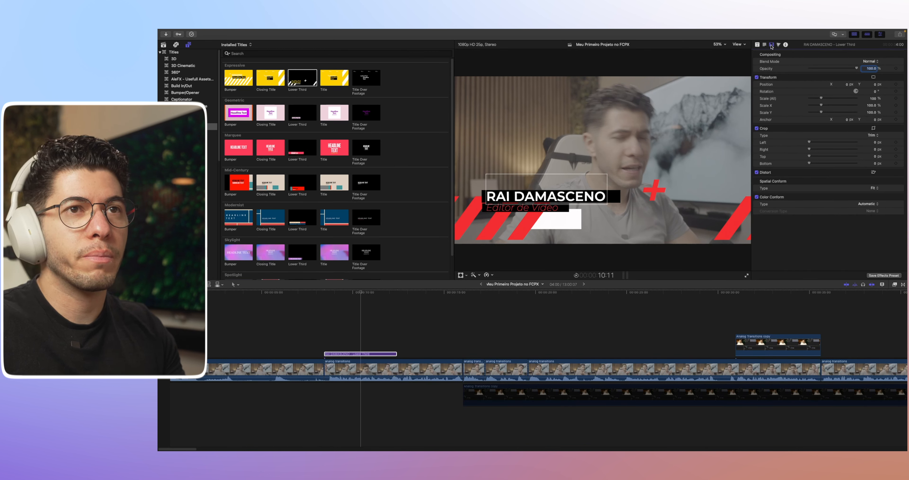
pyautogui.moveTo(822, 99); pyautogui.dragTo(859, 85)
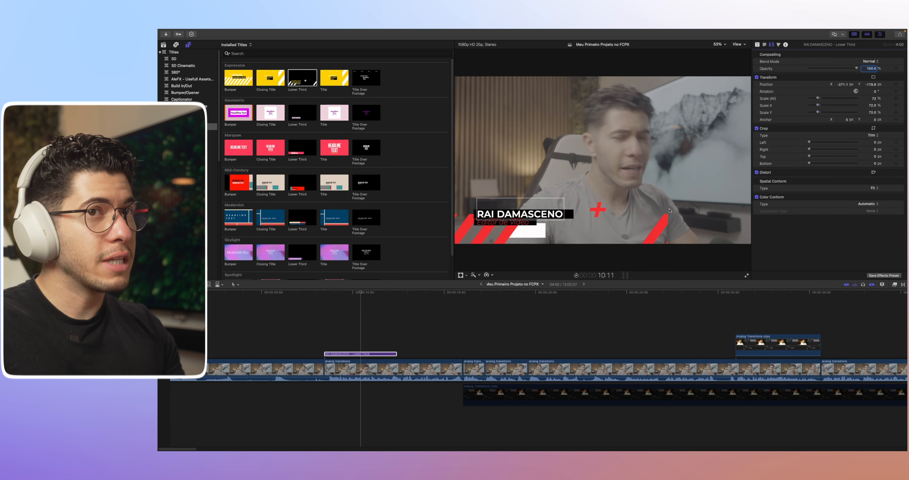
pyautogui.click(347, 333)
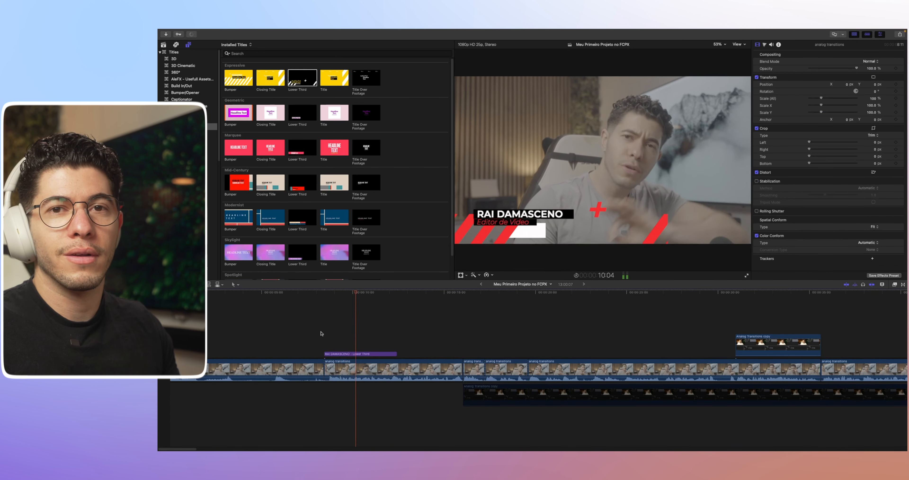
pyautogui.press('space')
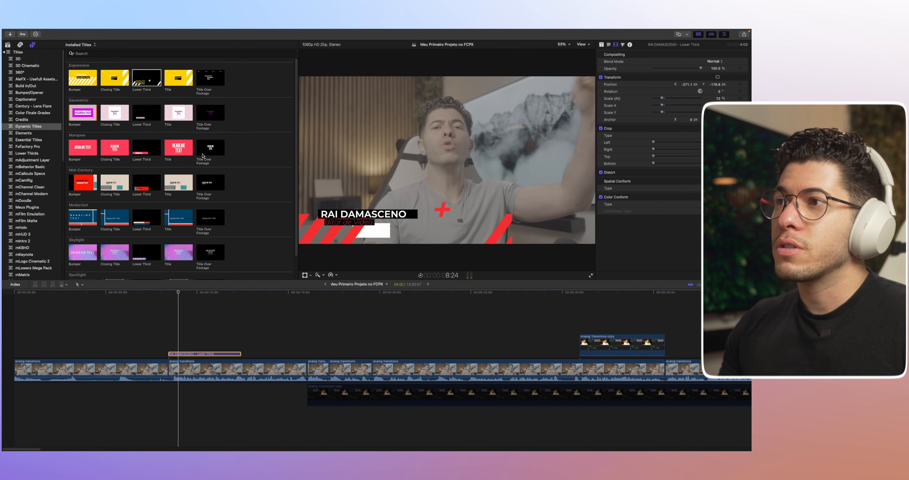
# Step: Add the mLowers Mega Pack 10 title from the mLowers Mega Pack category above the existing lower third in the timeline
pyautogui.click(214, 183)
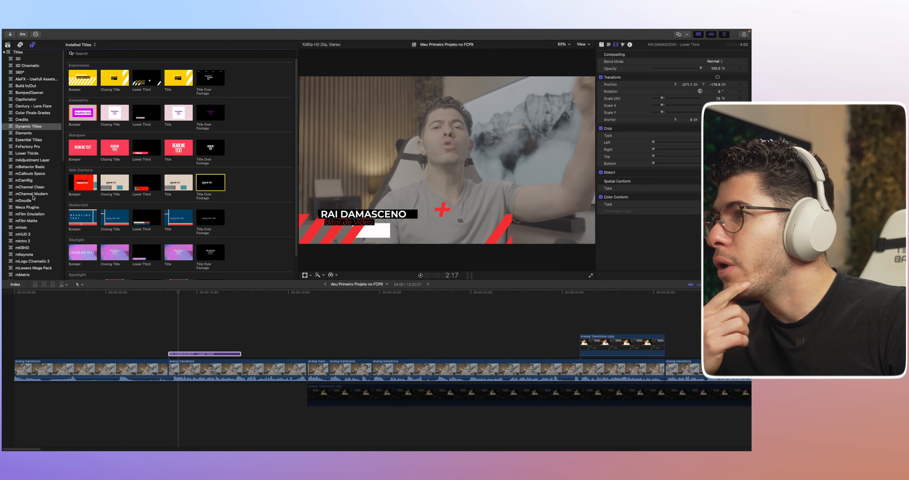
pyautogui.scroll(-3, 34, 247)
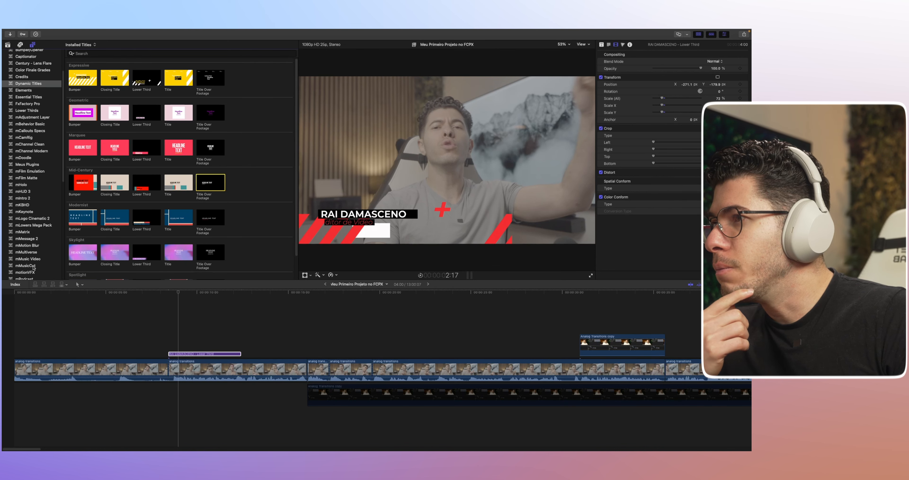
pyautogui.scroll(-1, 34, 261)
pyautogui.click(34, 209)
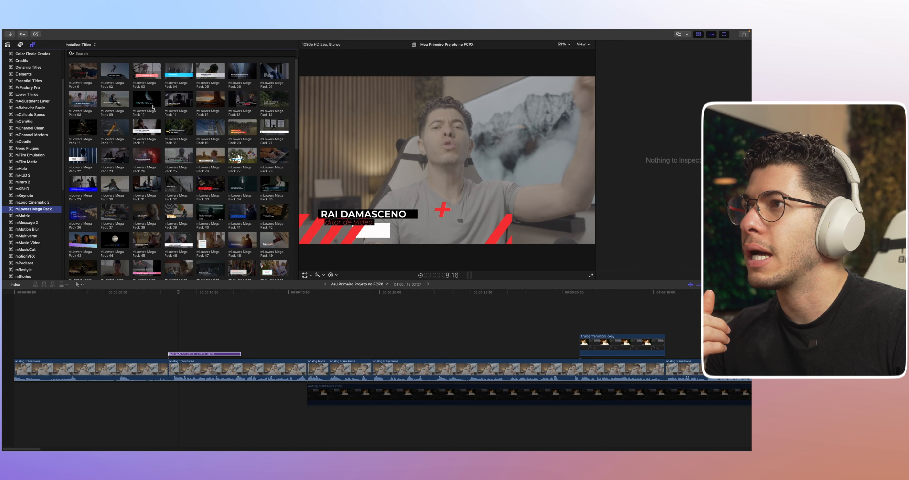
pyautogui.moveTo(152, 107); pyautogui.dragTo(243, 349)
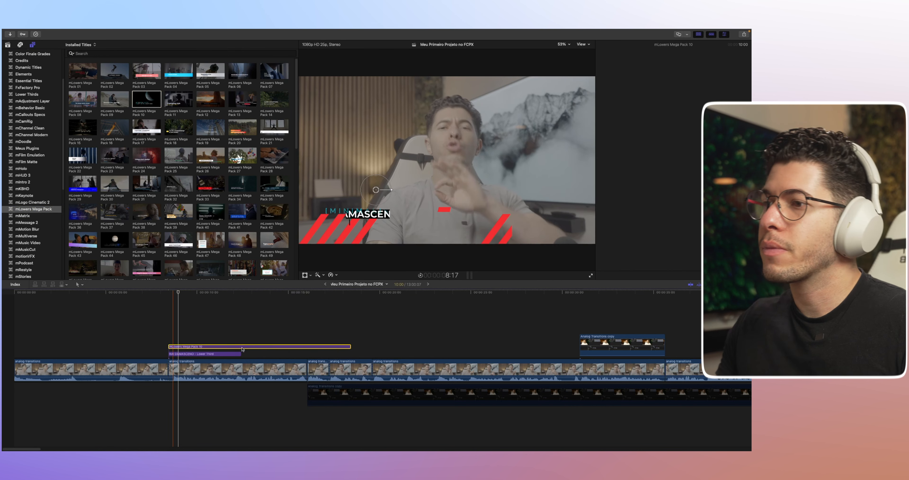
# Step: Move the earlier lower third further along the timeline, shorten the mLowers Mega Pack 10 title to 4:00, and preview it
pyautogui.moveTo(349, 347); pyautogui.dragTo(381, 353)
pyautogui.press('space')
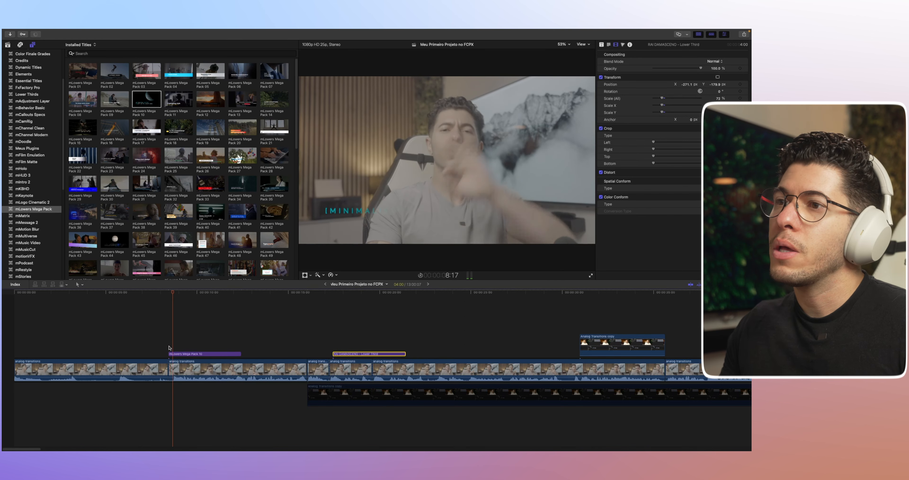
pyautogui.press('space')
pyautogui.click(207, 353)
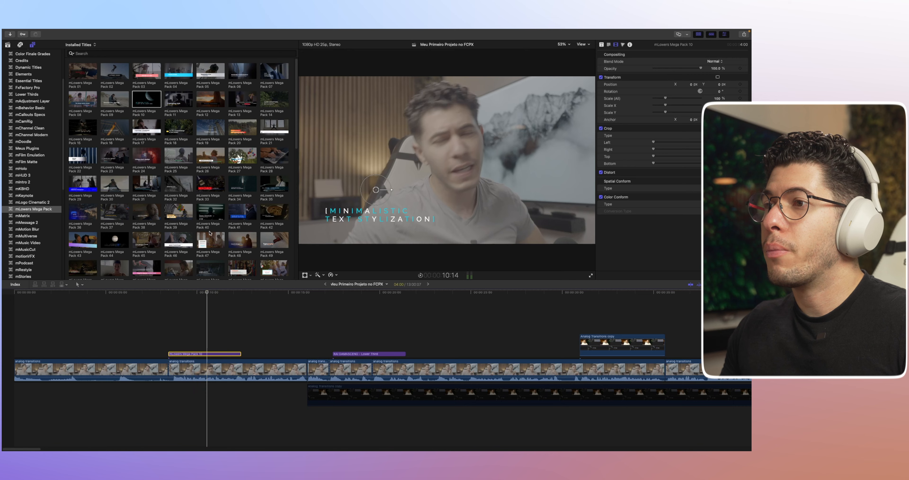
# Step: Replace the Pack 10 title with mLowers Mega Pack 76, trim the new title to 3:22, and play it back
pyautogui.scroll(-5, 254, 219)
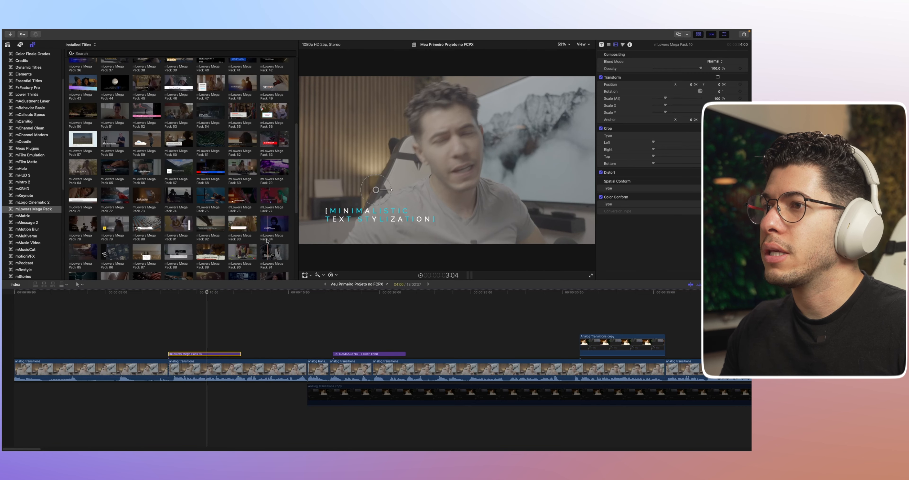
pyautogui.click(237, 197)
pyautogui.moveTo(238, 197); pyautogui.dragTo(219, 347)
pyautogui.click(214, 354)
pyautogui.press('Delete')
pyautogui.click(240, 347)
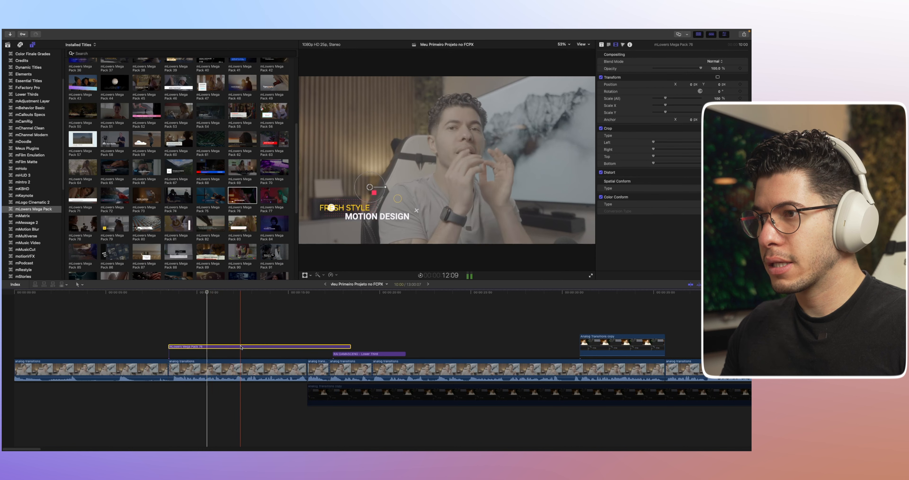
pyautogui.hotkey('alt', ']')
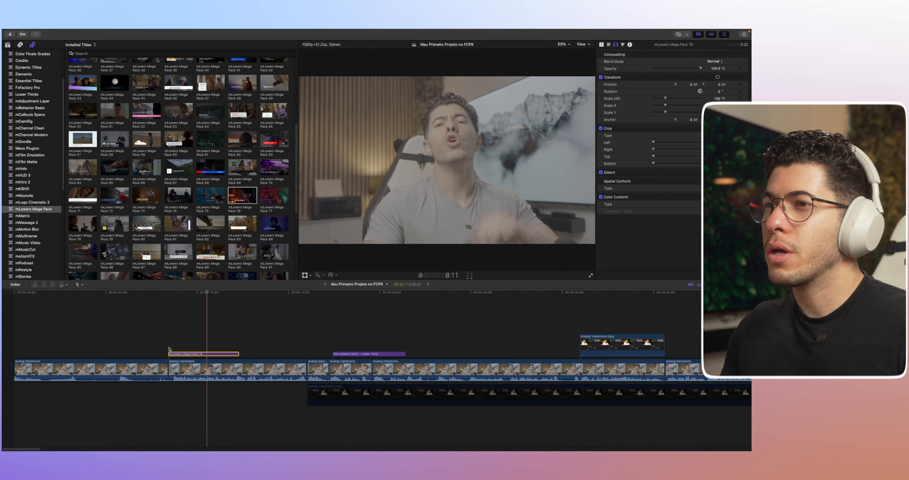
pyautogui.press('space')
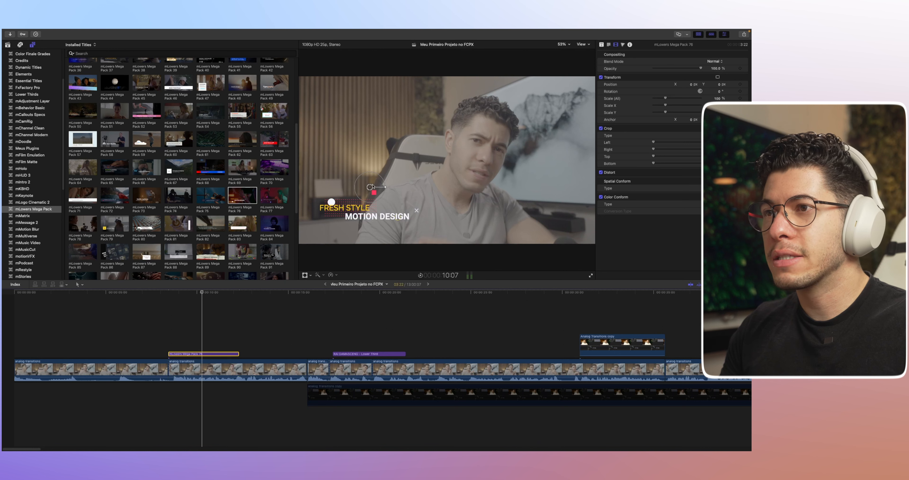
# Step: Reposition the Pack 76 title in the lower-left part of the video frame using its on-screen control, undoing the resize attempt
pyautogui.moveTo(371, 189); pyautogui.dragTo(388, 192)
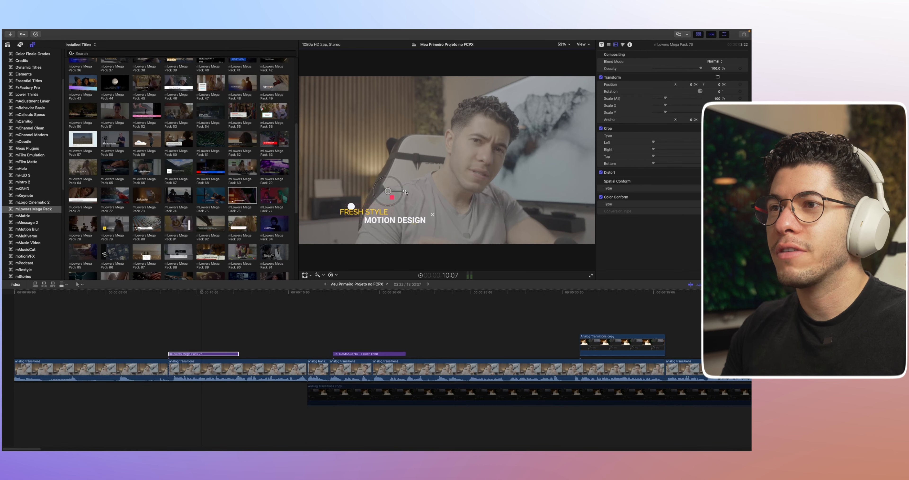
pyautogui.moveTo(404, 192)
pyautogui.mouseDown()
pyautogui.moveTo(399, 178)
pyautogui.moveTo(401, 188)
pyautogui.mouseUp()
pyautogui.press('super+z')
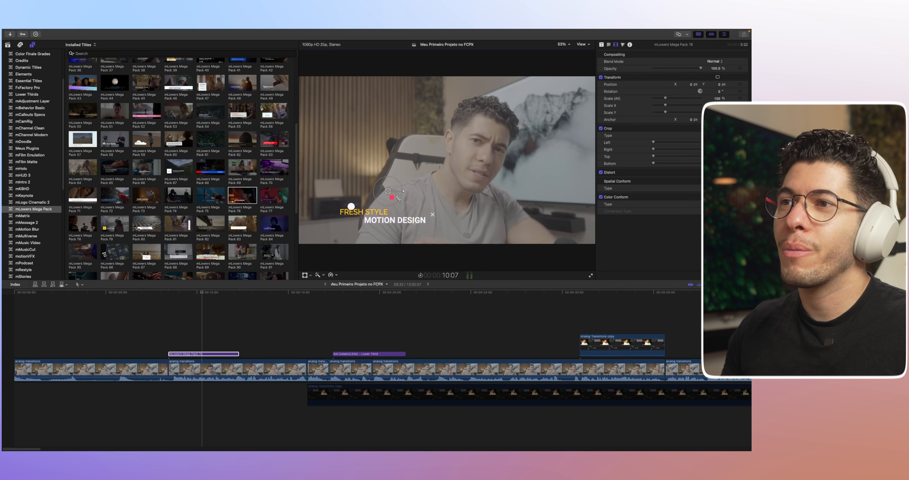
pyautogui.moveTo(385, 191); pyautogui.dragTo(374, 190)
# Step: Replace the "FRESH STYLE" text of the Pack 76 title with the presenter's full name in capitals
pyautogui.doubleClick(374, 210)
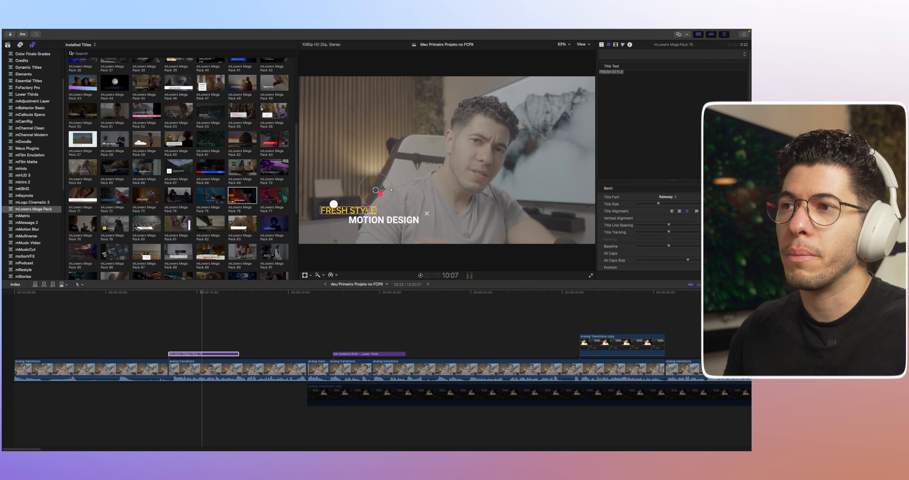
pyautogui.write('RAI')
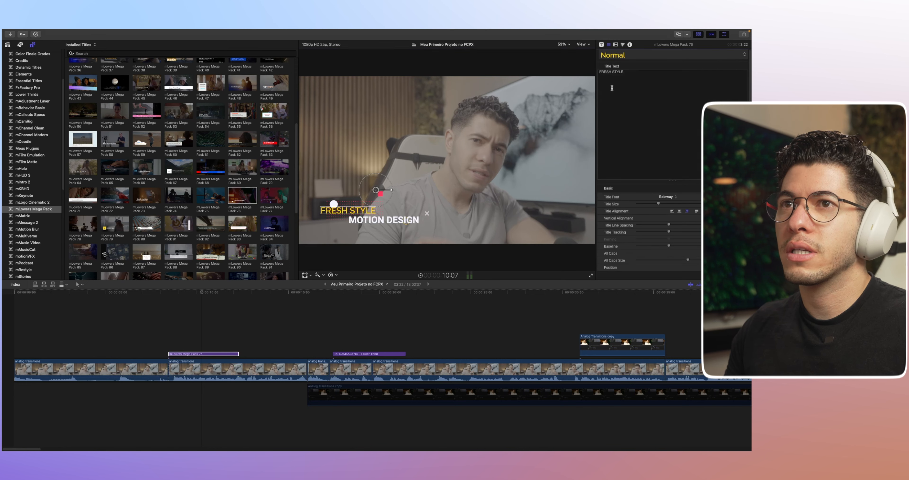
pyautogui.write(' DAMSCENO')
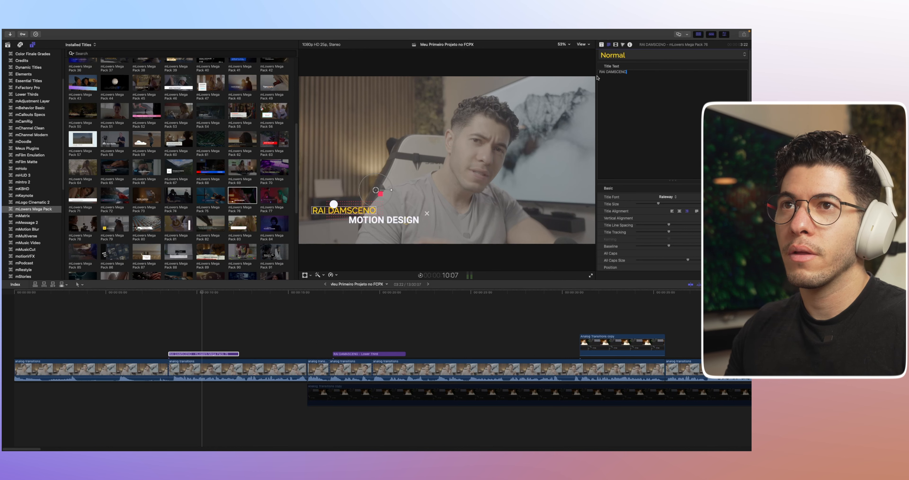
pyautogui.write('S')
pyautogui.press('BackSpace')
pyautogui.write('A')
pyautogui.press('Tab')
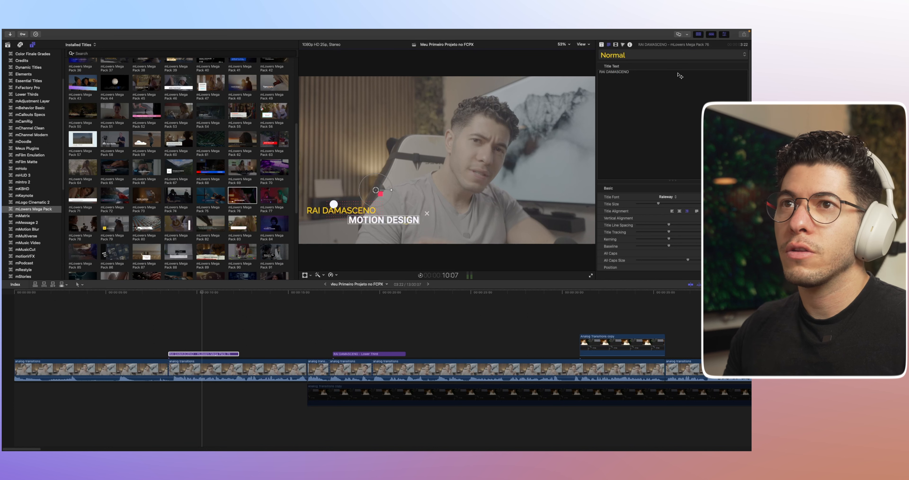
# Step: Replace the subtitle text of the mLowers Mega Pack 76 title with "Editor de Video"
pyautogui.write('E')
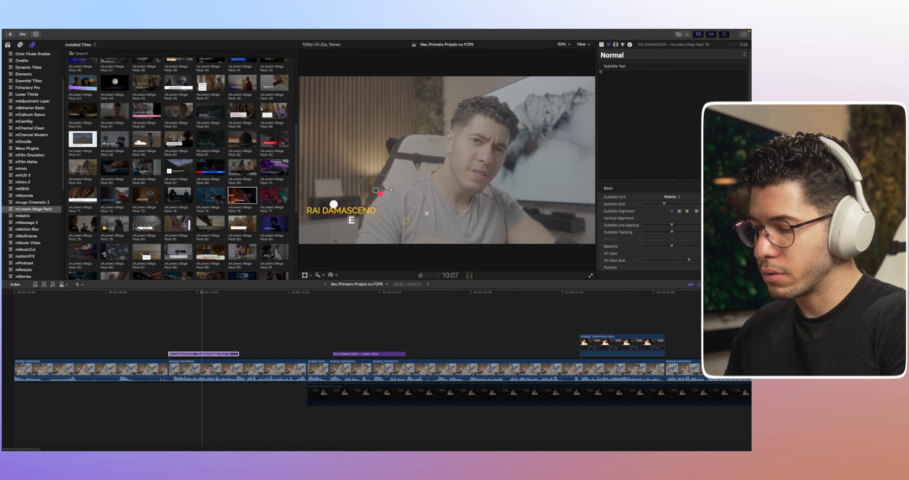
pyautogui.write('ditor de Video')
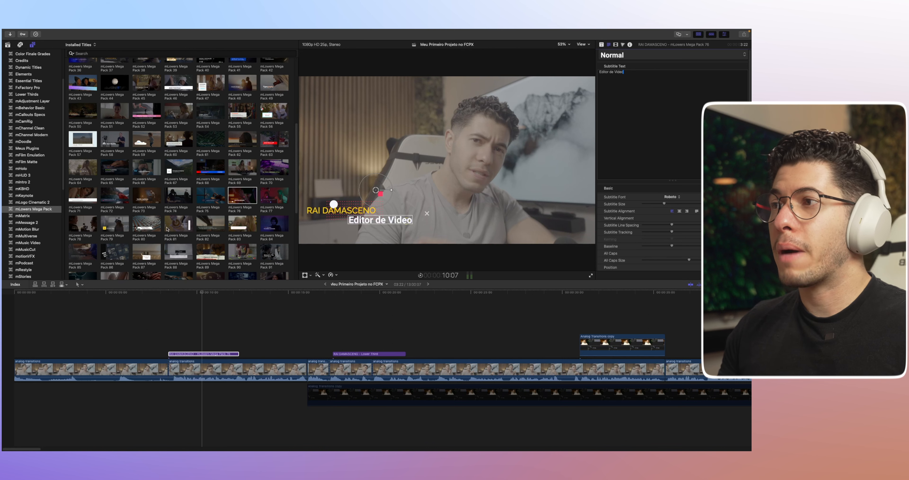
# Step: Replace the Pack 76 title with mLowers Mega Pack 125, trimming the new title to 3:22 at the same timeline position
pyautogui.click(157, 228)
pyautogui.scroll(-5, 197, 233)
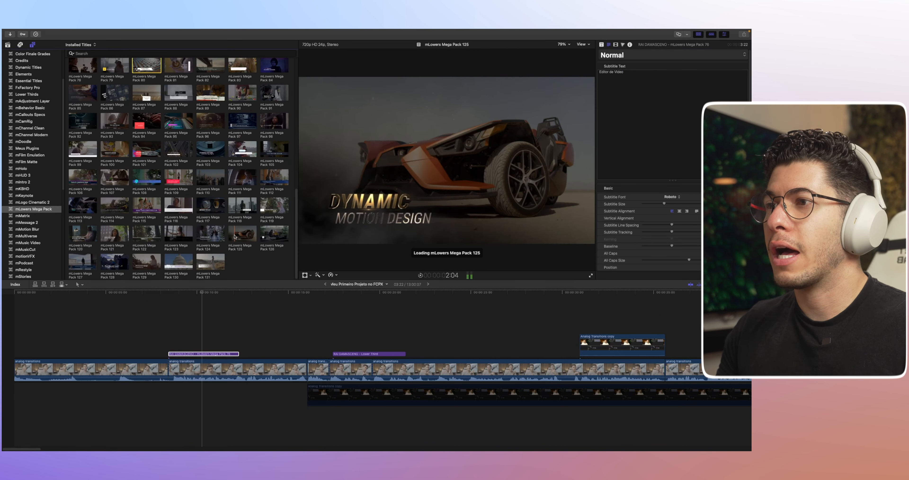
pyautogui.moveTo(240, 238); pyautogui.dragTo(239, 347)
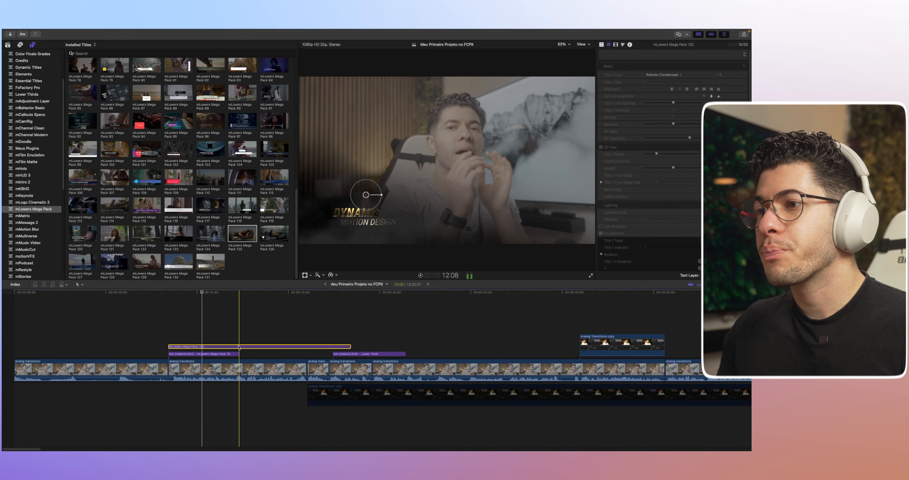
pyautogui.hotkey('alt', ']')
pyautogui.click(218, 353)
pyautogui.press('Delete')
pyautogui.click(178, 353)
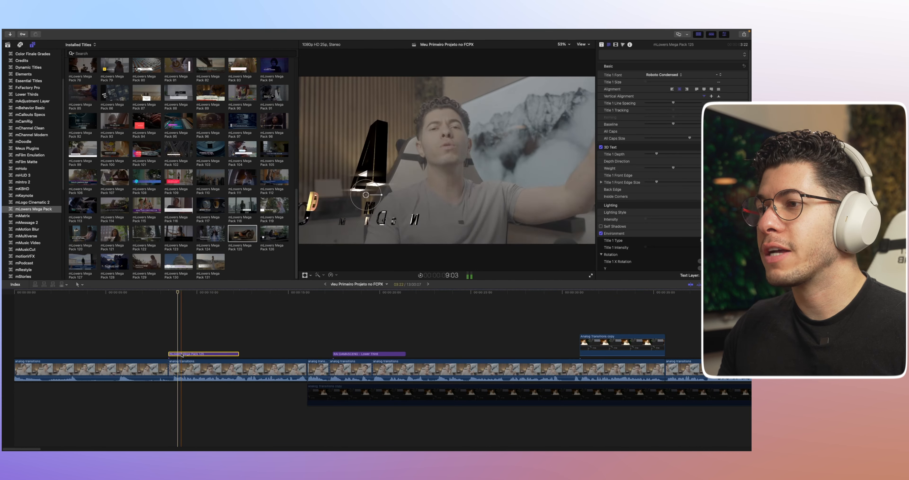
# Step: Review the text, animation and rotation parameters of the Pack 125 title and play it back
pyautogui.click(601, 45)
pyautogui.scroll(-5, 679, 169)
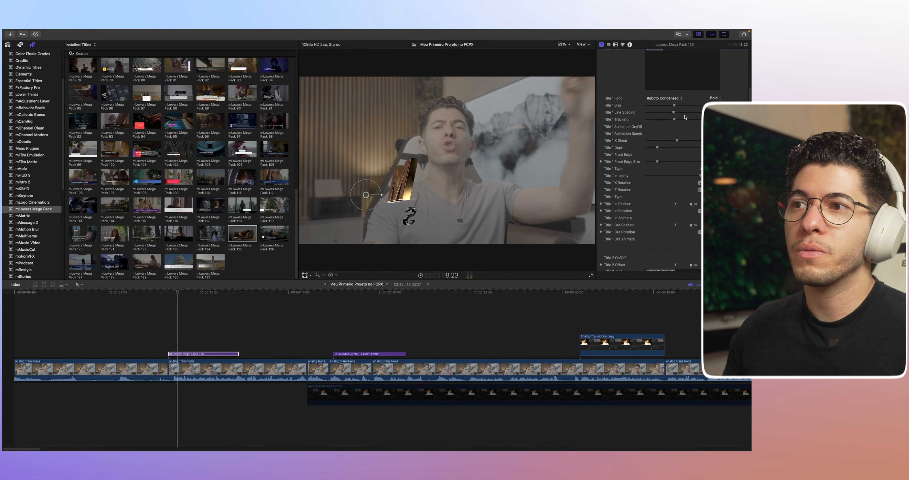
pyautogui.press('space')
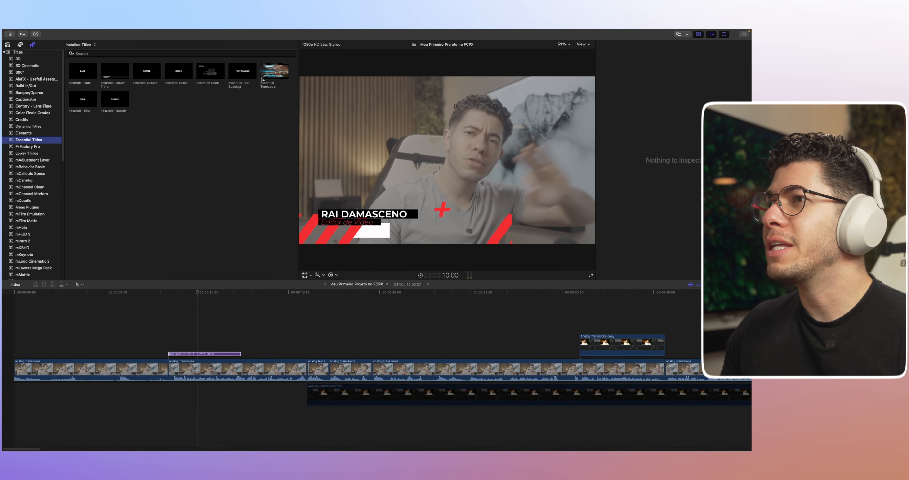
# Step: Browse the Essential Titles and Lower Thirds templates, then the Backgrounds and Dynamic Backgrounds generators
pyautogui.click(268, 75)
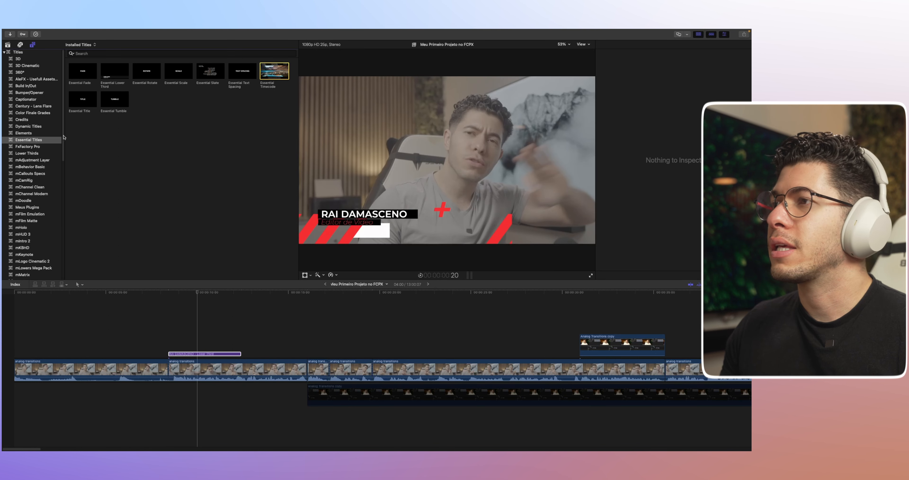
pyautogui.click(26, 154)
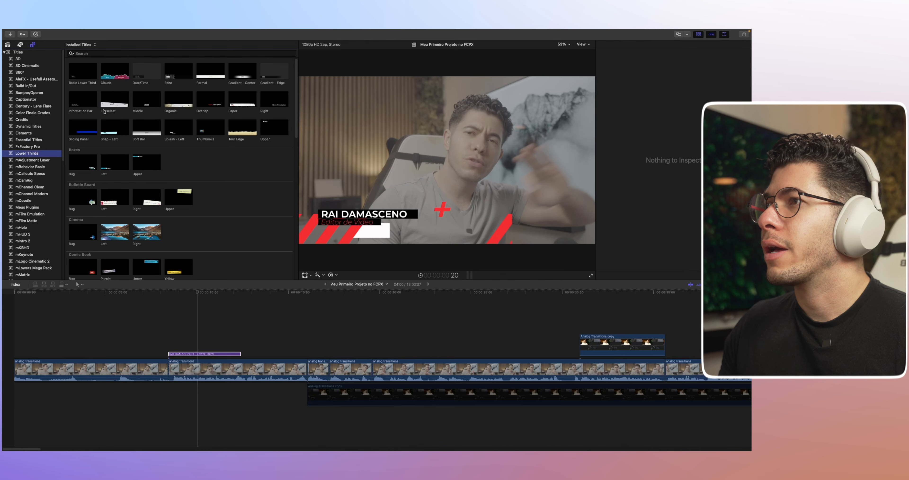
pyautogui.scroll(-10, 147, 213)
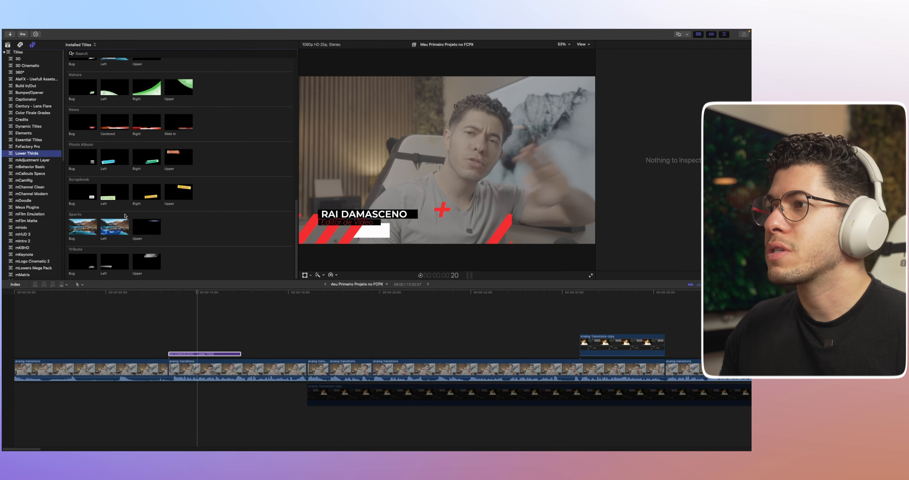
pyautogui.scroll(-10, 46, 229)
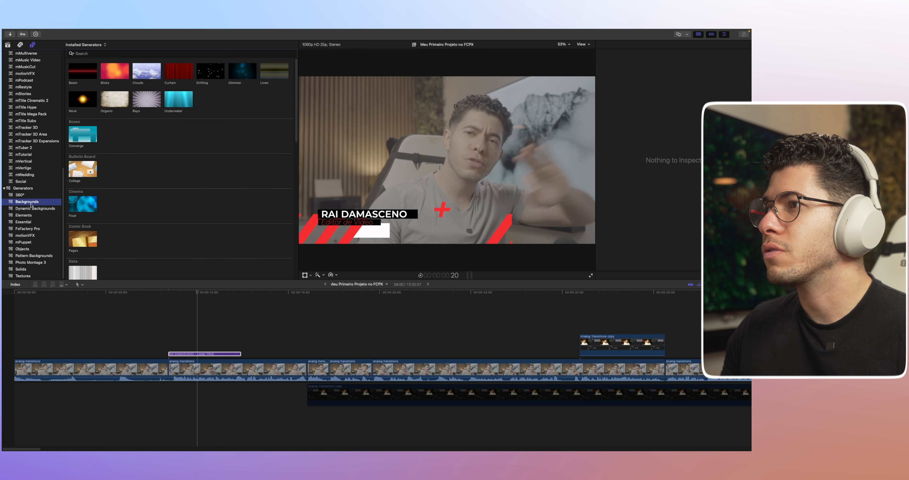
pyautogui.click(36, 209)
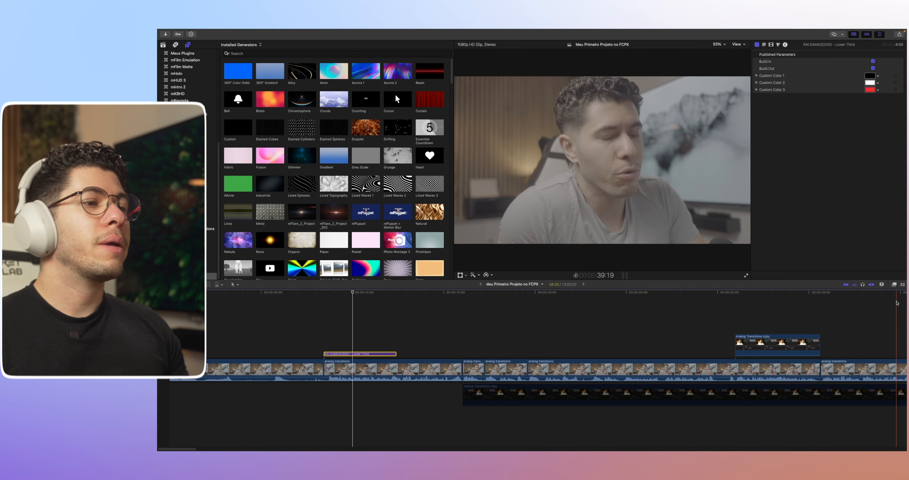
# Step: Apply the Gaussian blur effect to the main clip beneath the lower third, then undo it
pyautogui.click(362, 336)
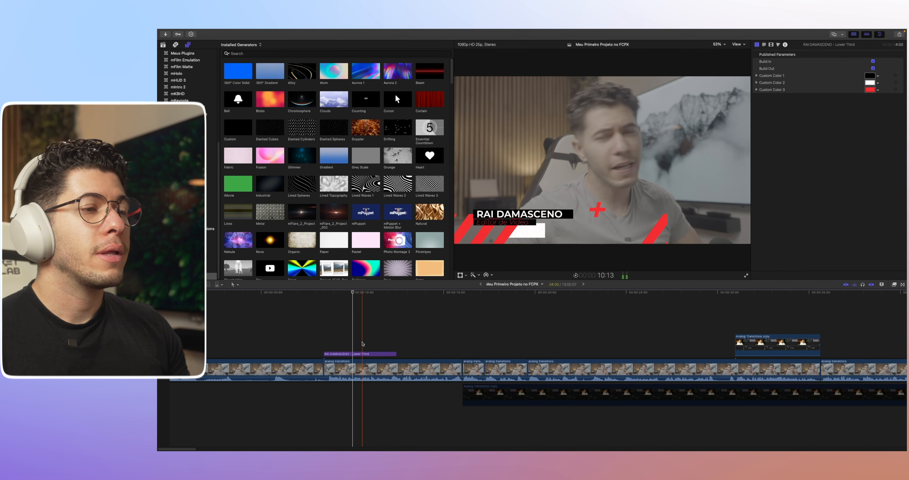
pyautogui.click(364, 373)
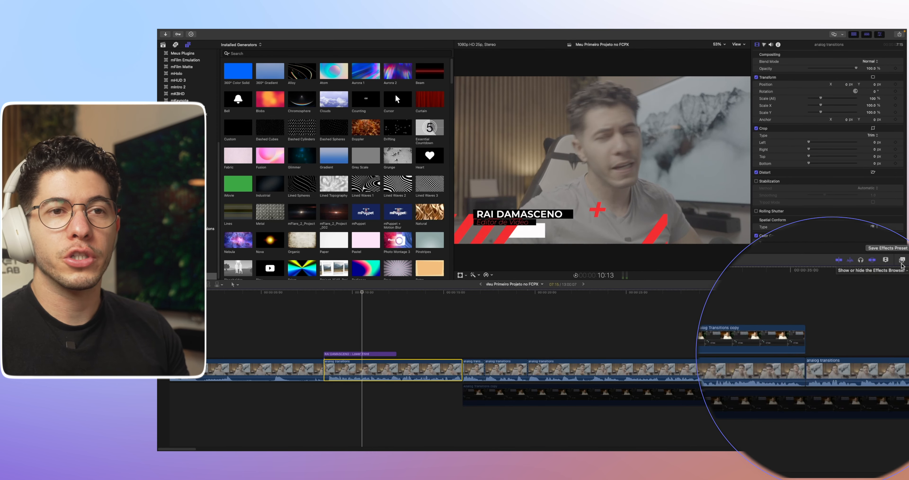
pyautogui.click(902, 261)
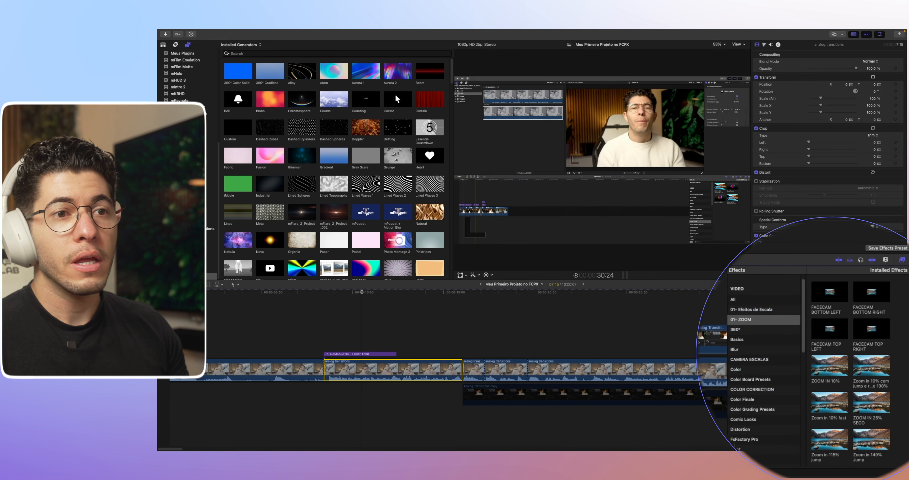
pyautogui.click(740, 351)
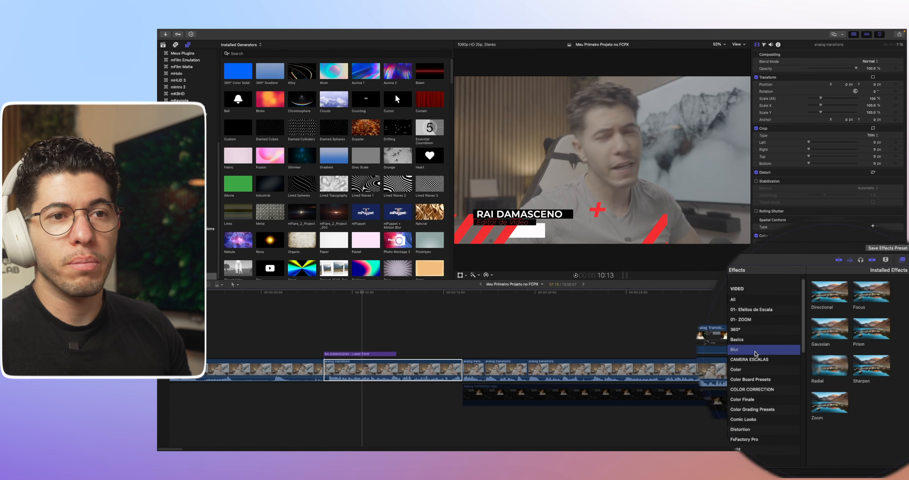
pyautogui.moveTo(838, 341); pyautogui.dragTo(367, 367)
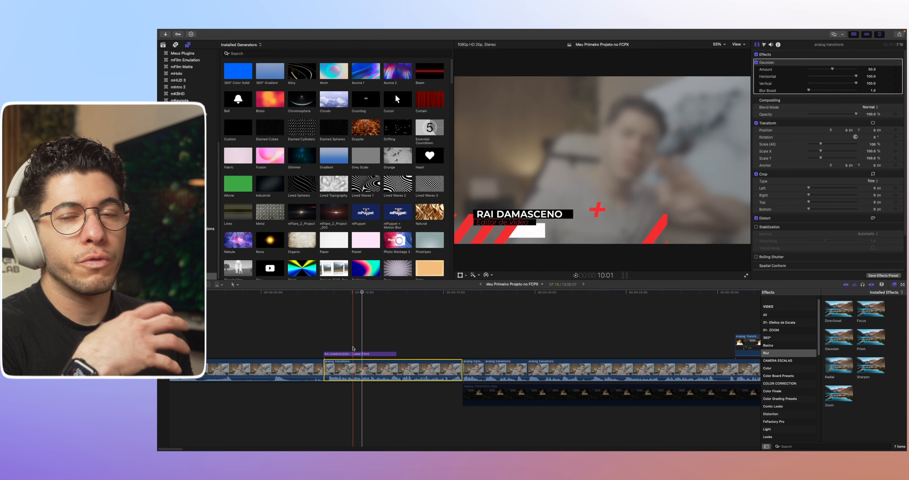
pyautogui.press('super+z')
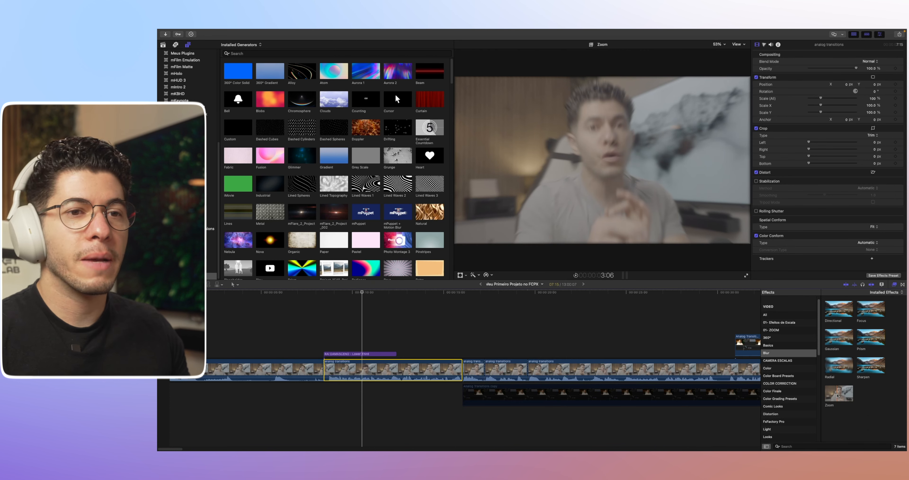
# Step: Browse the color effect categories and apply the Comic Cool effect from Comic Looks to the clip beneath the lower third
pyautogui.click(789, 368)
pyautogui.scroll(-3, 856, 374)
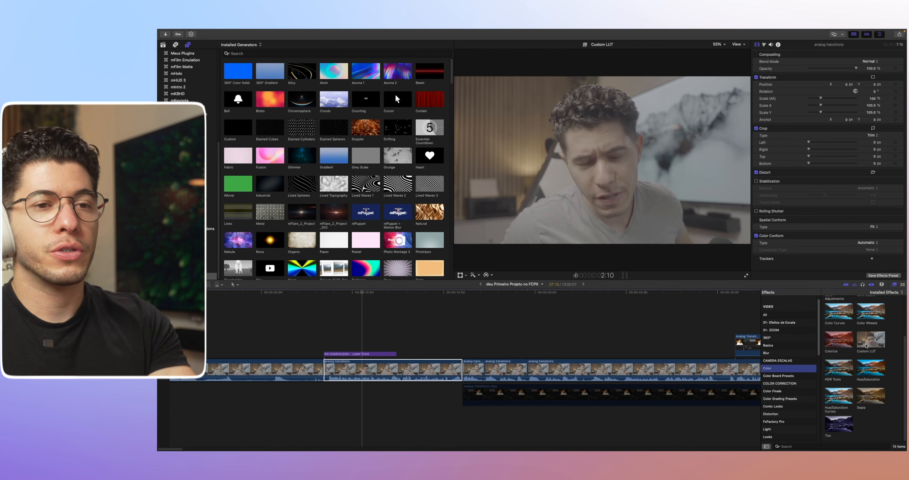
pyautogui.click(775, 375)
pyautogui.scroll(-1, 774, 396)
pyautogui.click(774, 396)
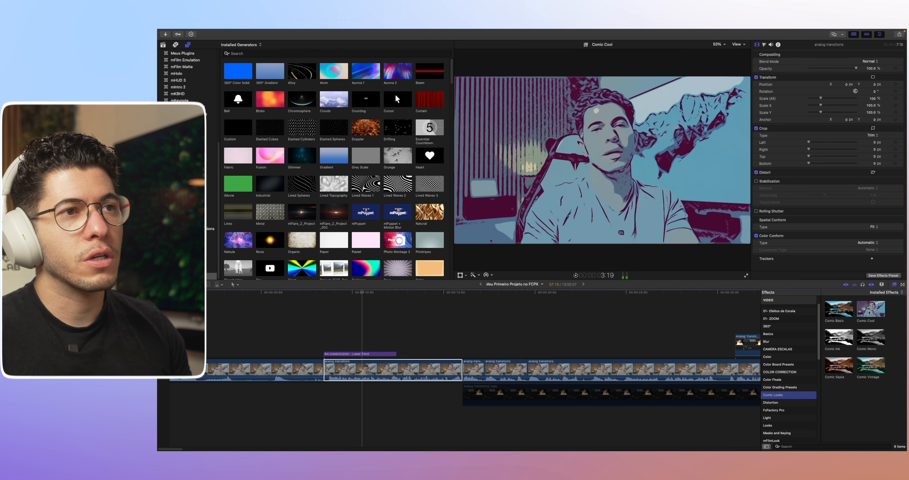
pyautogui.doubleClick(871, 313)
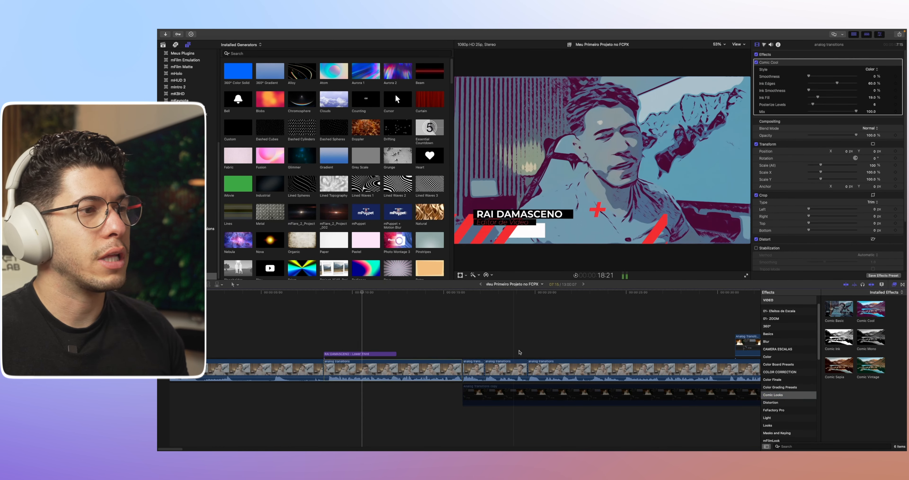
# Step: Add a second Comic Cool effect to the same clip, preview it, and delete the duplicate effect
pyautogui.moveTo(871, 311); pyautogui.dragTo(441, 370)
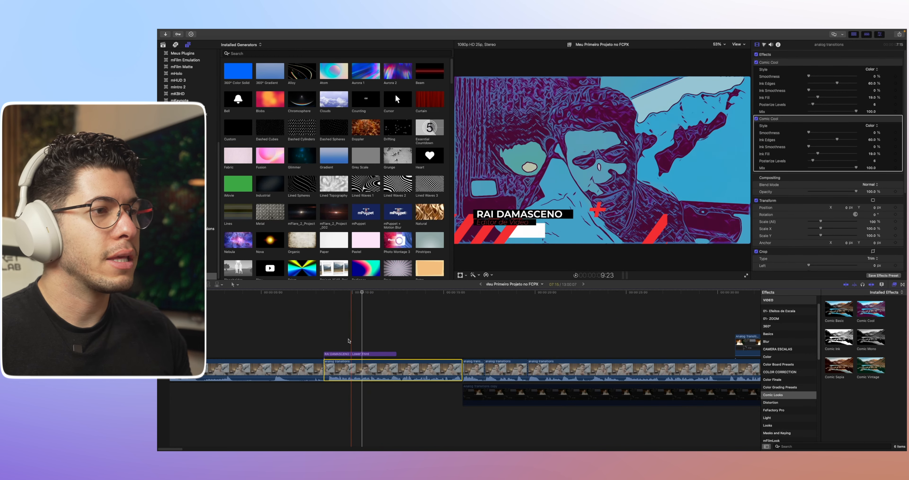
pyautogui.press('space')
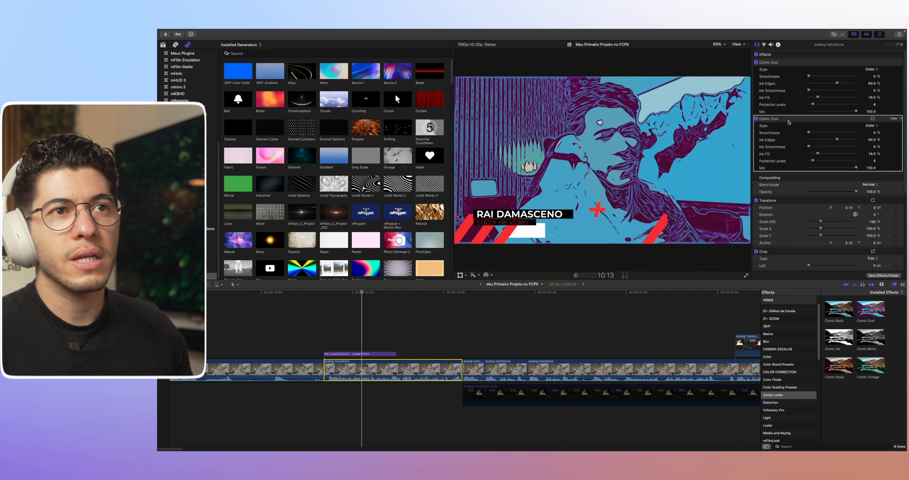
pyautogui.press('Delete')
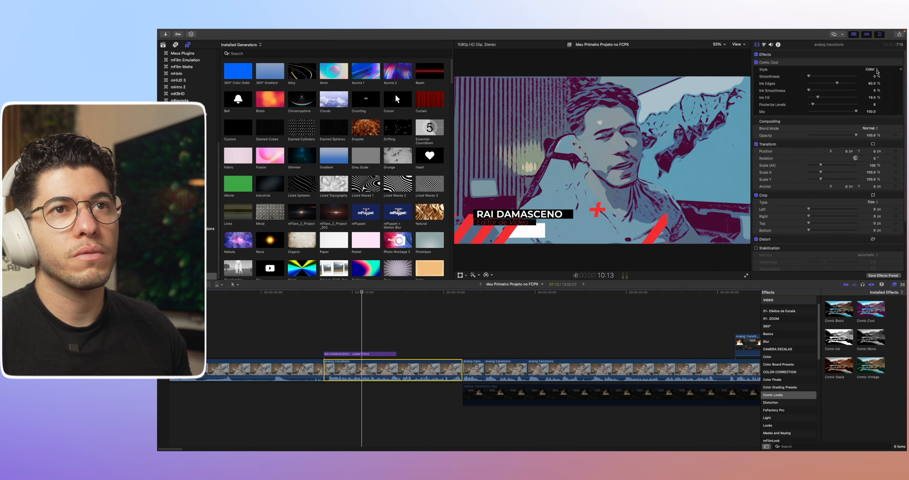
pyautogui.moveTo(813, 77); pyautogui.dragTo(814, 79)
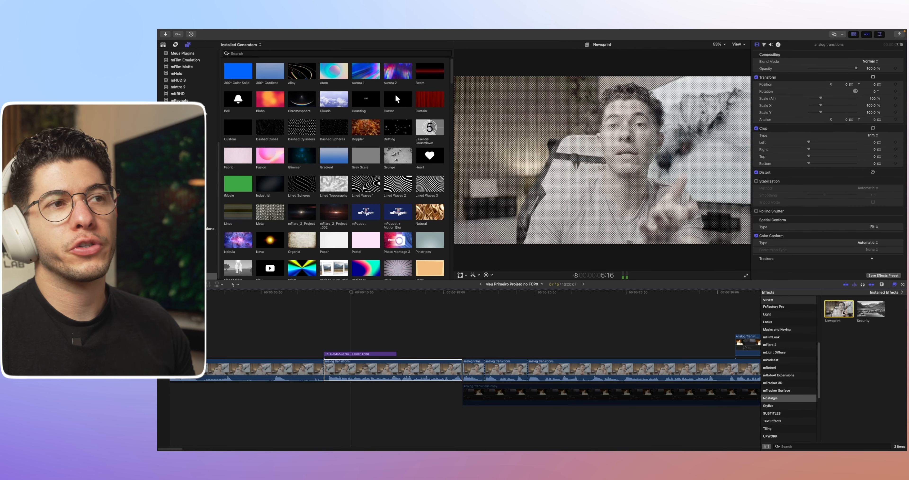
# Step: Try the Newsprint effect from the Nostalgia category on the lower-third title
pyautogui.click(356, 348)
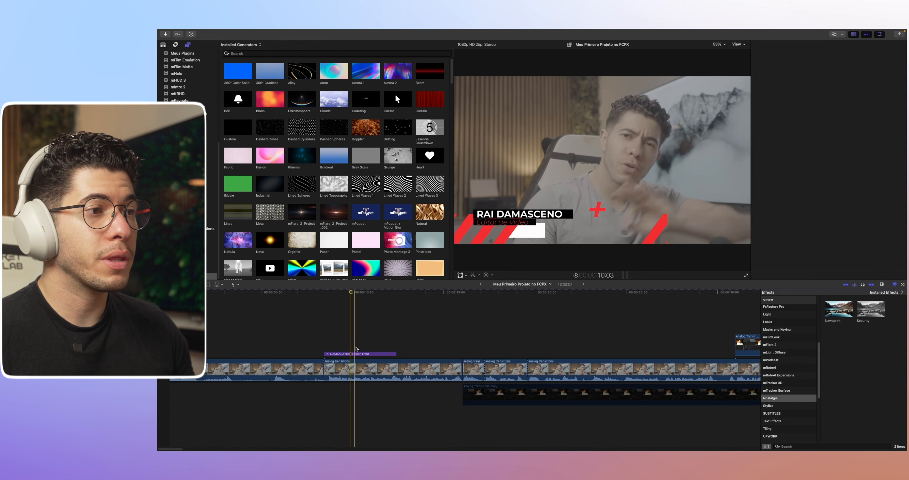
pyautogui.click(356, 353)
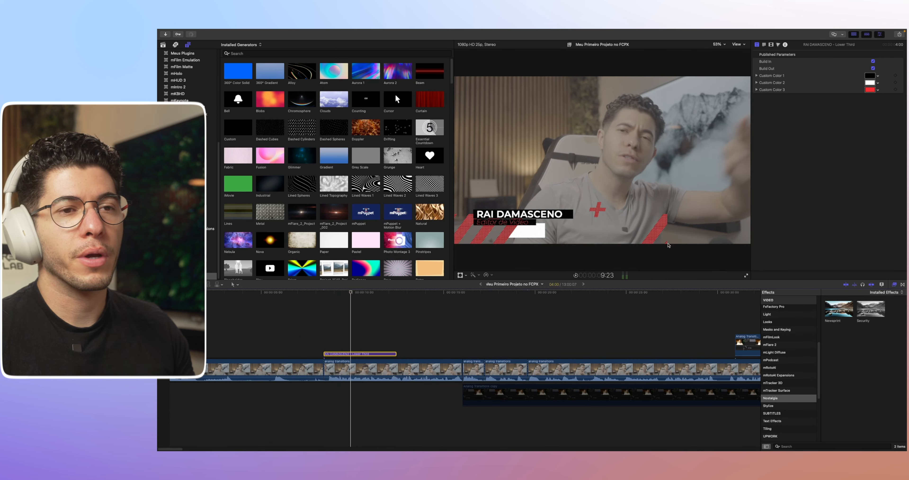
# Step: Select the main clip beneath the lower third and browse the SUBTITLES and Masks and Keying effects
pyautogui.click(385, 369)
pyautogui.scroll(-4, 786, 370)
pyautogui.click(768, 352)
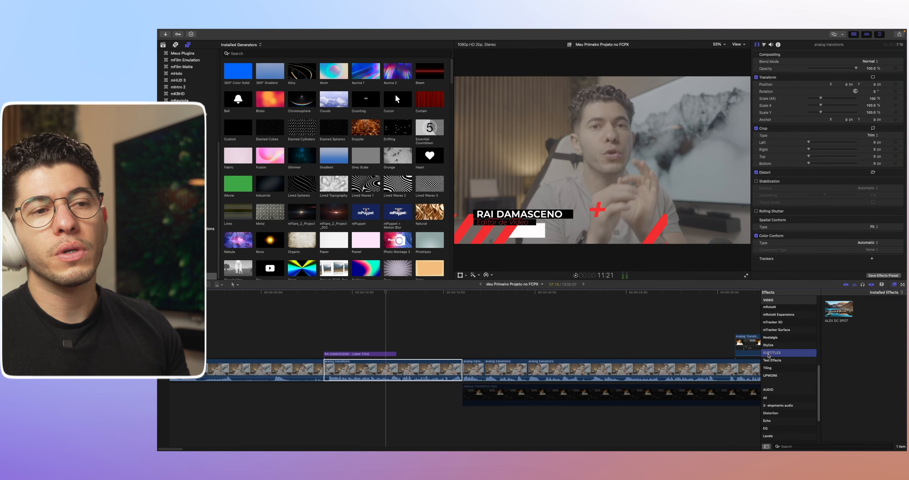
pyautogui.moveTo(821, 381); pyautogui.dragTo(820, 351)
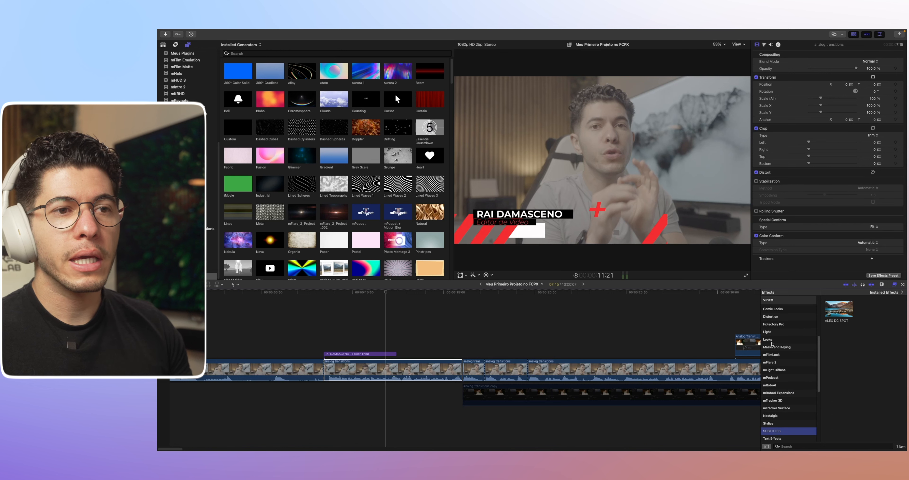
pyautogui.click(772, 347)
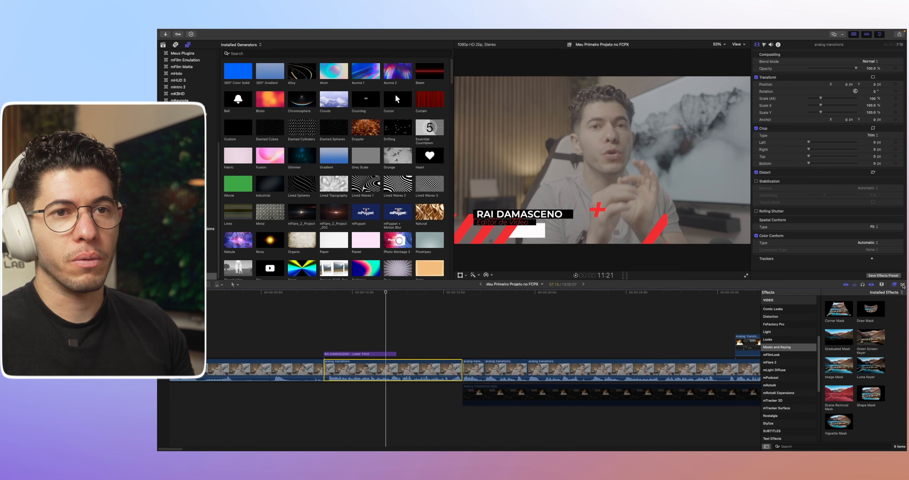
# Step: Try the Expressive dynamic transition at the selected clip's end, then apply it at the later cut near 19 seconds and play it
pyautogui.click(902, 285)
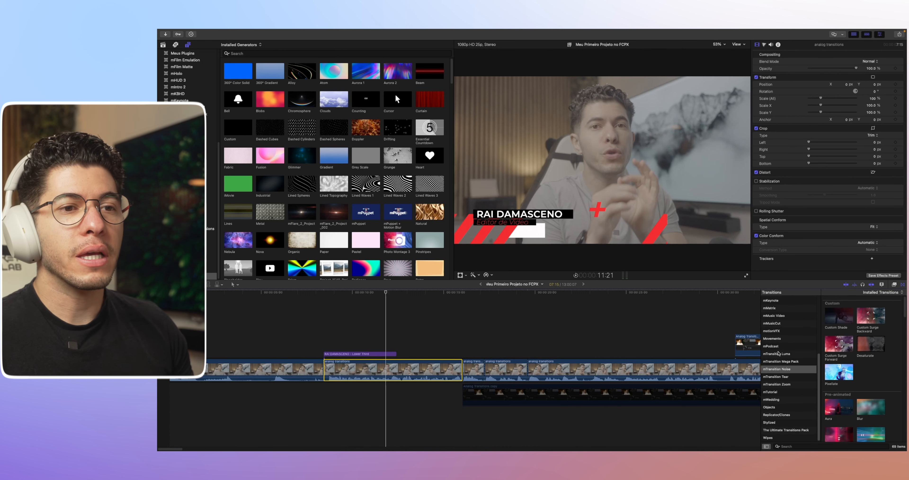
pyautogui.scroll(5, 787, 361)
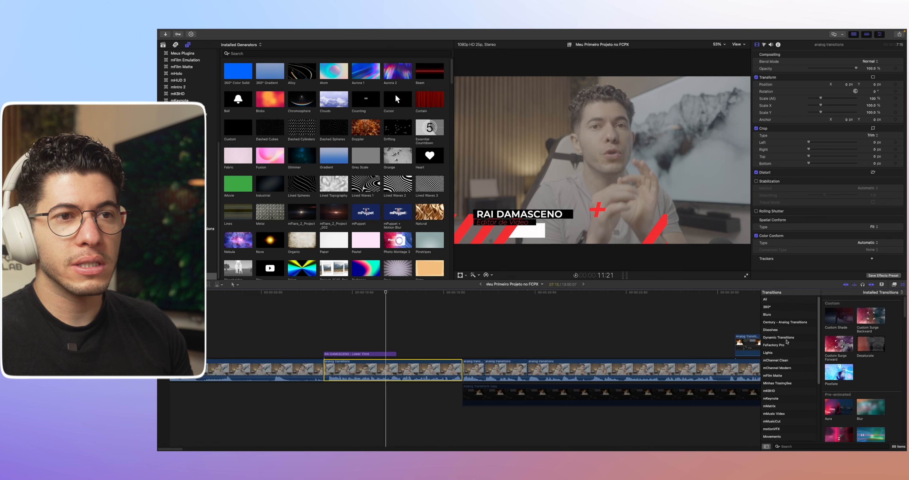
pyautogui.click(785, 337)
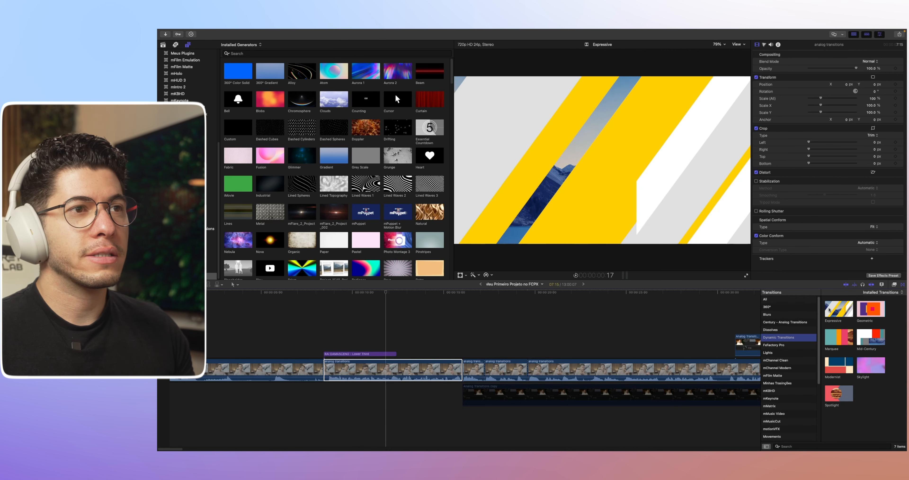
pyautogui.moveTo(840, 310); pyautogui.dragTo(459, 374)
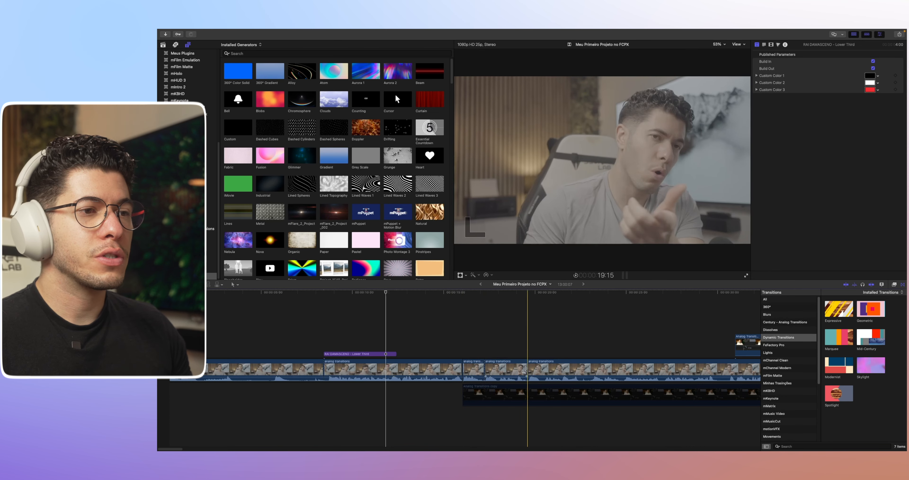
pyautogui.moveTo(846, 309); pyautogui.dragTo(513, 353)
pyautogui.press('space')
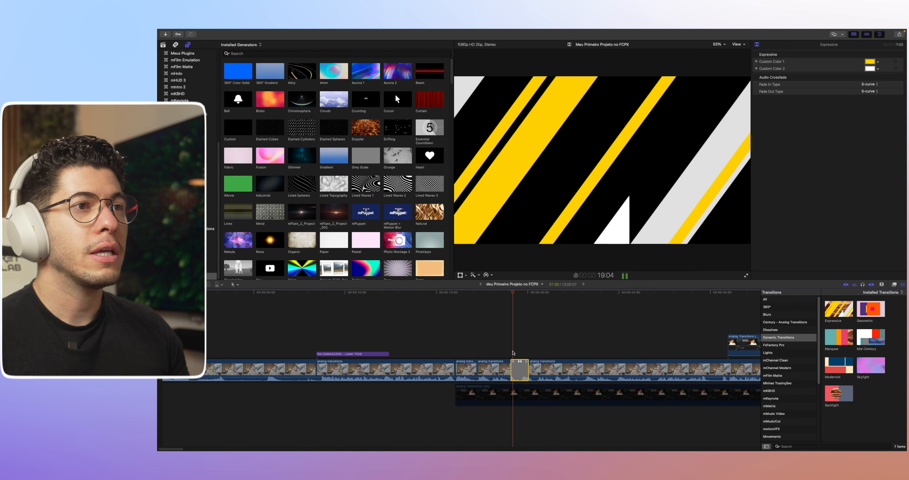
# Step: Play the cut before the Expressive transition, insert the Analog Transitions copy clip into the main storyline right after it, and play the result
pyautogui.click(460, 345)
pyautogui.click(459, 362)
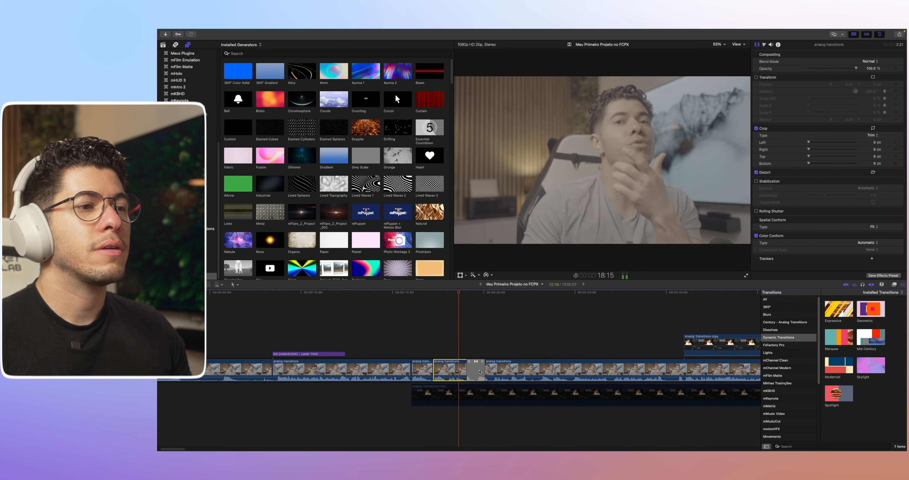
pyautogui.press('space')
pyautogui.moveTo(691, 346); pyautogui.dragTo(421, 360)
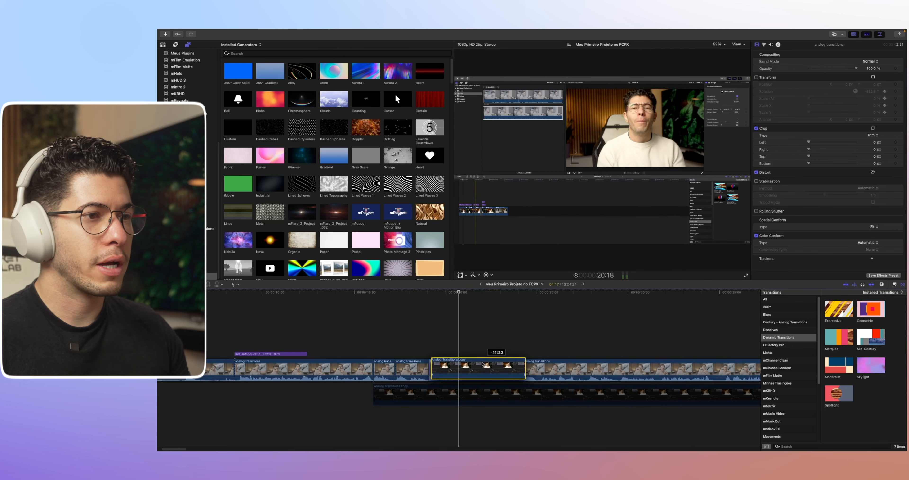
pyautogui.press('space')
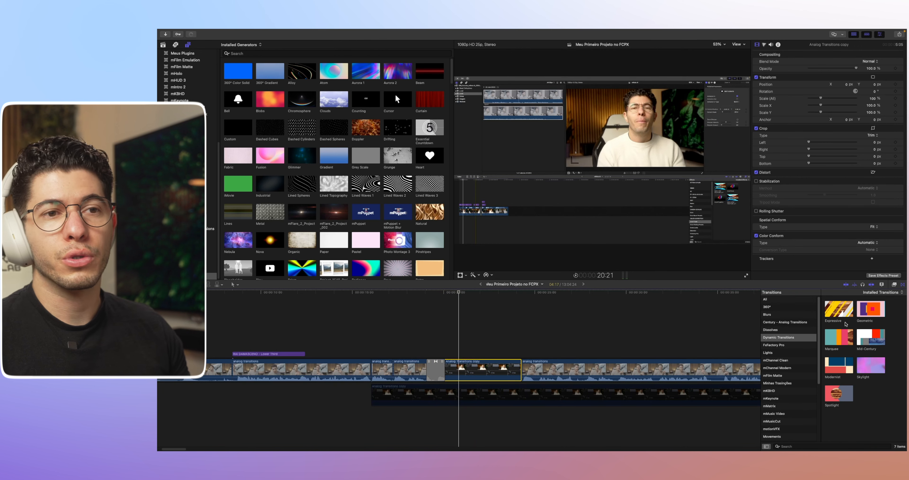
# Step: Replace the transition before the inserted clip with Marquee from Dynamic Transitions, play it, and shorten it
pyautogui.moveTo(843, 340); pyautogui.dragTo(432, 369)
pyautogui.press('space')
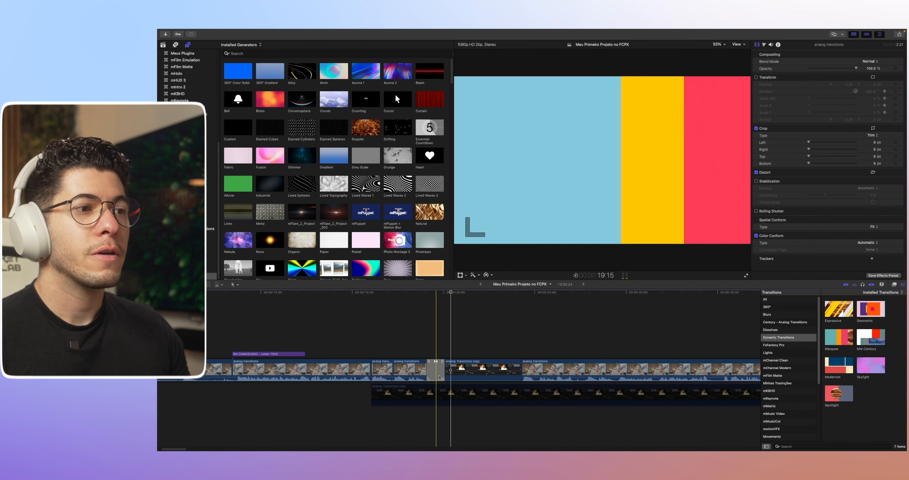
pyautogui.moveTo(427, 370)
pyautogui.mouseDown()
pyautogui.moveTo(408, 371)
pyautogui.moveTo(432, 371)
pyautogui.mouseUp()
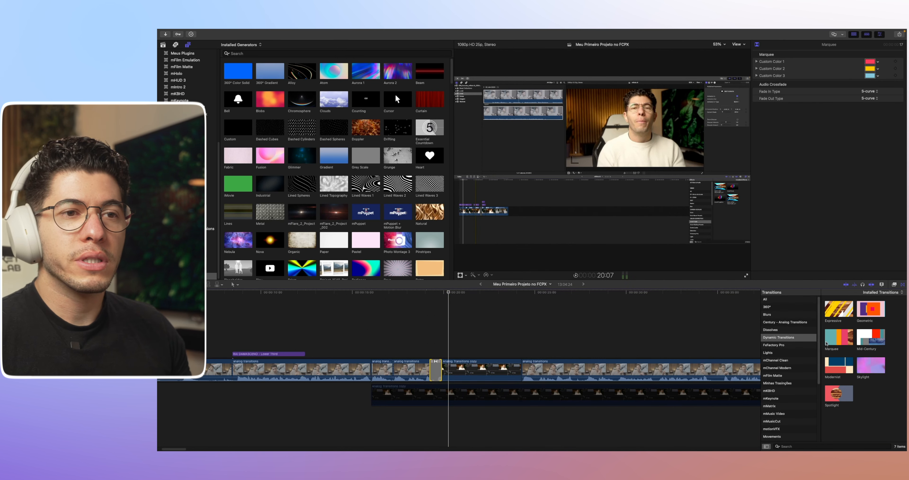
# Step: Replace the Marquee transition with Cross Dissolve from Dissolves, then replace that with Divide, playing each one
pyautogui.click(773, 330)
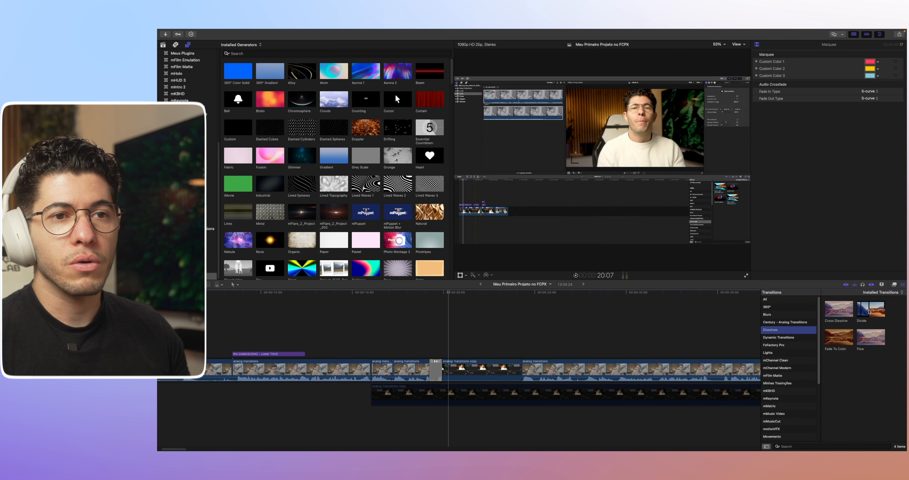
pyautogui.moveTo(841, 310); pyautogui.dragTo(434, 372)
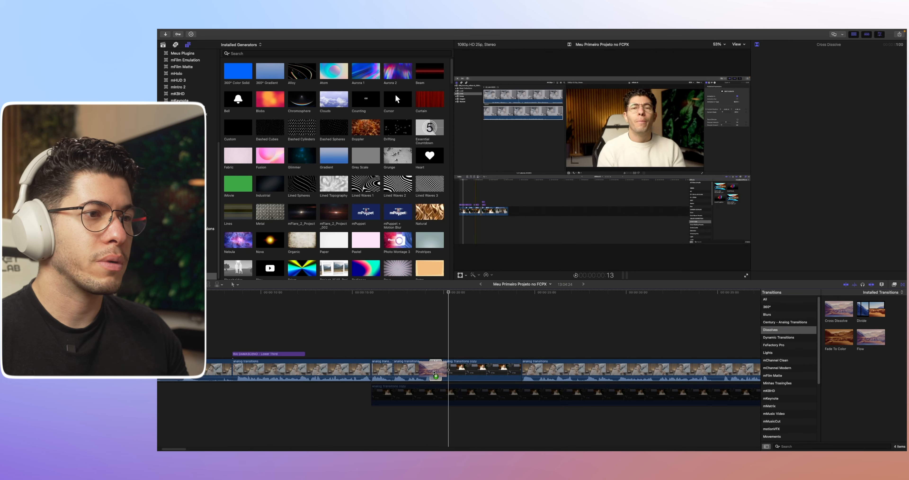
pyautogui.press('space')
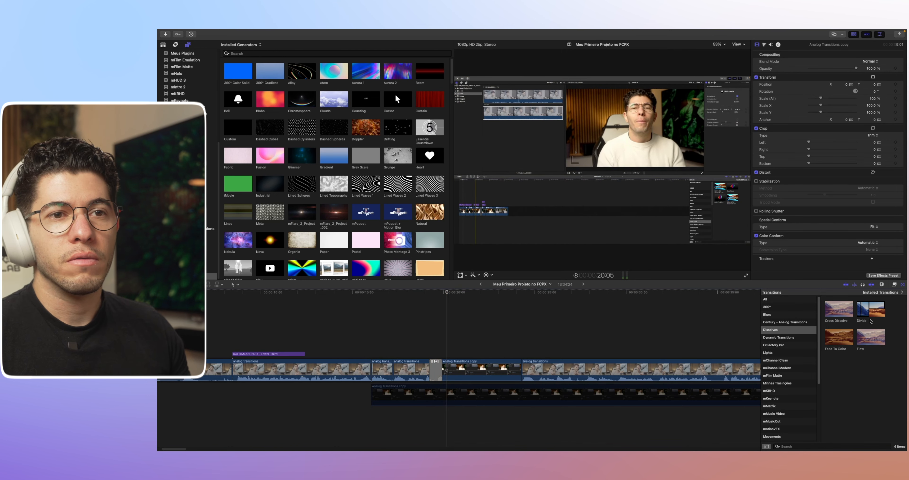
pyautogui.moveTo(870, 319); pyautogui.dragTo(434, 369)
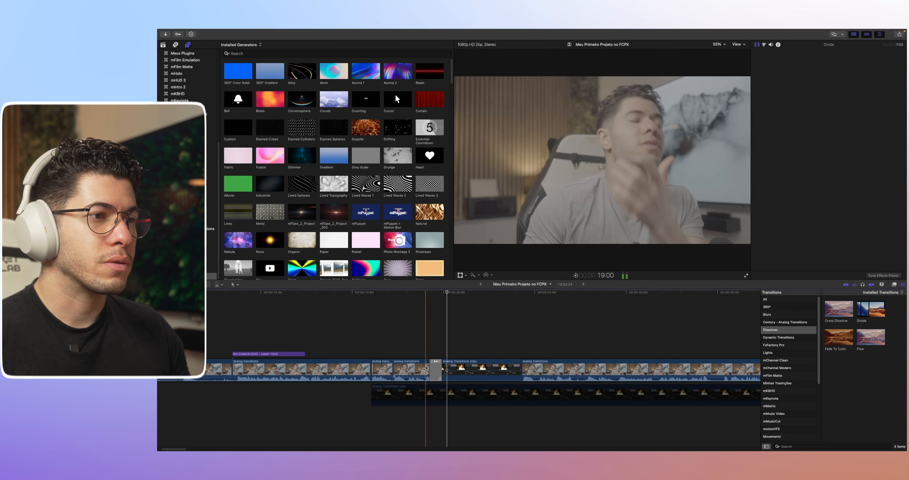
pyautogui.press('space')
pyautogui.press('space')
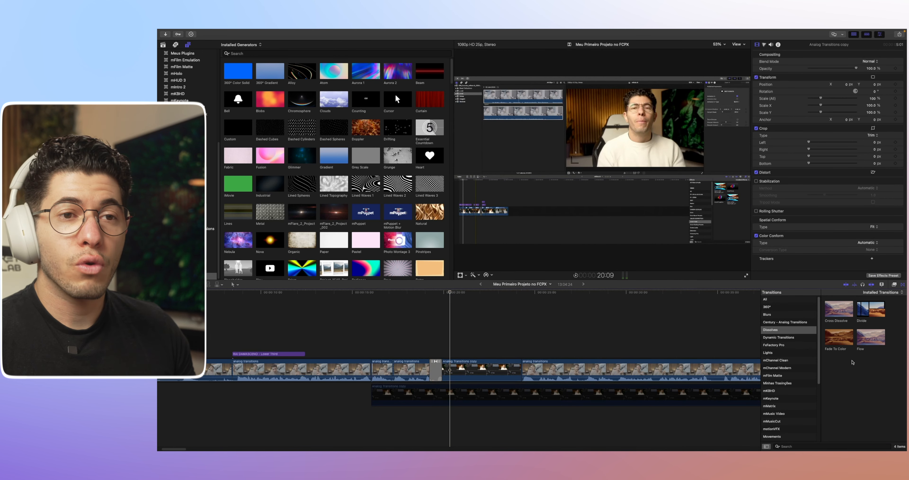
# Step: Preview the Cross Dissolve and Geometric transitions, and browse the mChannel Clean category
pyautogui.click(839, 315)
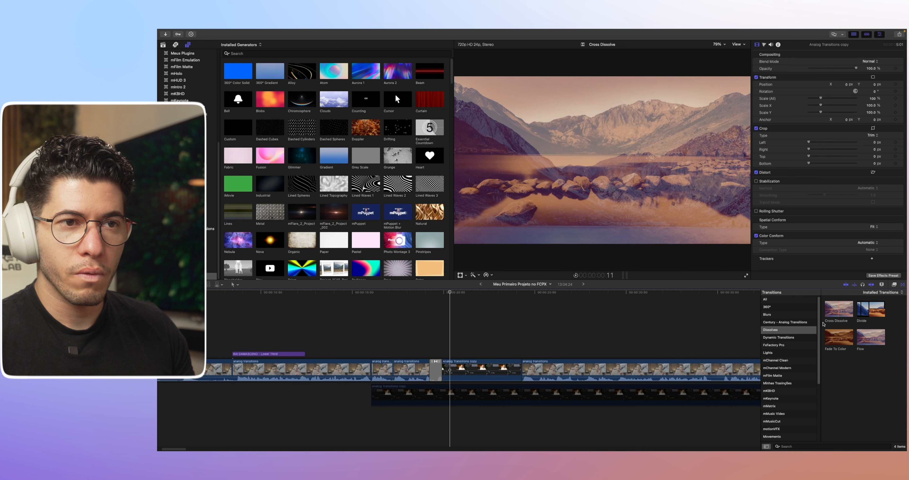
pyautogui.click(778, 337)
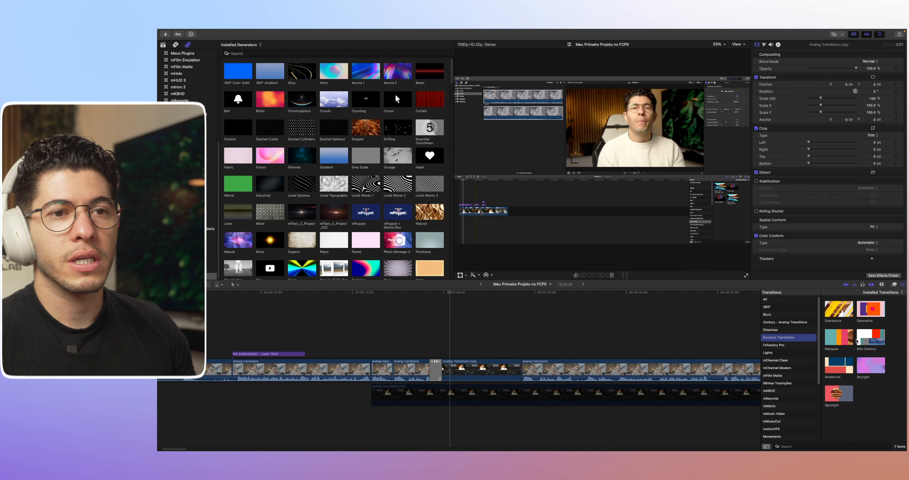
pyautogui.click(865, 309)
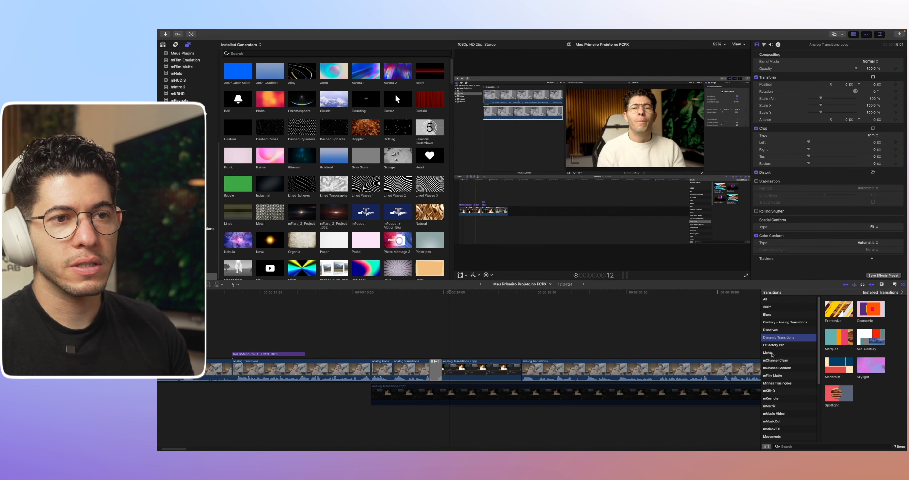
pyautogui.click(799, 360)
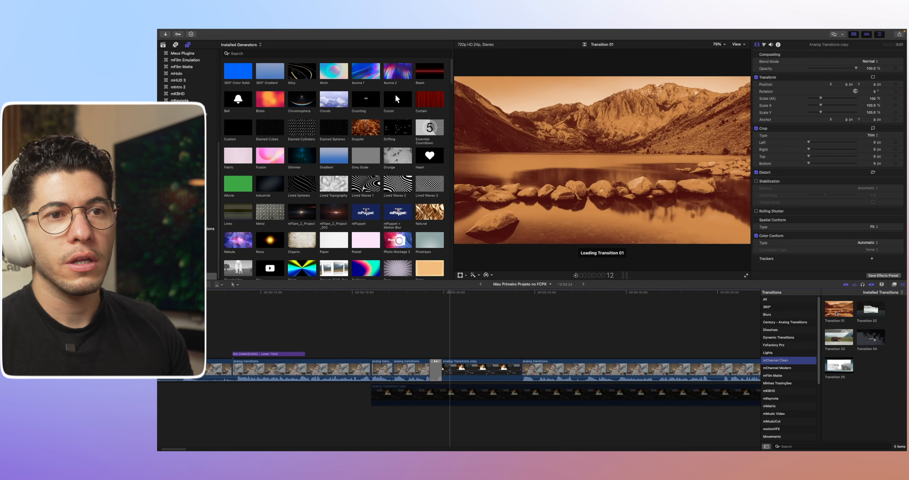
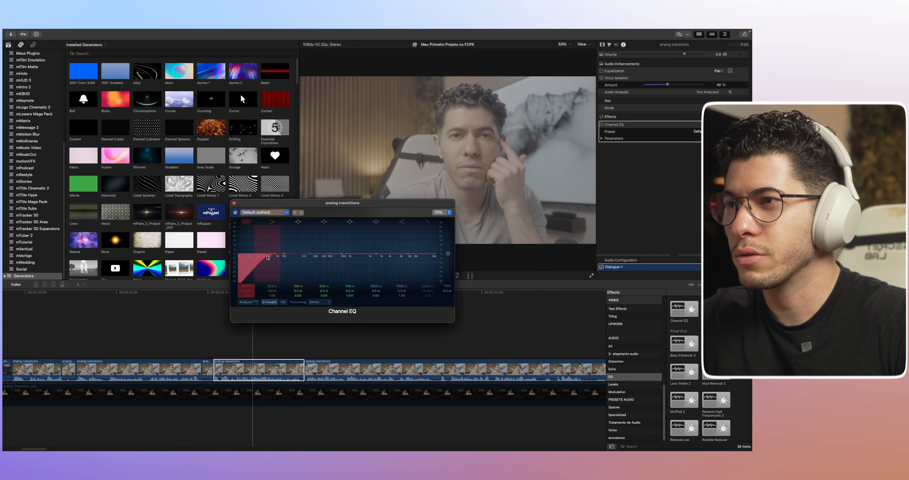
# Step: Select the clip starting near 35 seconds, move the Channel EQ window off the timeline, and play the clip in a loop from its start
pyautogui.click(214, 339)
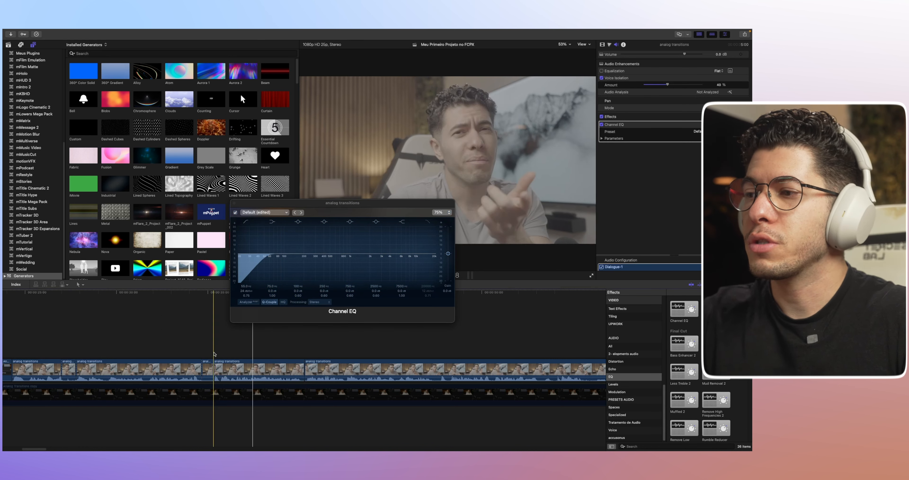
pyautogui.click(226, 369)
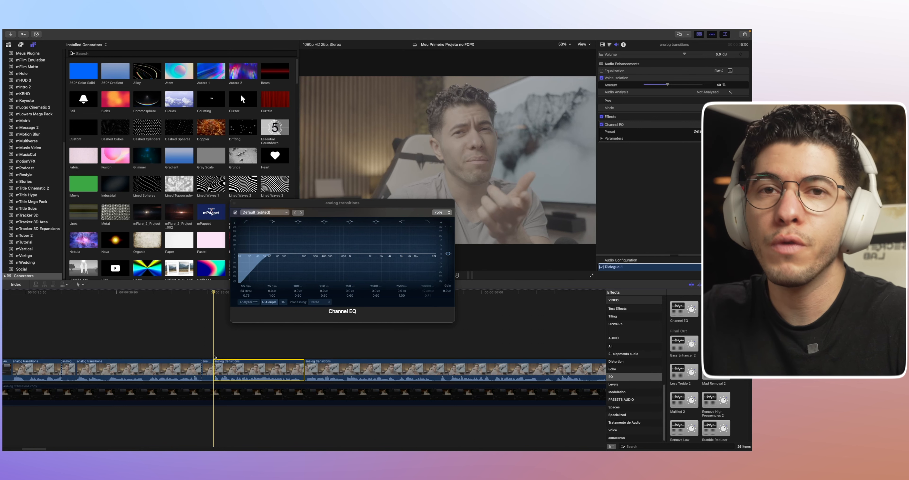
pyautogui.moveTo(308, 205); pyautogui.dragTo(231, 130)
pyautogui.press('ctrl')
pyautogui.press('l')
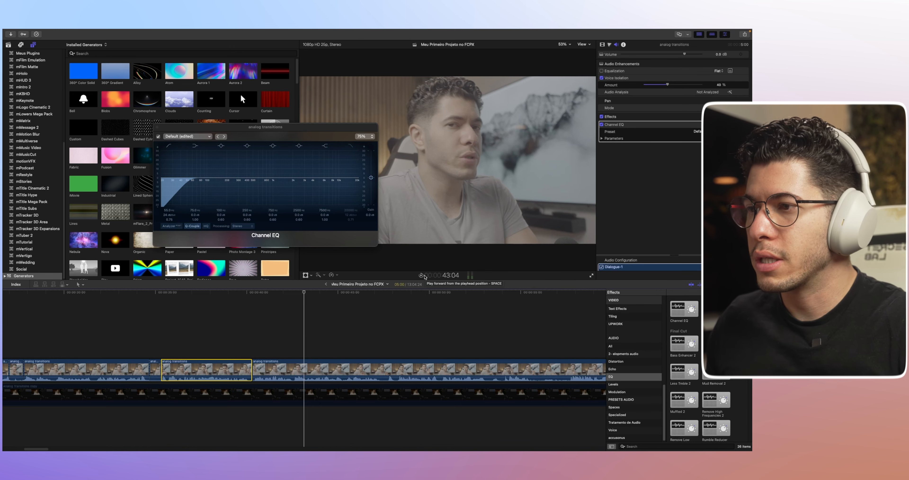
pyautogui.click(162, 350)
pyautogui.click(178, 368)
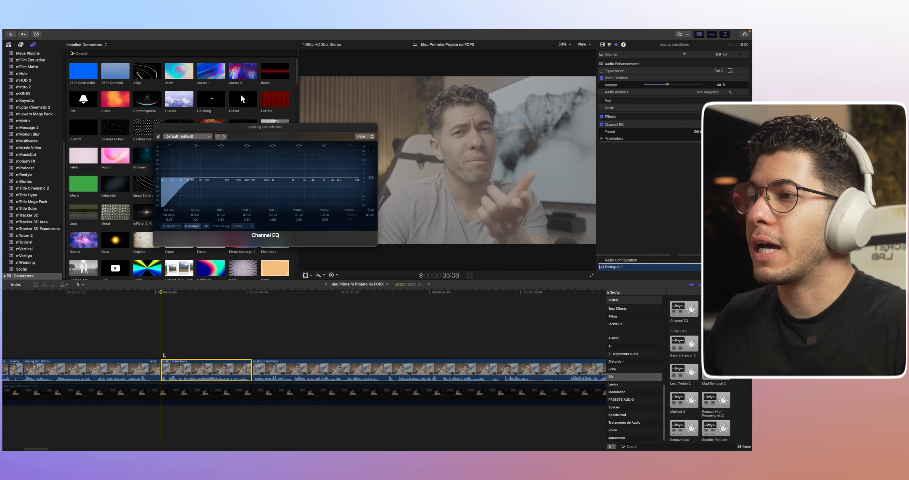
pyautogui.press('space')
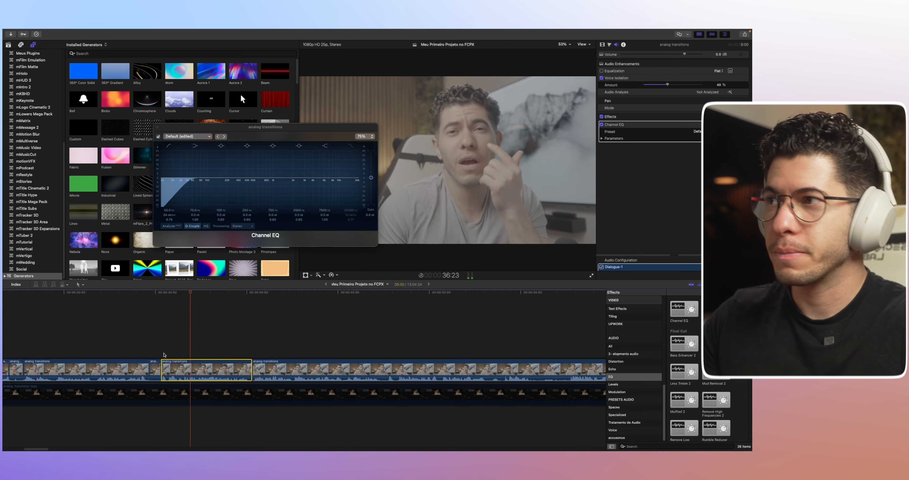
# Step: Lower the Channel EQ window, sweep a narrow boost on the third band during playback, and set a narrow cut there near 238 Hz
pyautogui.moveTo(233, 130); pyautogui.dragTo(245, 236)
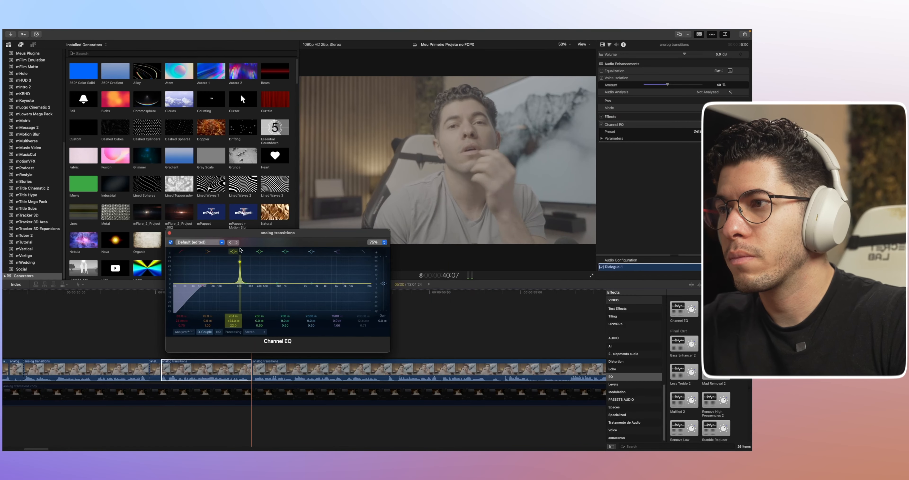
pyautogui.moveTo(257, 246); pyautogui.dragTo(255, 245)
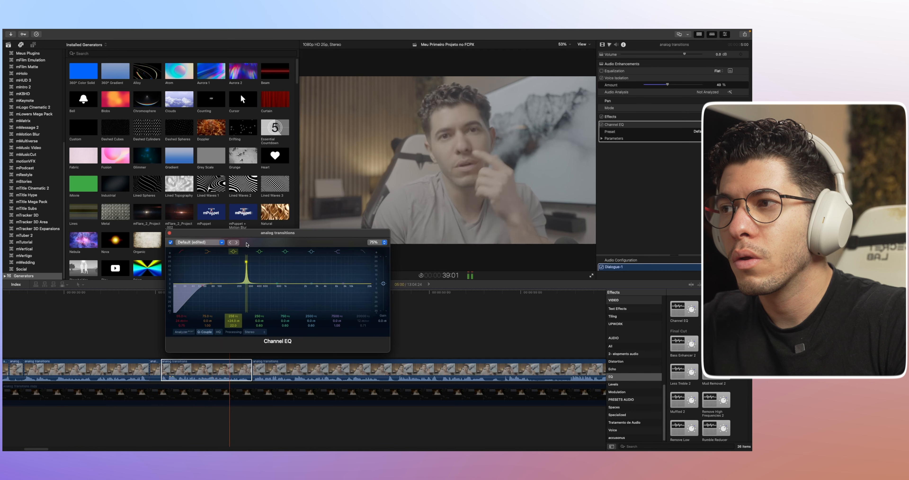
pyautogui.moveTo(227, 243); pyautogui.dragTo(225, 243)
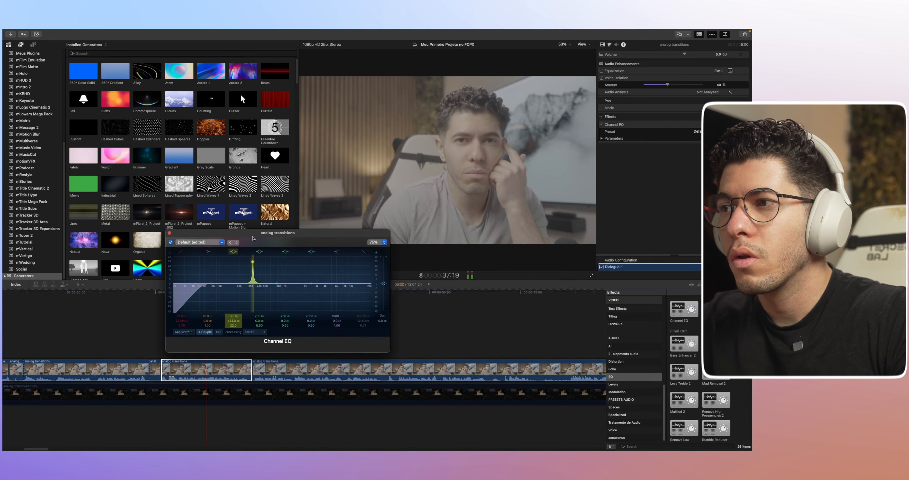
pyautogui.moveTo(248, 238); pyautogui.dragTo(246, 238)
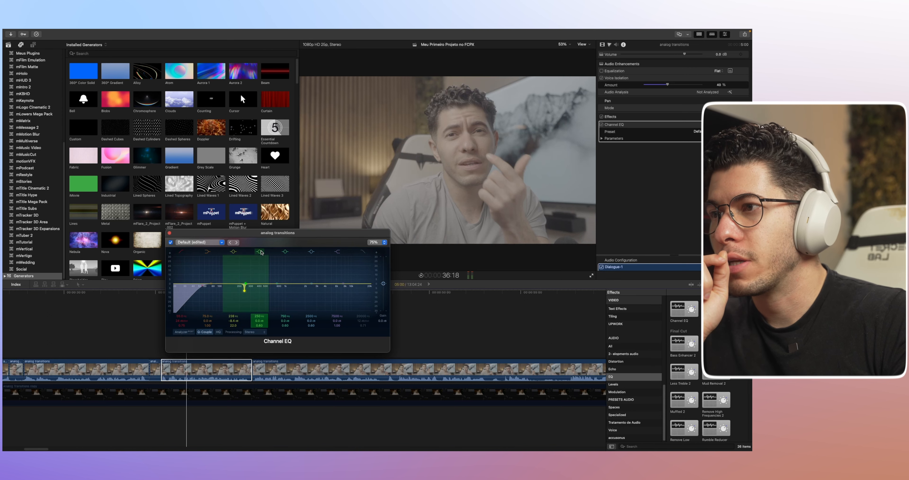
# Step: Sweep the fourth, fifth and sixth EQ bands during playback and set narrow cuts of about 8 dB between 800 Hz and 3 kHz
pyautogui.click(260, 251)
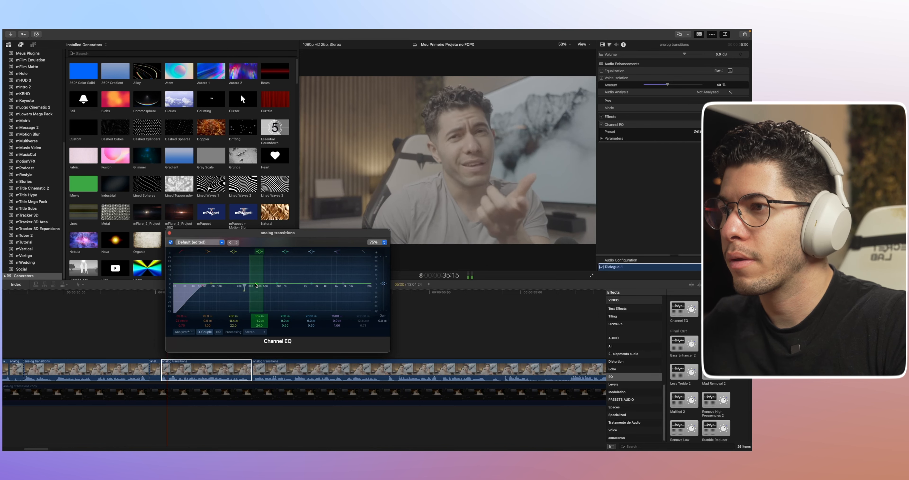
pyautogui.moveTo(256, 285); pyautogui.dragTo(271, 238)
pyautogui.moveTo(272, 285); pyautogui.dragTo(277, 248)
pyautogui.moveTo(282, 282); pyautogui.dragTo(302, 242)
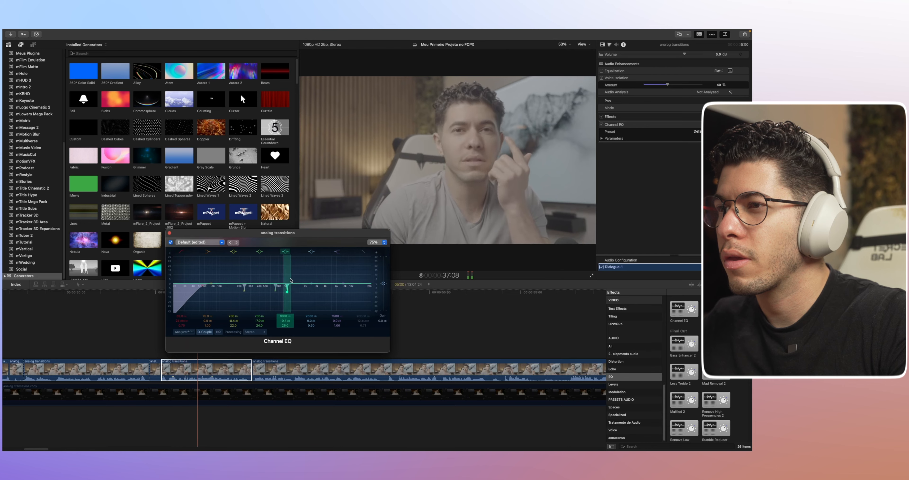
pyautogui.moveTo(333, 277); pyautogui.dragTo(313, 279)
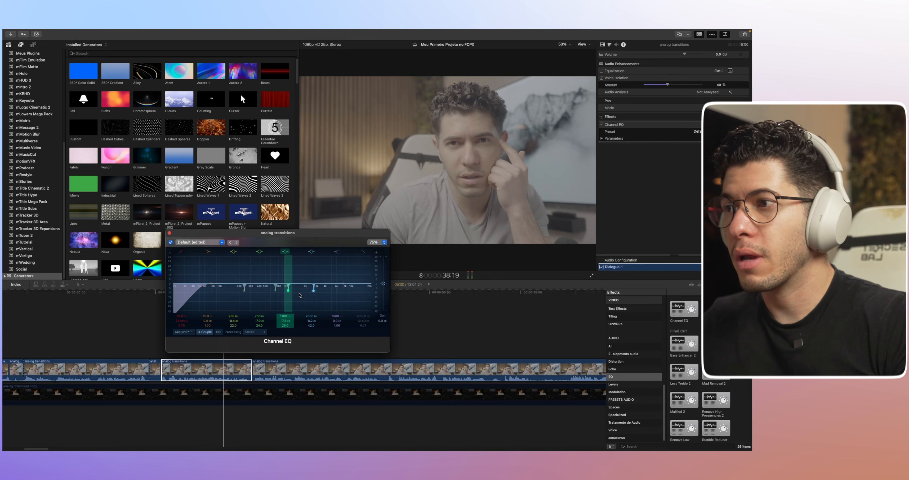
# Step: Boost the low shelf in the second EQ band by about 2.8 dB near 190 Hz while playing the clip from its start
pyautogui.moveTo(211, 284); pyautogui.dragTo(228, 280)
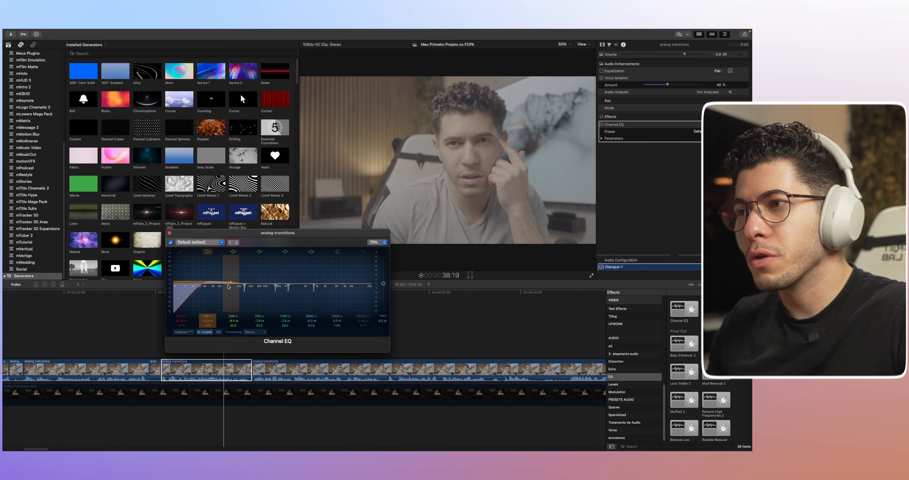
pyautogui.moveTo(231, 283)
pyautogui.mouseDown()
pyautogui.moveTo(252, 281)
pyautogui.moveTo(220, 280)
pyautogui.mouseUp()
pyautogui.click(166, 370)
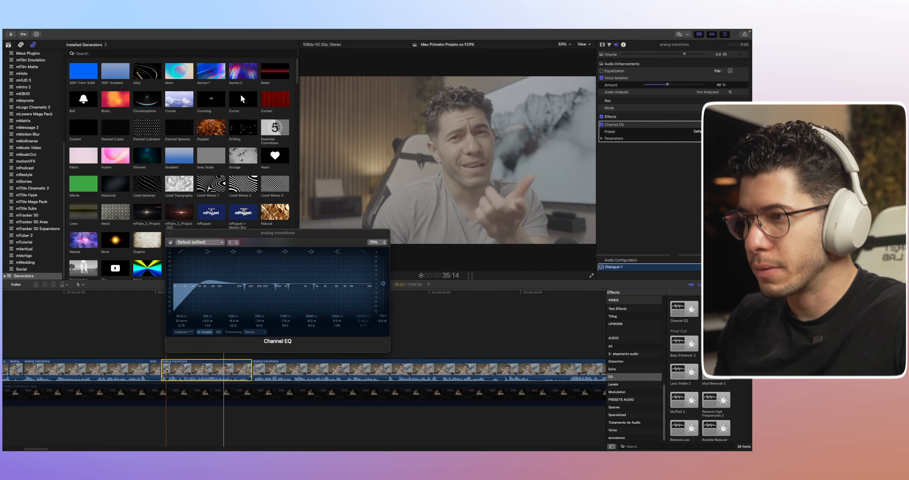
pyautogui.press('space')
pyautogui.moveTo(221, 280); pyautogui.dragTo(239, 283)
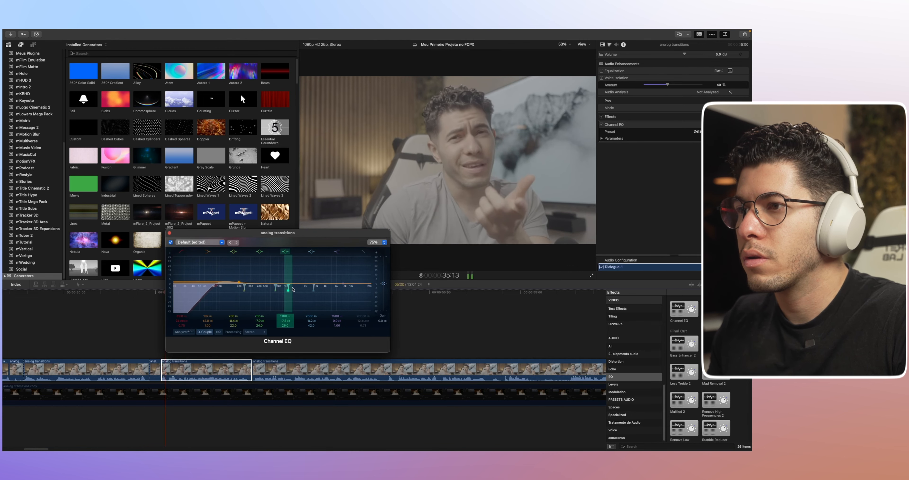
# Step: Adjust the high shelf in the seventh EQ band to a slight boost and enable a high cut in the eighth band during playback
pyautogui.moveTo(343, 284)
pyautogui.mouseDown()
pyautogui.moveTo(307, 284)
pyautogui.moveTo(328, 286)
pyautogui.mouseUp()
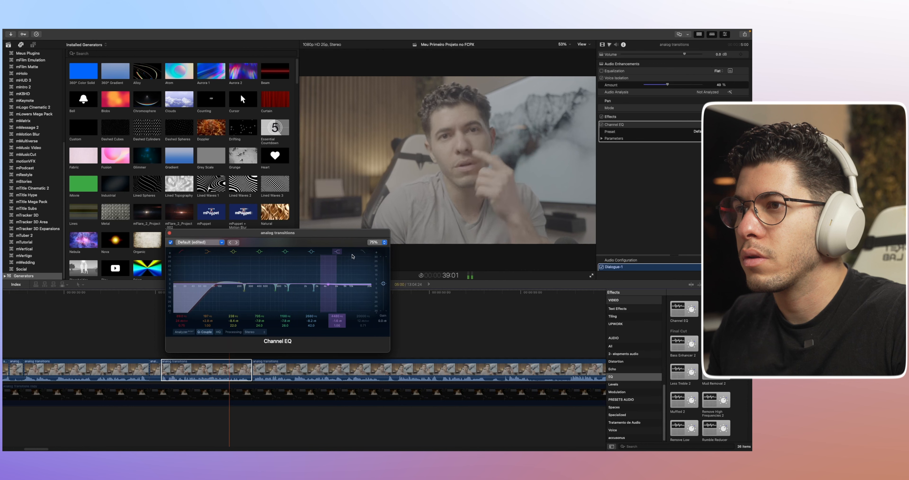
pyautogui.moveTo(329, 285)
pyautogui.mouseDown()
pyautogui.moveTo(294, 278)
pyautogui.moveTo(333, 281)
pyautogui.mouseUp()
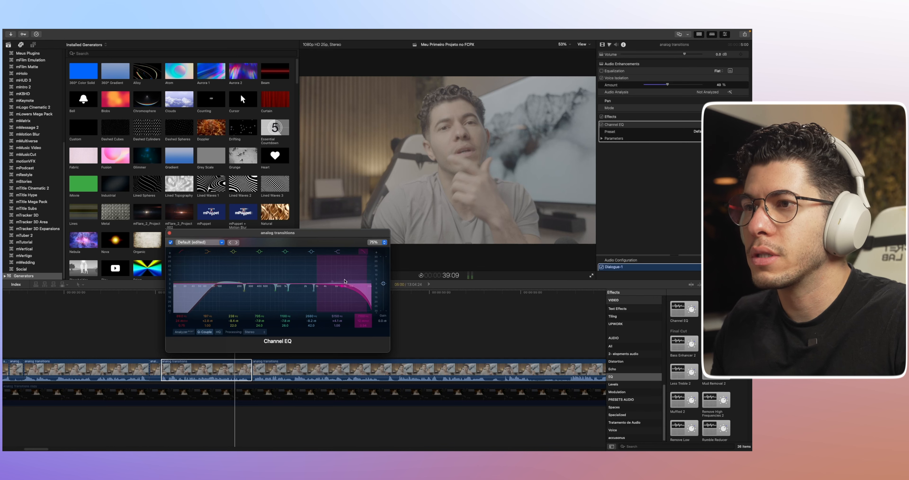
pyautogui.press('/')
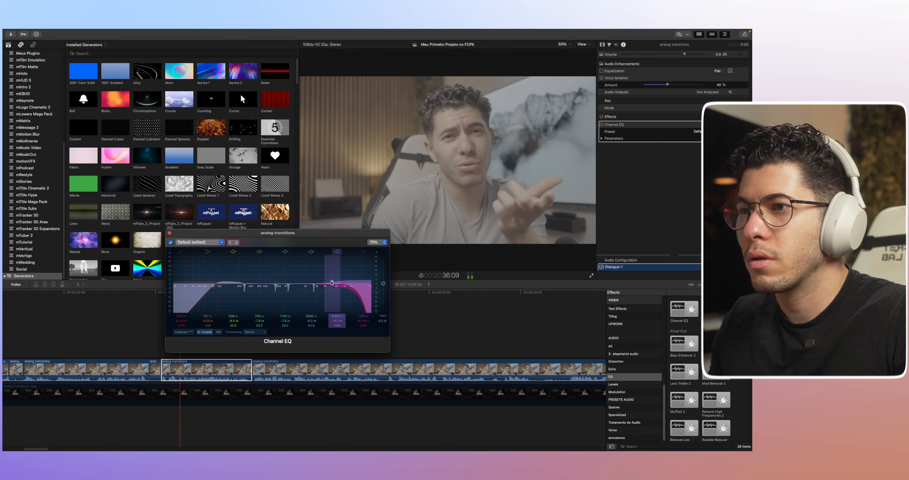
pyautogui.moveTo(331, 282); pyautogui.dragTo(319, 280)
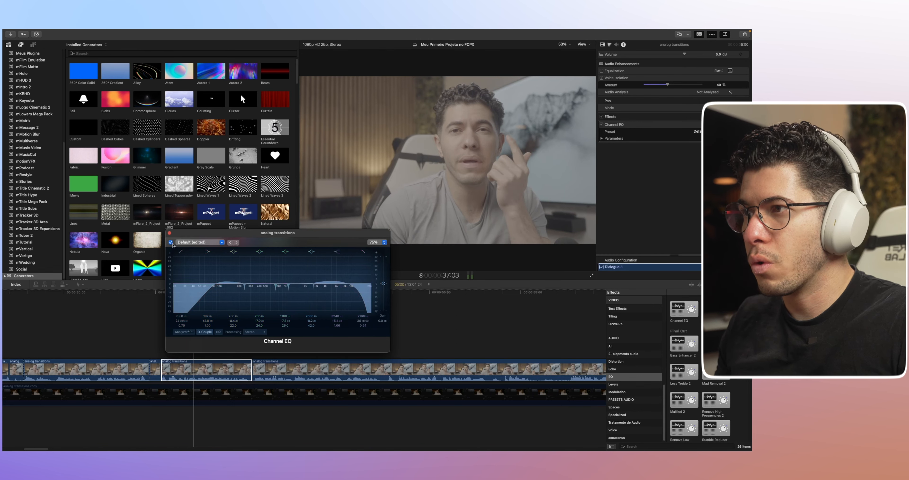
# Step: Play the selected clip with the Channel EQ bypassed and enabled to compare the sound
pyautogui.press('/')
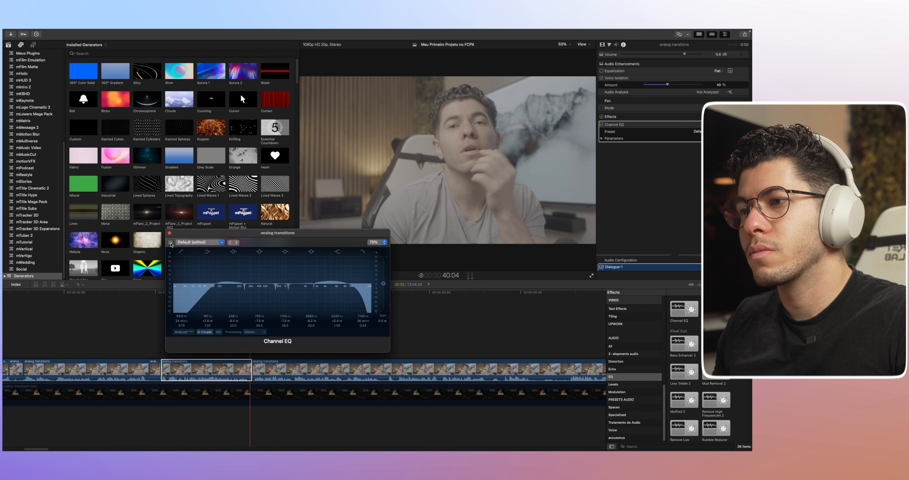
pyautogui.click(170, 242)
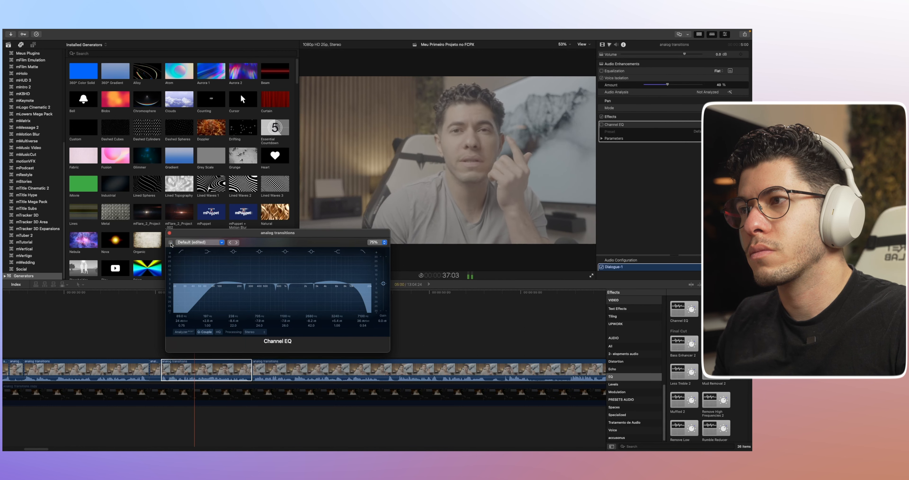
pyautogui.click(171, 243)
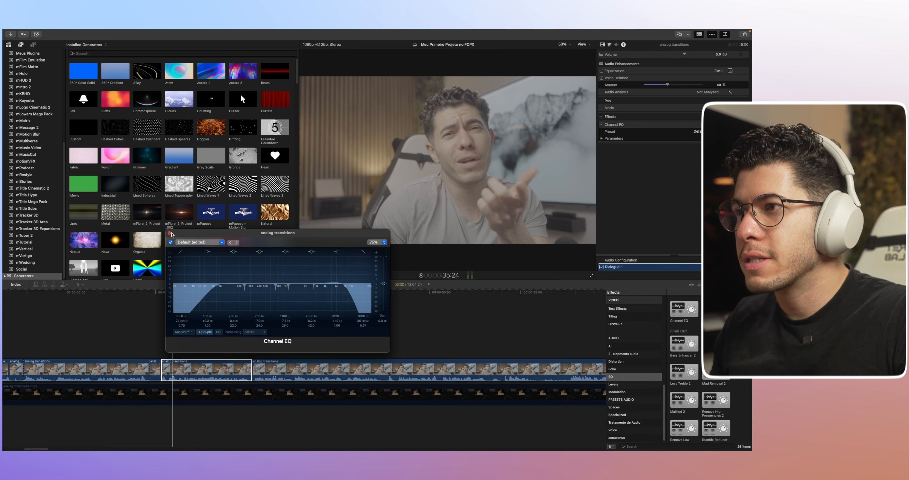
# Step: Close the Channel EQ window and apply the Compressor effect from the Levels category to the selected dialogue clip
pyautogui.click(170, 234)
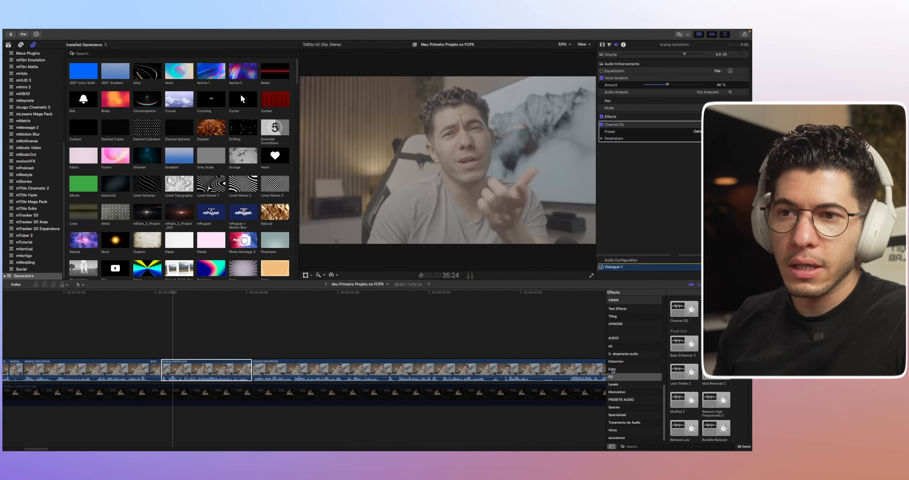
pyautogui.click(614, 384)
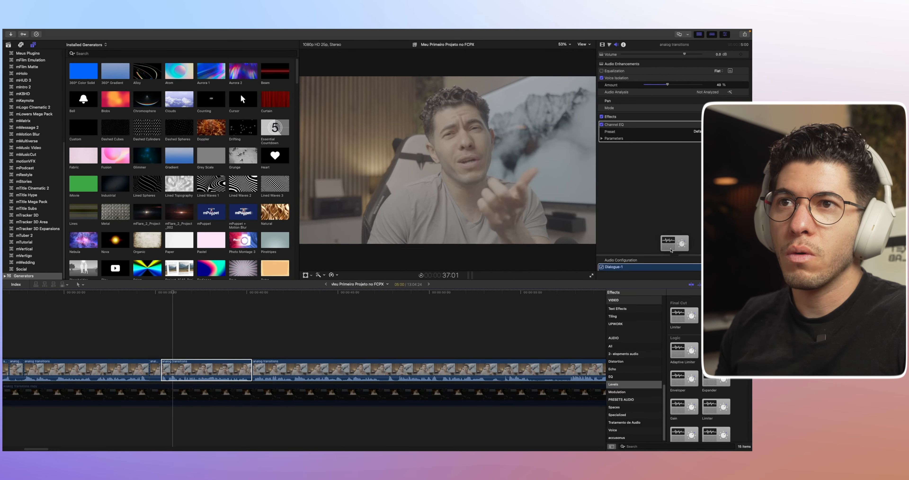
pyautogui.click(207, 372)
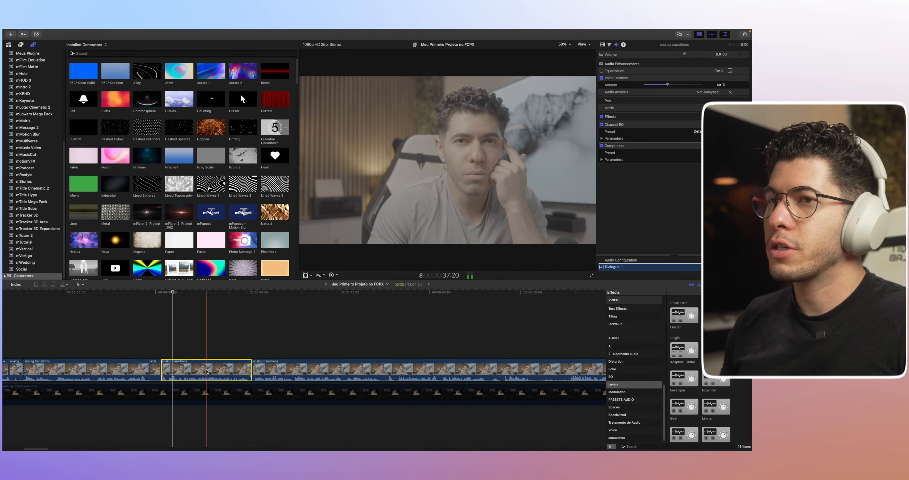
# Step: Listen to the clip from its start and compare its sound with the Compressor bypassed and enabled
pyautogui.click(159, 331)
pyautogui.press('c')
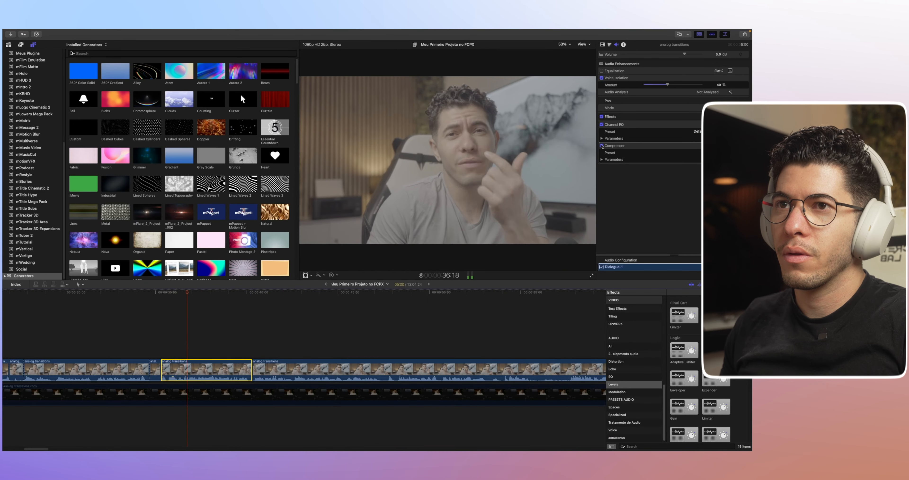
pyautogui.click(602, 145)
pyautogui.click(602, 146)
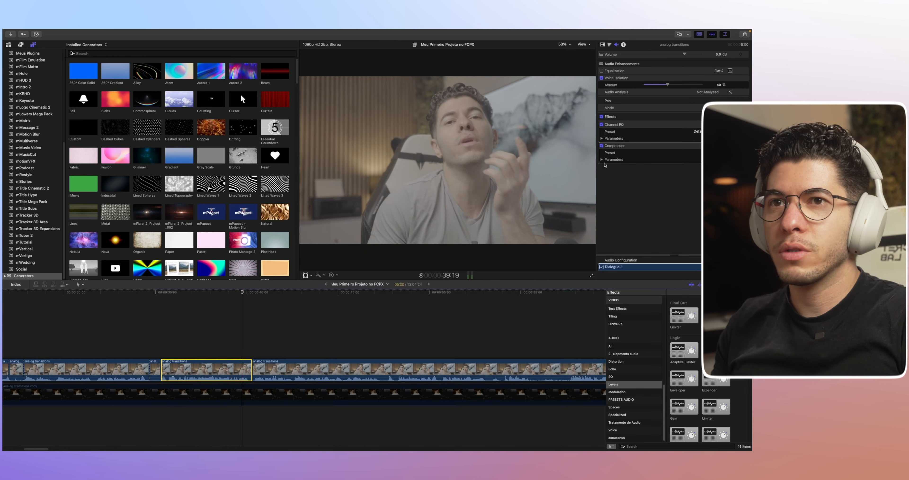
# Step: Open the Compressor's controls, move the window clear of the timeline and play the clip from its start
pyautogui.click(730, 153)
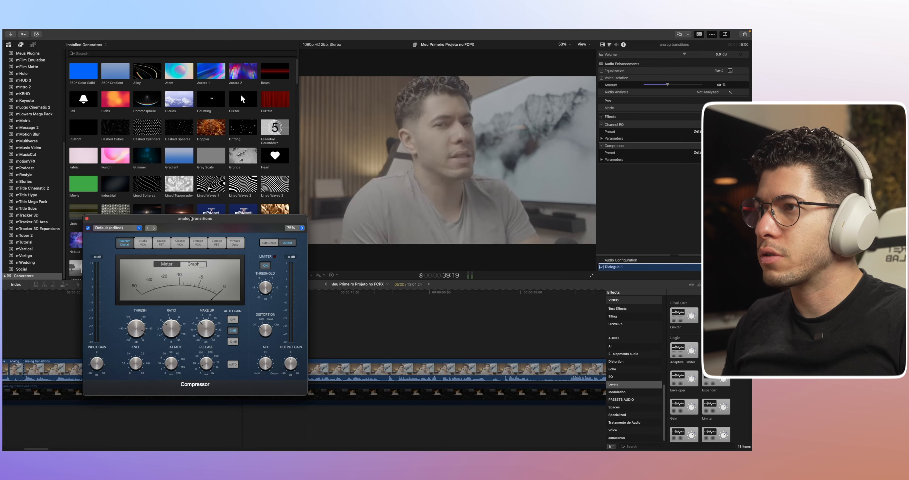
pyautogui.moveTo(212, 218); pyautogui.dragTo(240, 95)
pyautogui.click(161, 343)
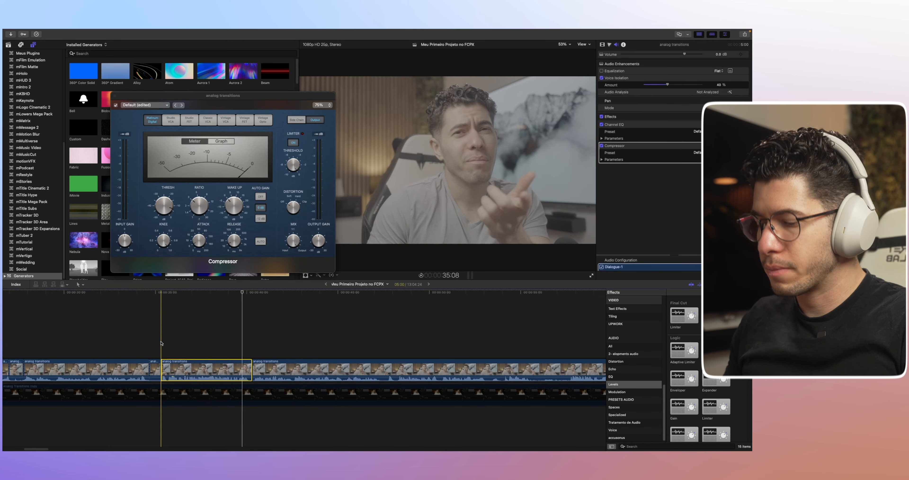
pyautogui.press('space')
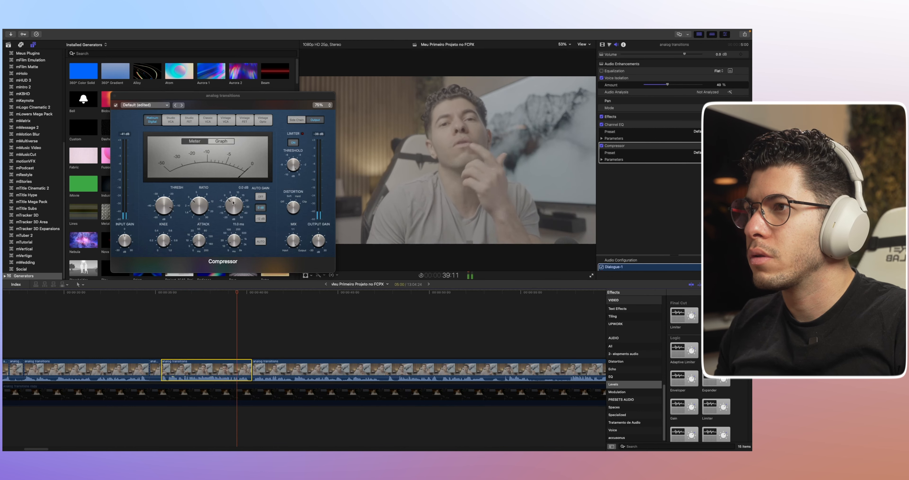
# Step: Try the Compressor's -12 dB auto gain, restore it to 0 dB, and lower the limiter threshold slightly
pyautogui.click(261, 218)
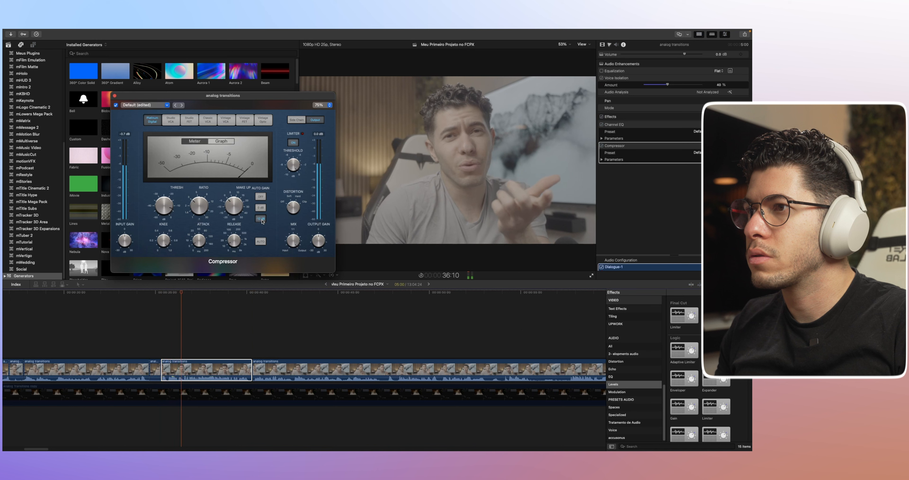
pyautogui.click(260, 207)
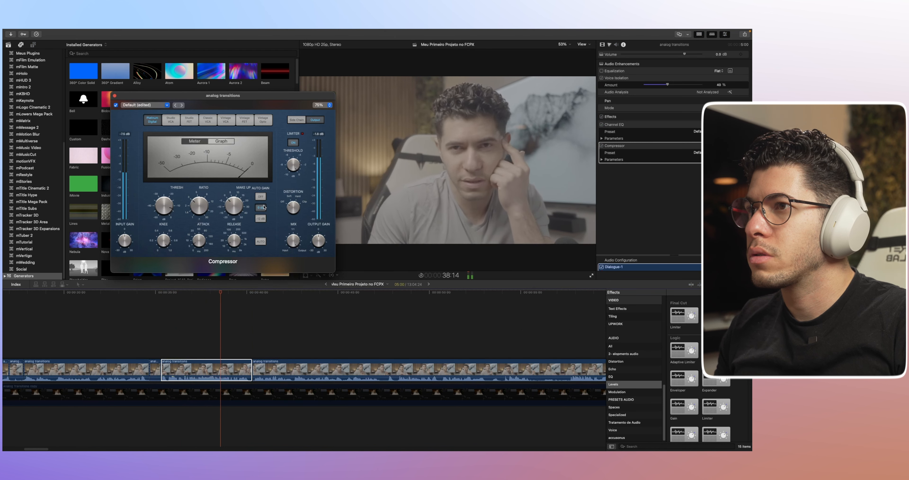
pyautogui.moveTo(291, 165); pyautogui.dragTo(290, 170)
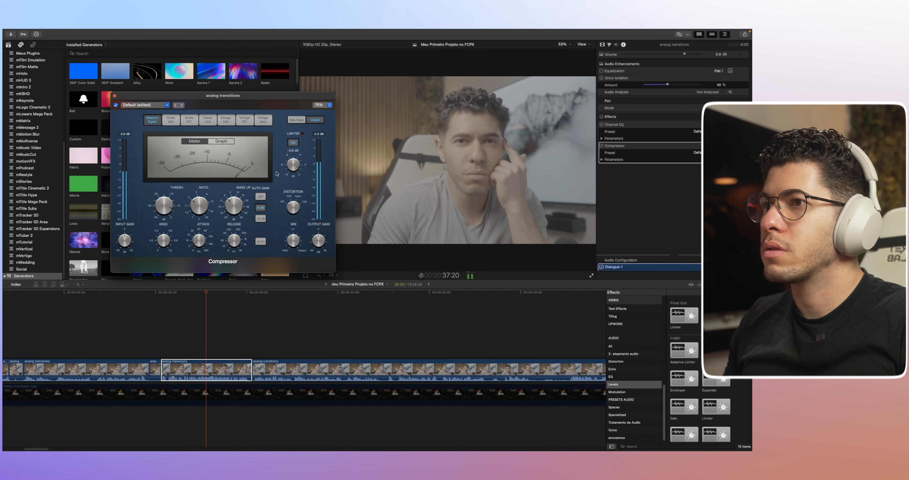
# Step: Compare the clip's sound with the Compressor off and on during playback, leaving it enabled, and close its window
pyautogui.click(116, 105)
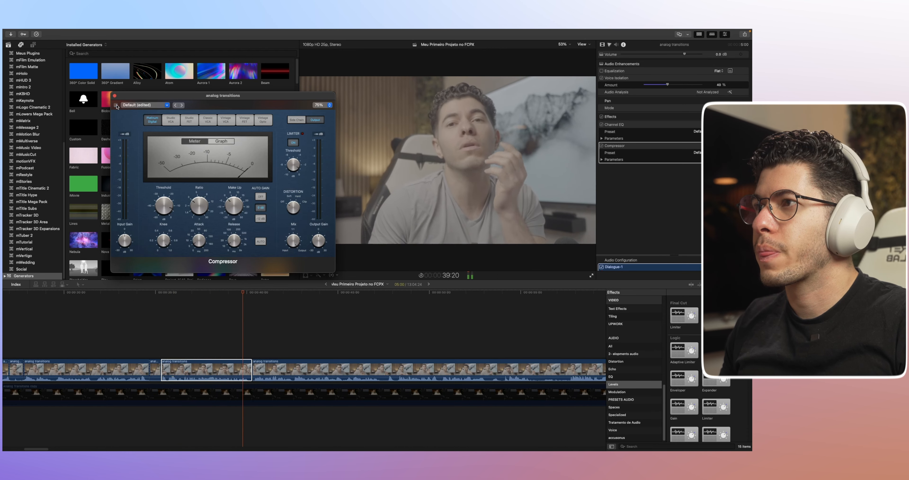
pyautogui.click(115, 105)
pyautogui.click(116, 105)
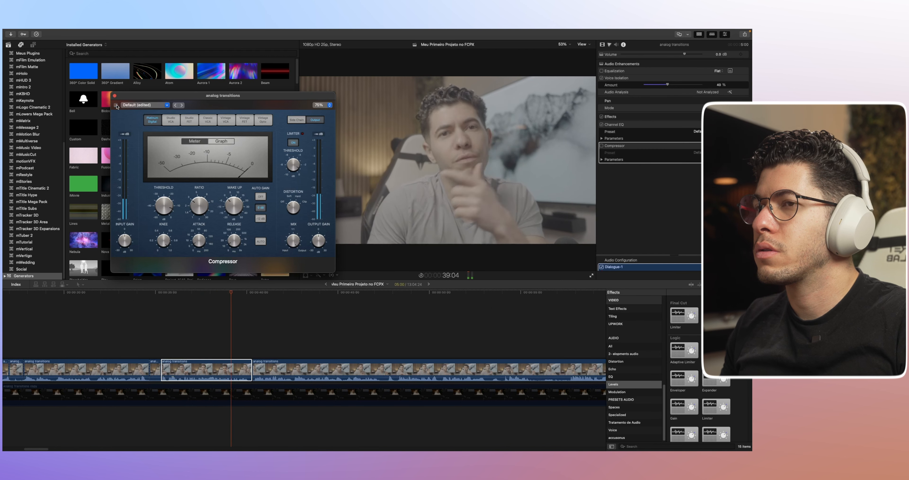
pyautogui.click(116, 105)
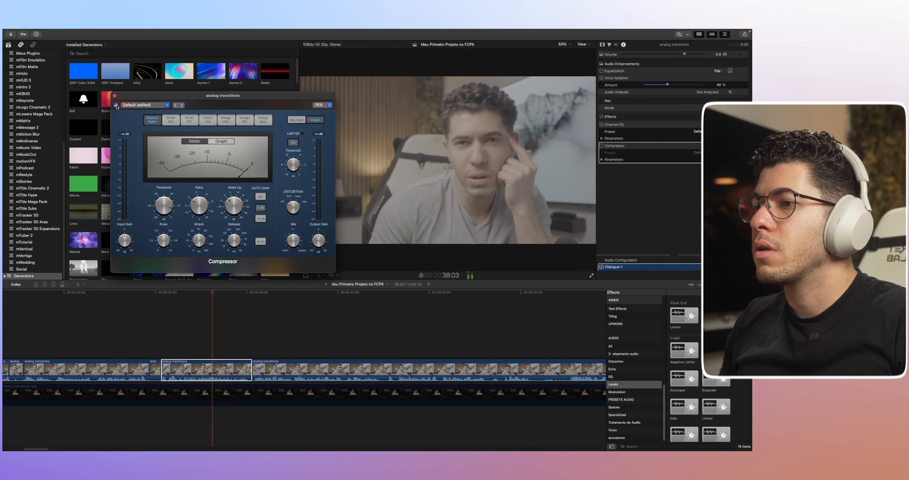
pyautogui.click(114, 95)
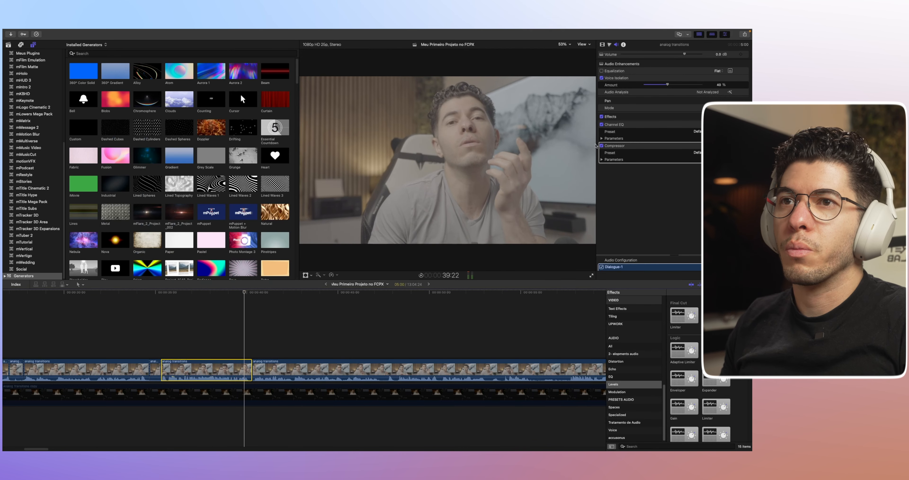
# Step: Adjust the Channel EQ's low-cut filter for a sharper bass roll-off and play the clip from its start
pyautogui.click(730, 131)
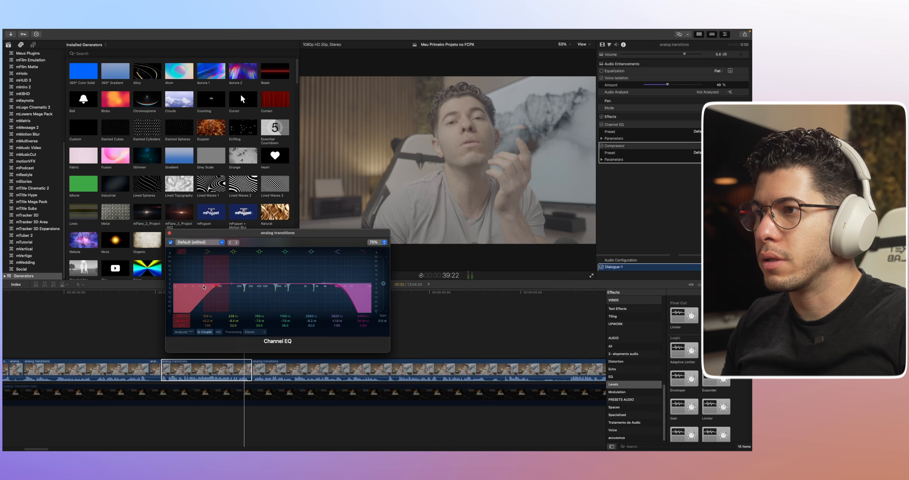
pyautogui.moveTo(215, 286); pyautogui.dragTo(218, 287)
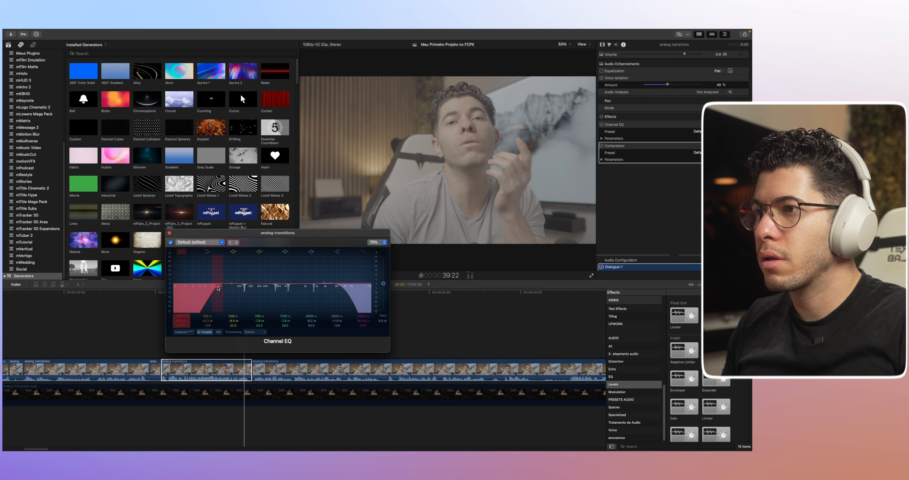
pyautogui.click(185, 372)
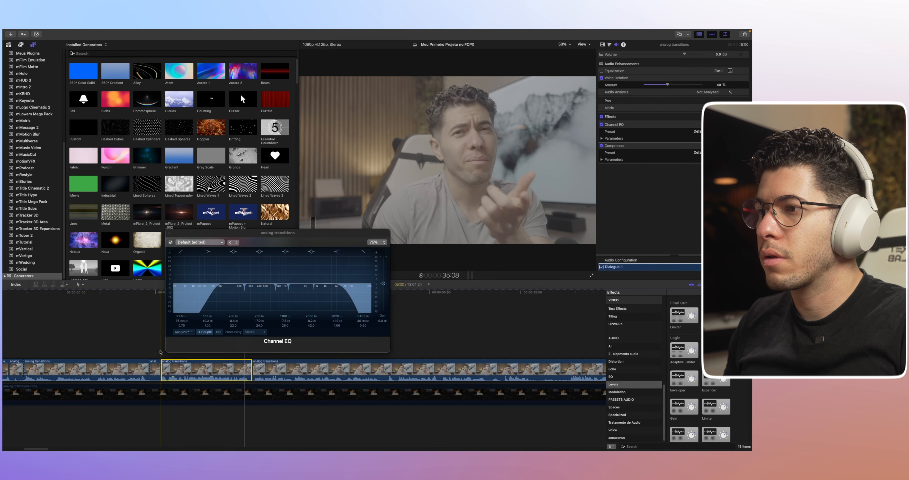
pyautogui.press('space')
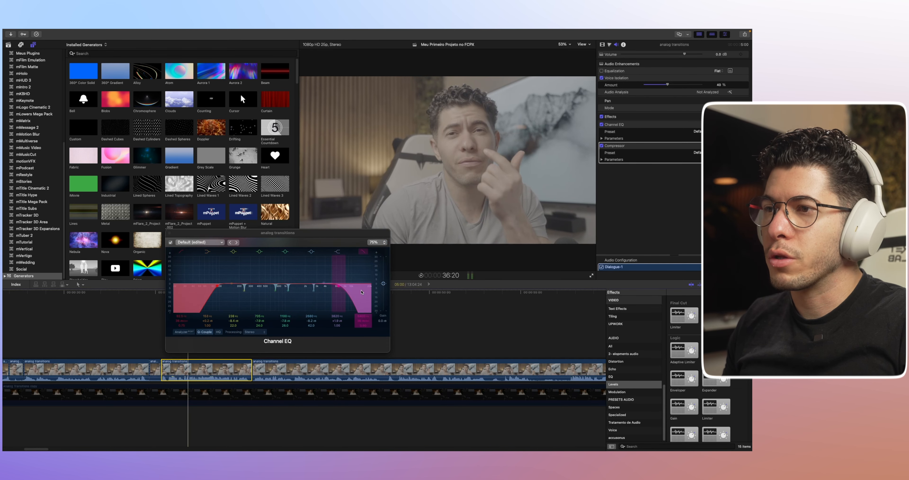
# Step: Reshape the Channel EQ's treble by adjusting the high shelf and moving the high-cut filter to a higher frequency
pyautogui.click(338, 291)
pyautogui.moveTo(332, 291); pyautogui.dragTo(336, 286)
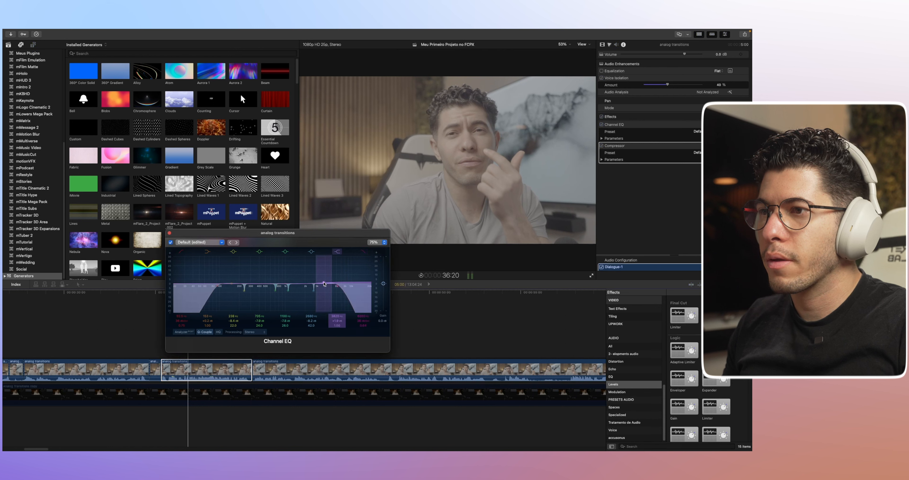
pyautogui.click(172, 361)
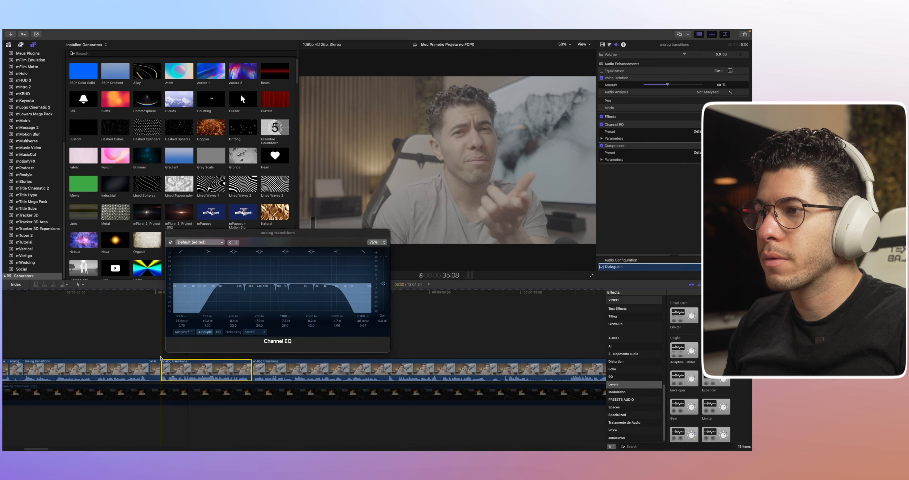
pyautogui.moveTo(324, 285); pyautogui.dragTo(324, 281)
pyautogui.moveTo(336, 287); pyautogui.dragTo(351, 286)
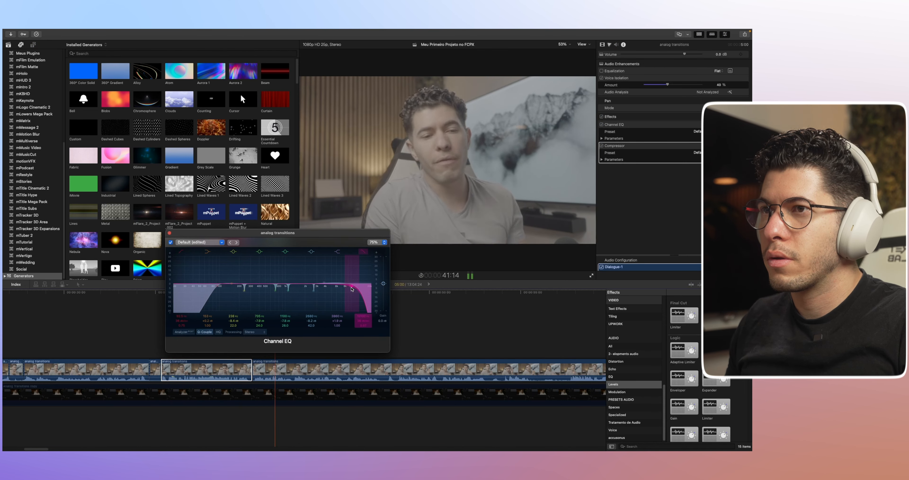
# Step: Sweep the Channel EQ's low-cut filter down and back up to a higher frequency, and lower the low shelf's gain
pyautogui.moveTo(217, 286); pyautogui.dragTo(213, 287)
pyautogui.moveTo(196, 276); pyautogui.dragTo(201, 299)
pyautogui.click(53, 365)
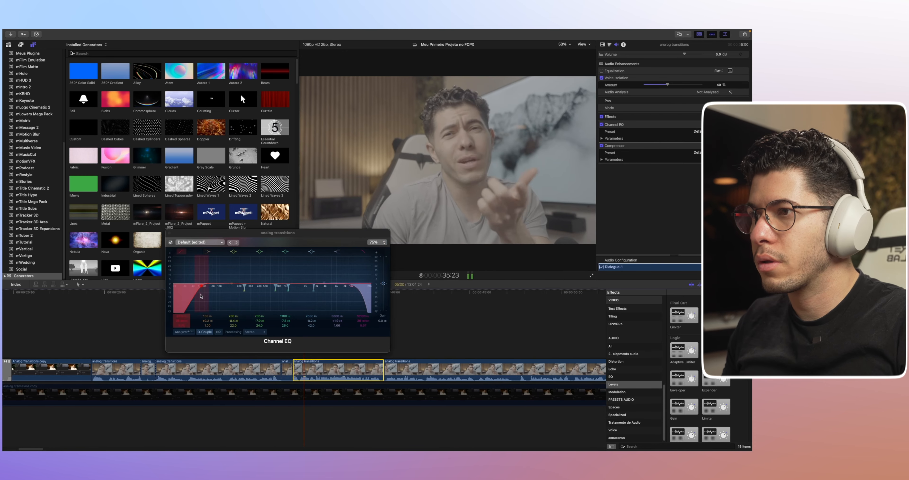
pyautogui.moveTo(200, 298); pyautogui.dragTo(223, 308)
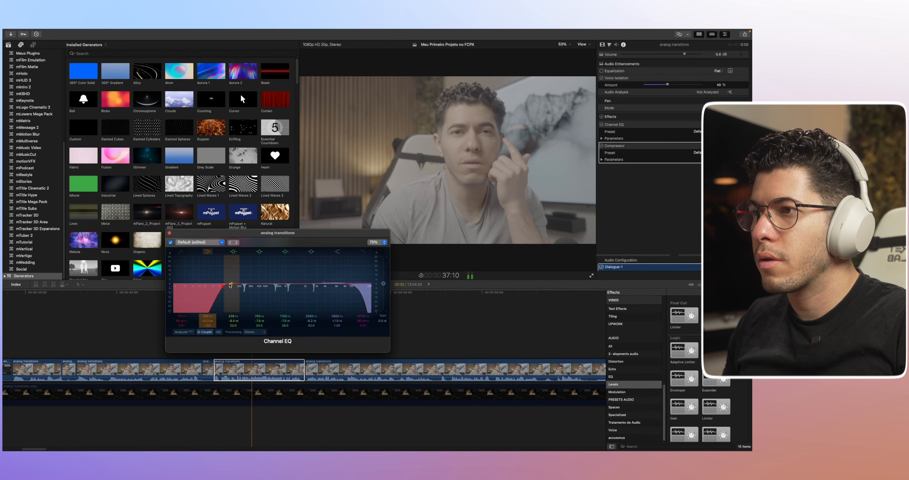
pyautogui.moveTo(231, 282); pyautogui.dragTo(233, 290)
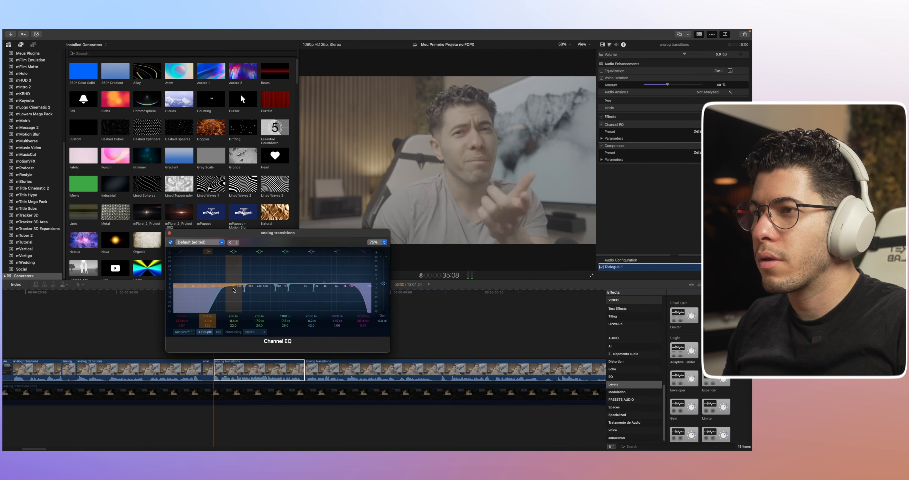
# Step: Move the Channel EQ's lowest notch band to a higher frequency and bring the high-cut filter's frequency down
pyautogui.moveTo(242, 290)
pyautogui.mouseDown()
pyautogui.moveTo(247, 249)
pyautogui.moveTo(256, 247)
pyautogui.moveTo(255, 283)
pyautogui.mouseUp()
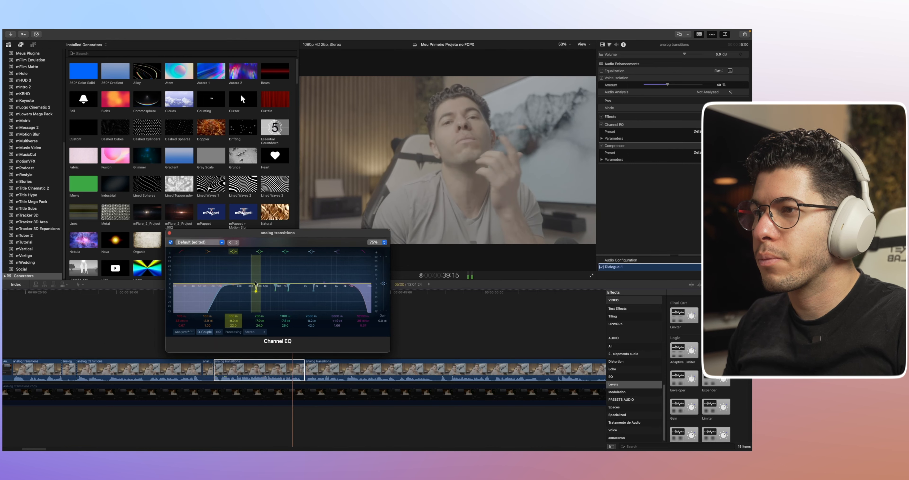
pyautogui.click(352, 286)
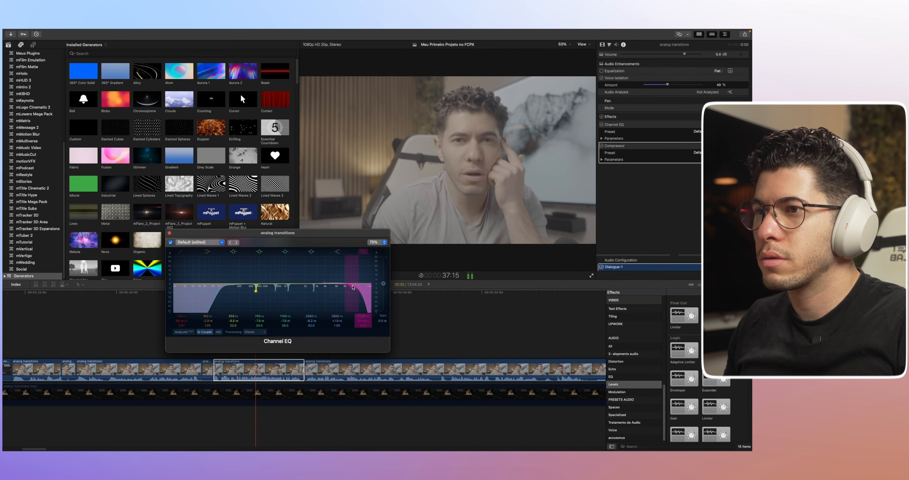
pyautogui.moveTo(354, 249); pyautogui.dragTo(352, 293)
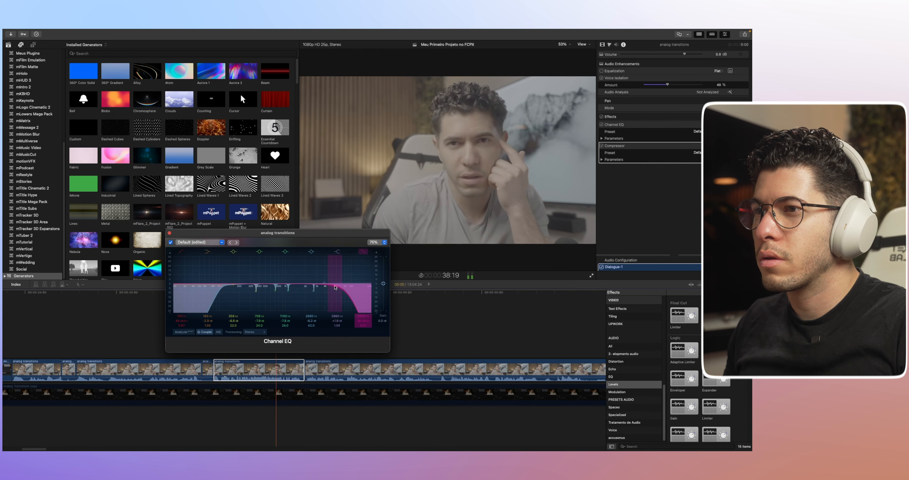
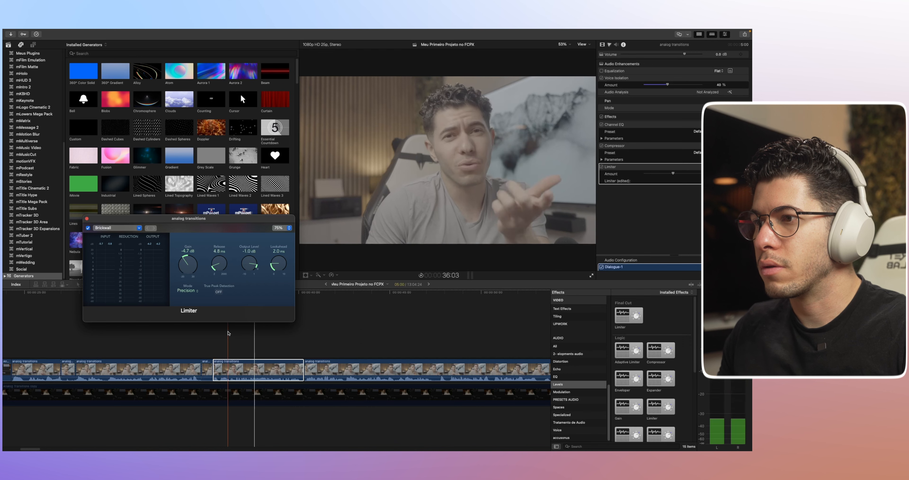
# Step: Play the clip from its start to check the Limiter's input and output levels, and close the Limiter window
pyautogui.click(217, 336)
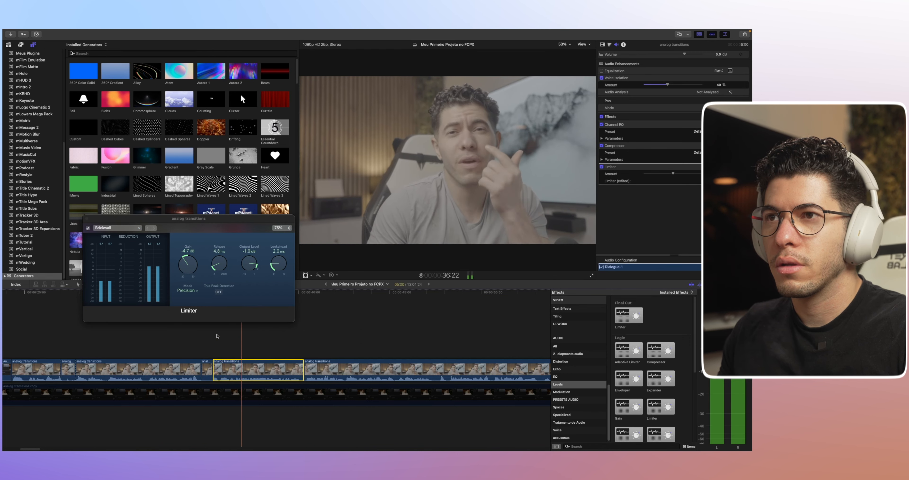
pyautogui.press('space')
pyautogui.click(87, 218)
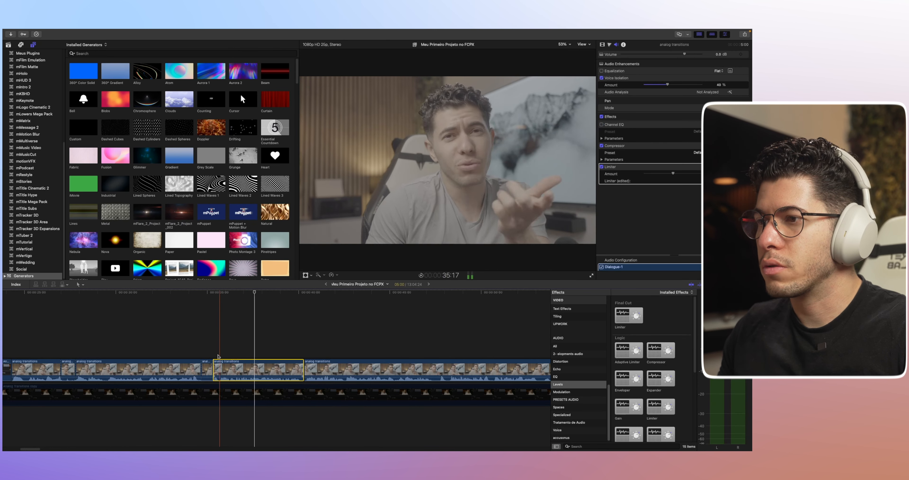
# Step: Play the clip with the Channel EQ bypassed to compare its sound, and reselect the clip
pyautogui.click(217, 356)
pyautogui.press('space')
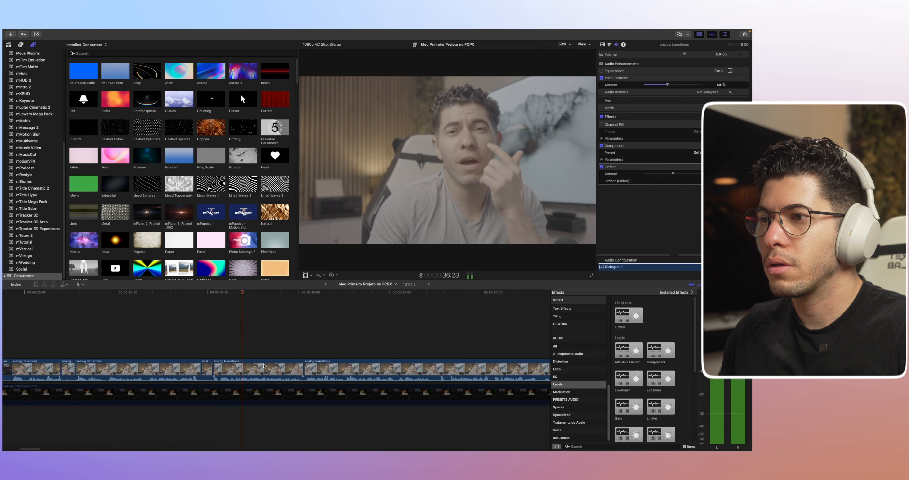
pyautogui.click(264, 365)
pyautogui.press('space')
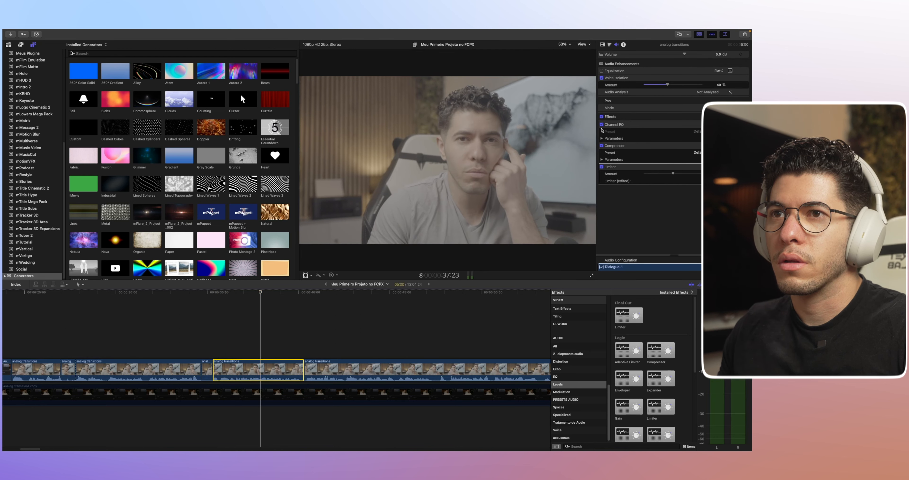
# Step: Open the Compressor settings and lower the threshold to about -15.5 dB while the clip plays from its start
pyautogui.click(730, 145)
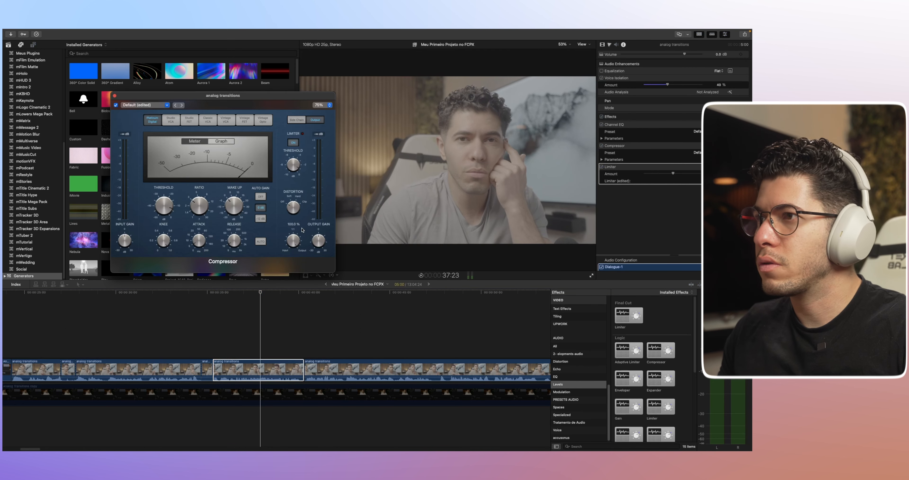
pyautogui.click(210, 321)
pyautogui.press('space')
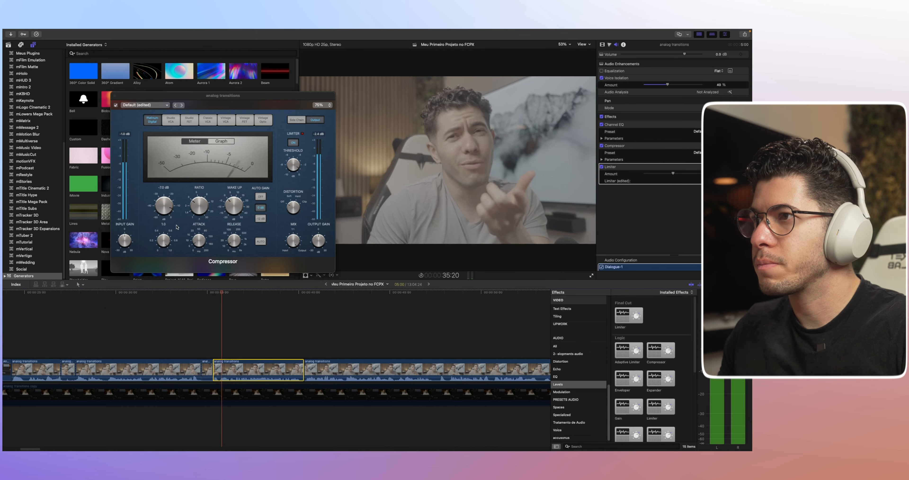
pyautogui.moveTo(165, 208); pyautogui.dragTo(167, 213)
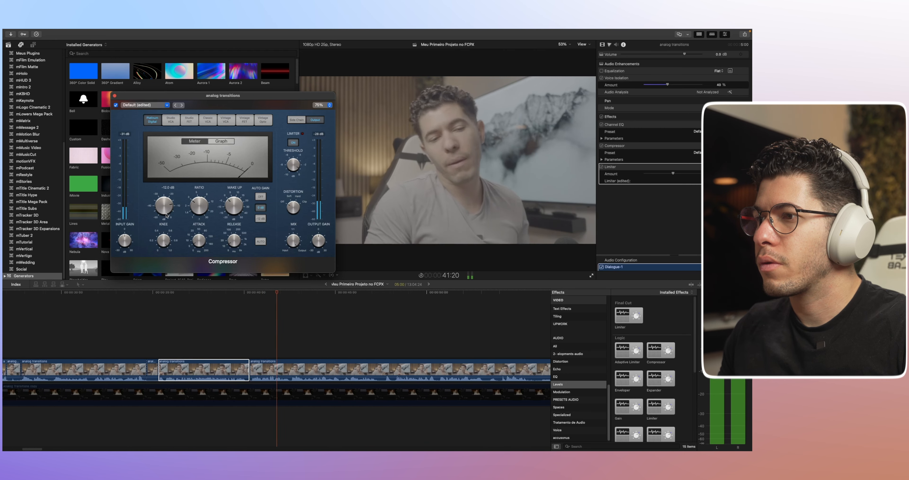
pyautogui.click(191, 344)
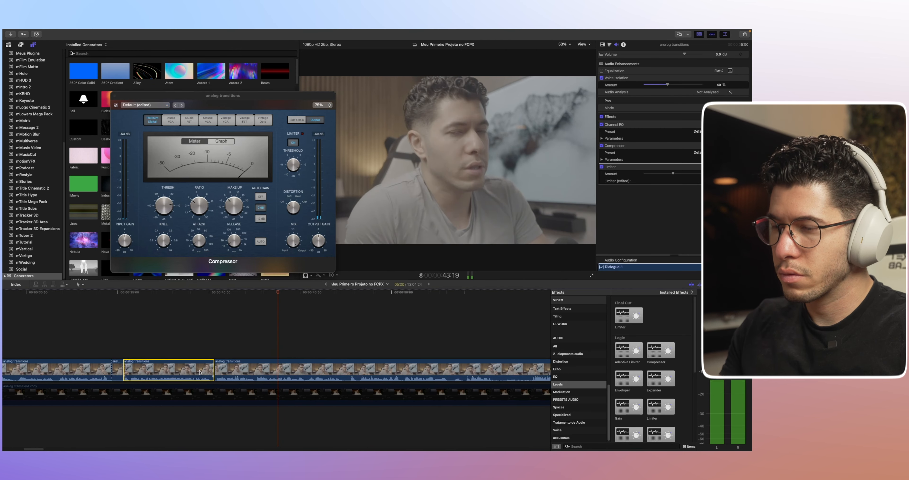
# Step: Replay the clip, sweep the Compressor's threshold down and back up to about -16 dB, and adjust its release
pyautogui.press('Up')
pyautogui.press('Up')
pyautogui.moveTo(166, 207); pyautogui.dragTo(167, 210)
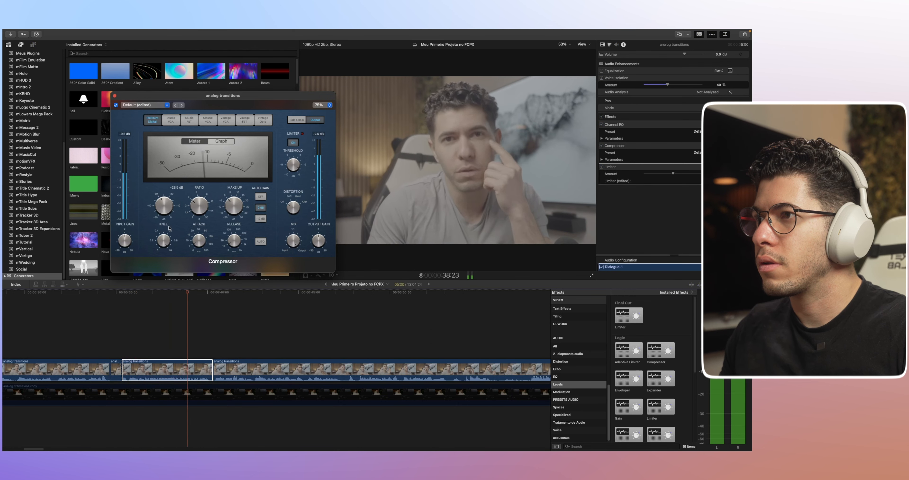
pyautogui.moveTo(166, 220); pyautogui.dragTo(165, 216)
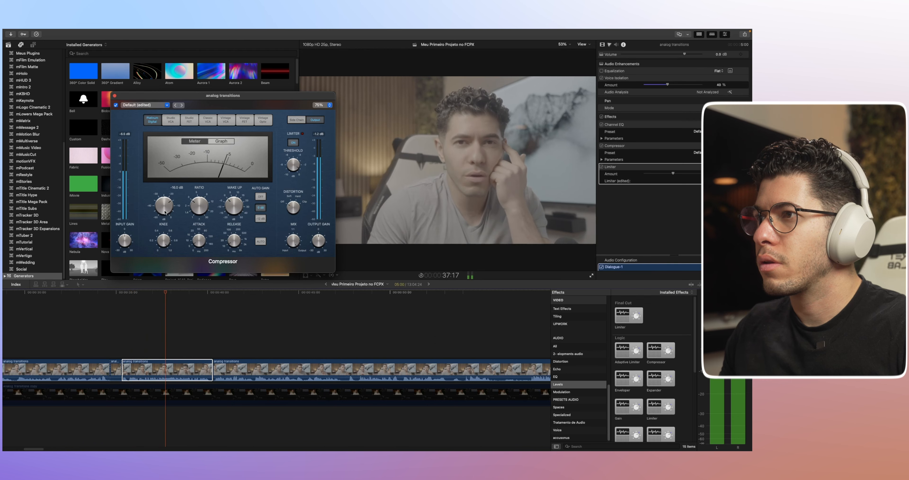
pyautogui.moveTo(232, 237); pyautogui.dragTo(231, 244)
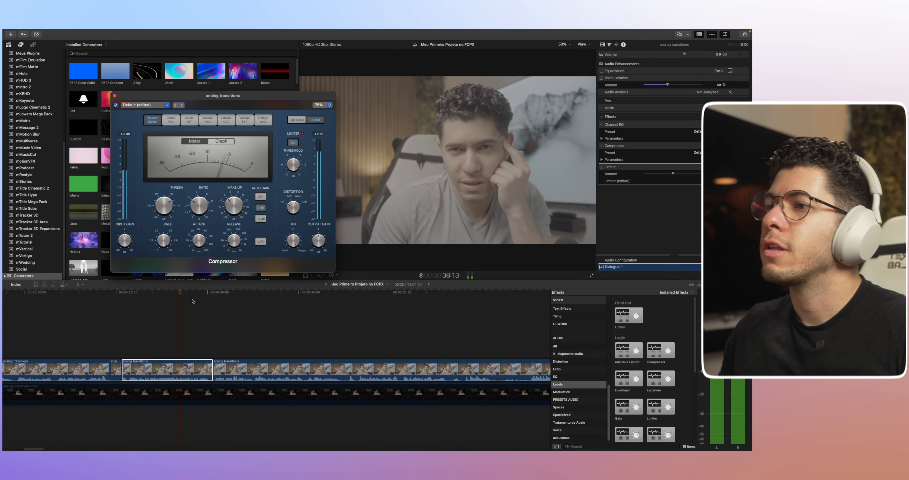
pyautogui.click(114, 95)
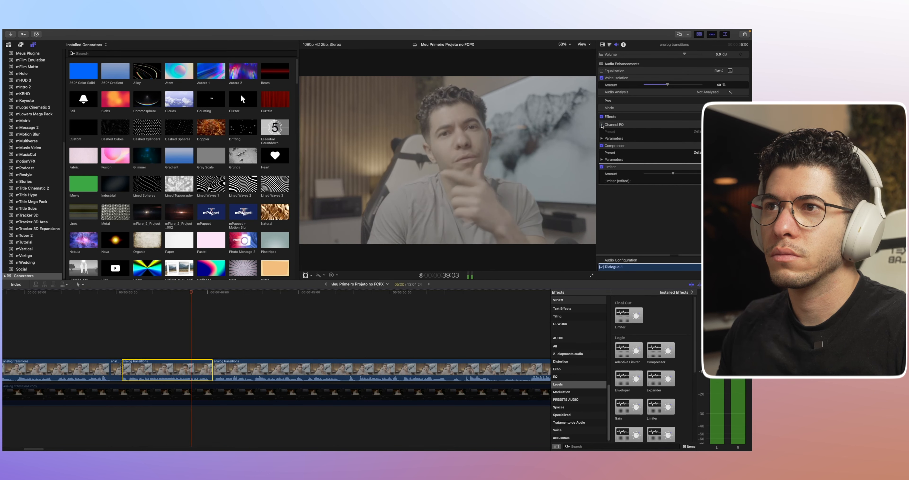
# Step: Raise the clip's Voice Isolation amount to 48% and lower the Limiter's gain to -4.2 dB
pyautogui.click(659, 85)
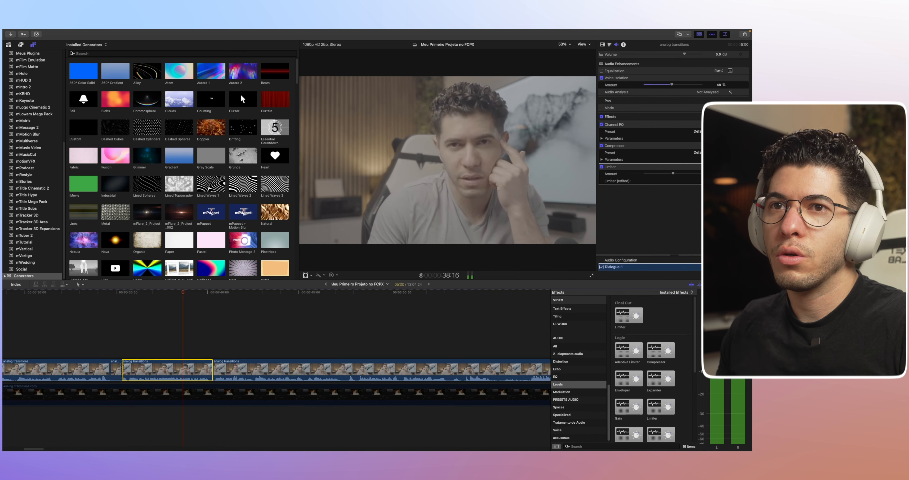
pyautogui.click(722, 181)
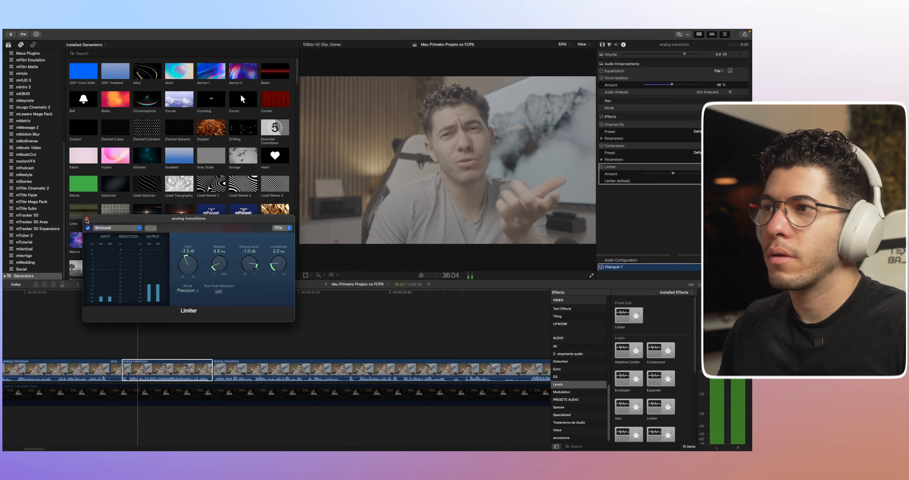
pyautogui.moveTo(186, 263); pyautogui.dragTo(186, 265)
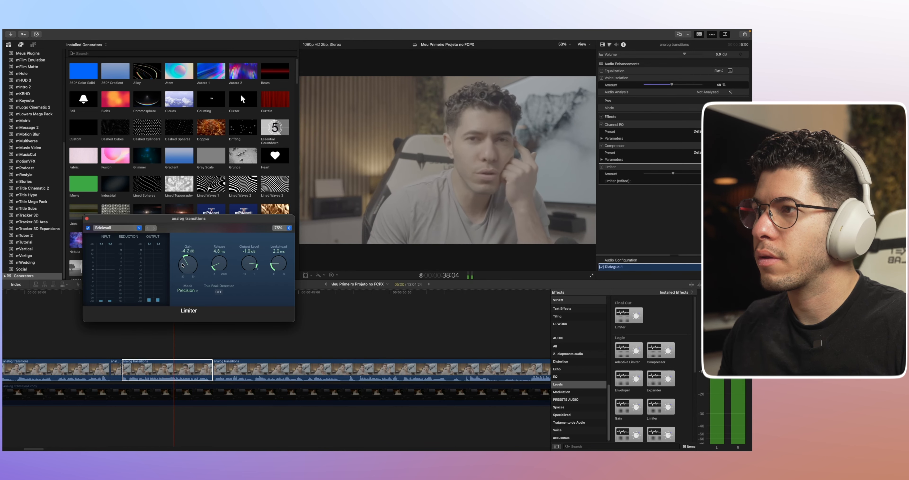
pyautogui.click(87, 219)
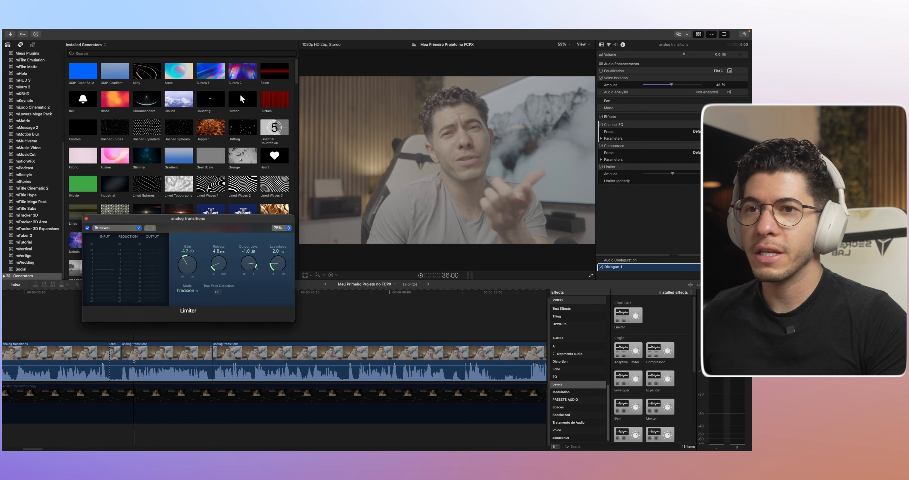
pyautogui.click(86, 218)
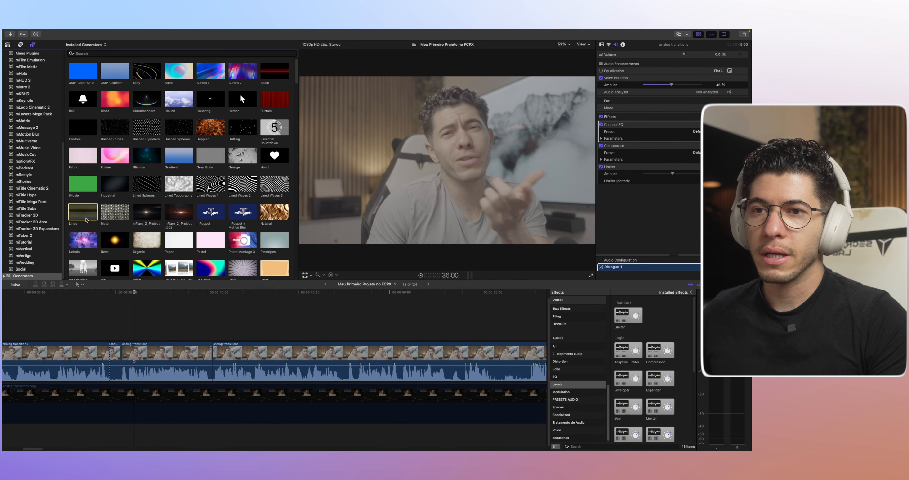
# Step: Play the selected clip from its start to listen to the processed dialogue
pyautogui.click(133, 357)
pyautogui.press('space')
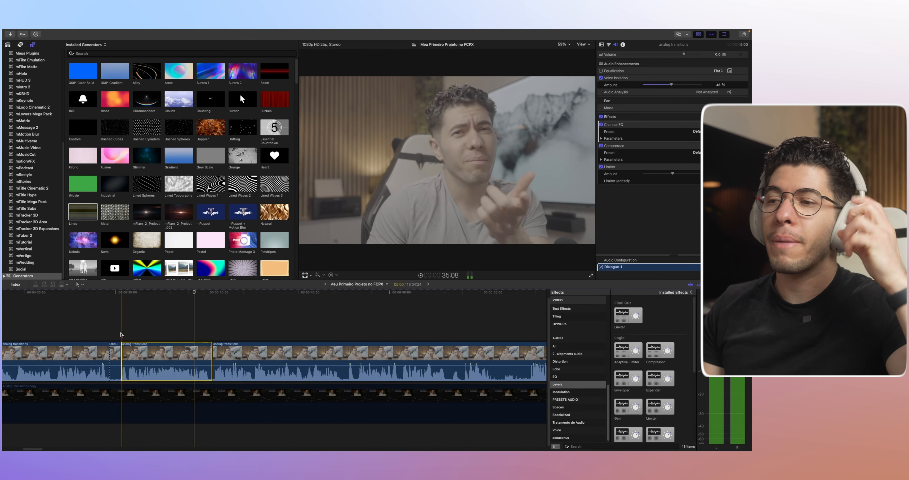
pyautogui.press('space')
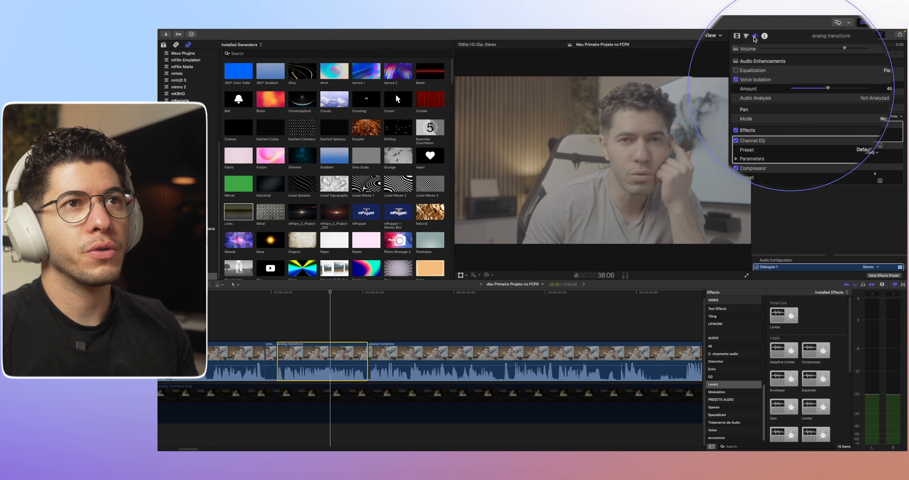
# Step: Add a Color Board correction and a Color Wheels correction to the selected clip
pyautogui.click(764, 44)
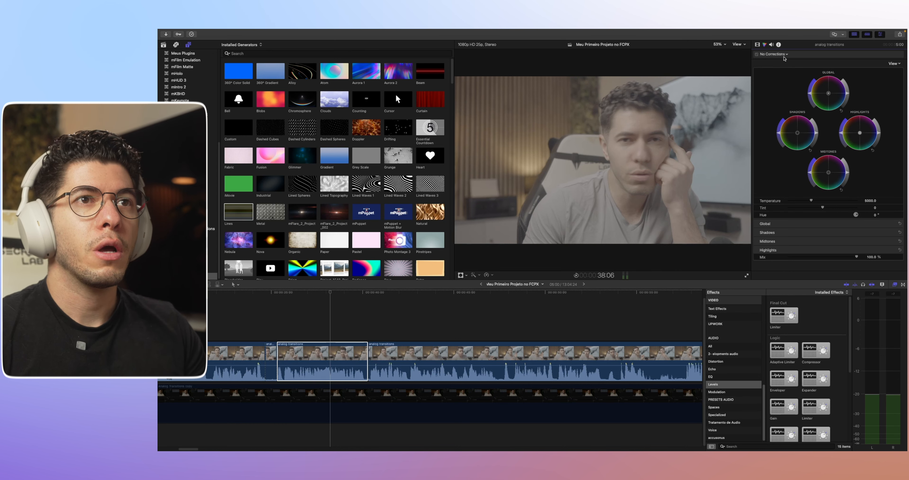
pyautogui.click(786, 54)
pyautogui.click(783, 69)
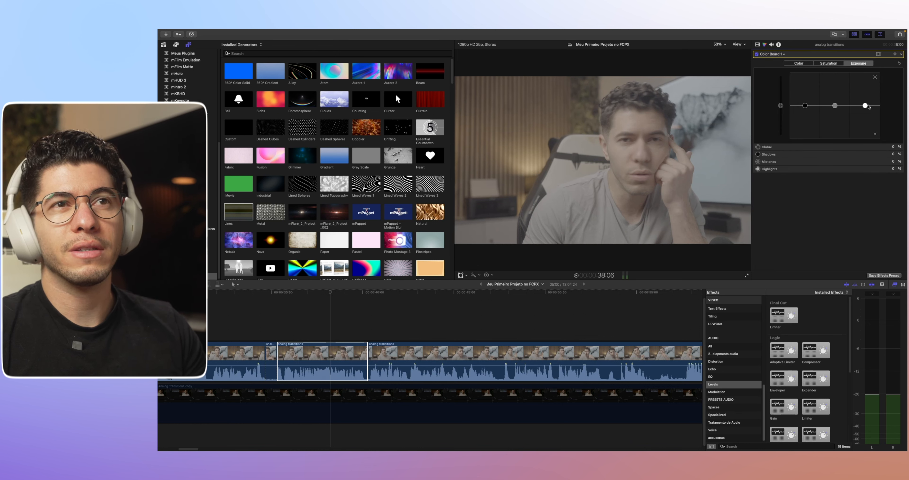
pyautogui.click(764, 54)
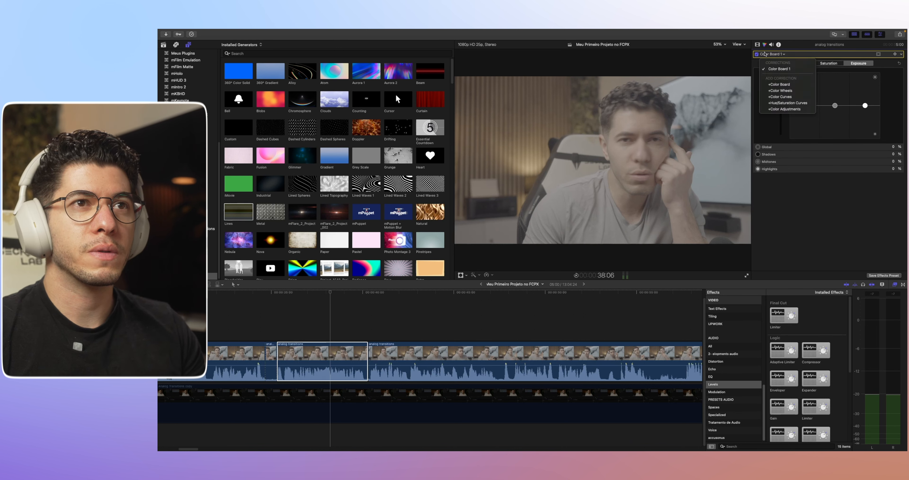
pyautogui.click(786, 91)
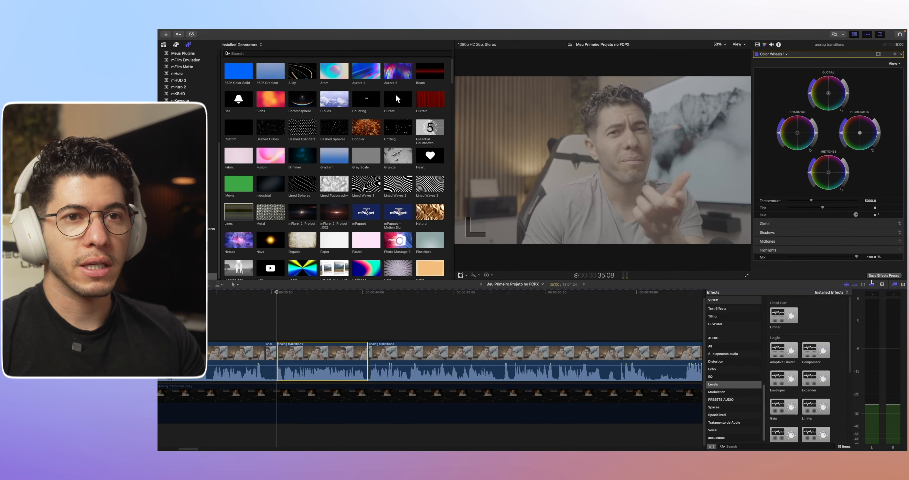
# Step: Narrow the audio meters and apply the Custom LUT effect from the Color category to the clip
pyautogui.click(896, 284)
pyautogui.click(895, 285)
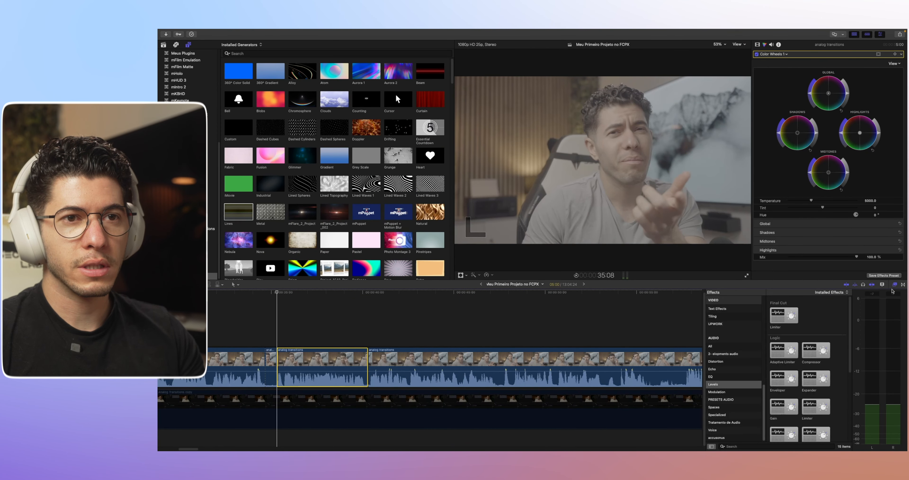
pyautogui.moveTo(852, 308); pyautogui.dragTo(905, 309)
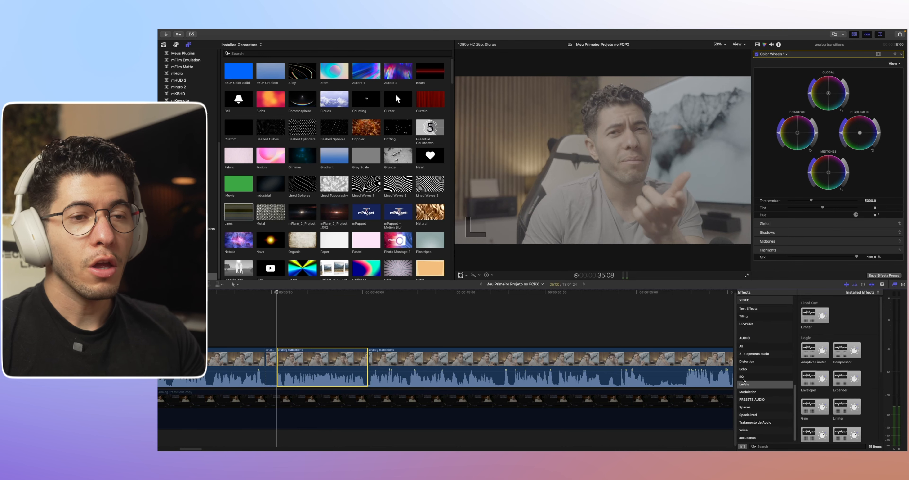
pyautogui.scroll(6, 751, 370)
pyautogui.click(745, 355)
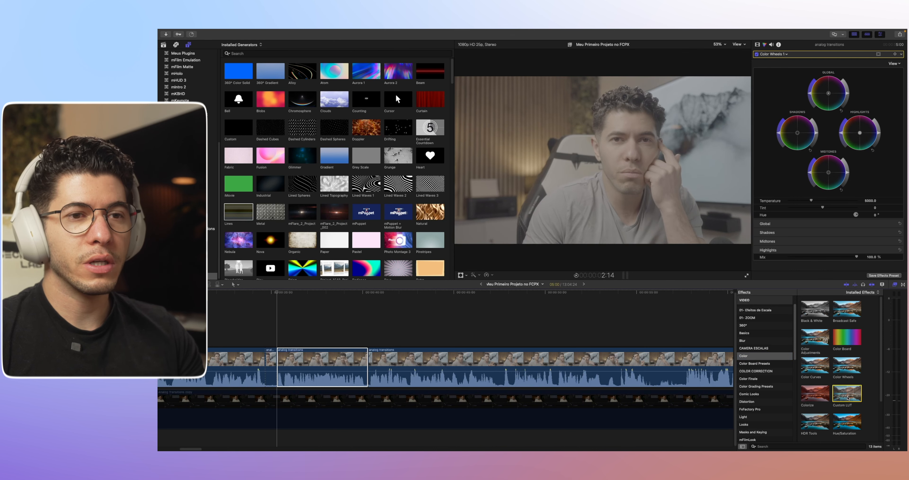
pyautogui.click(364, 362)
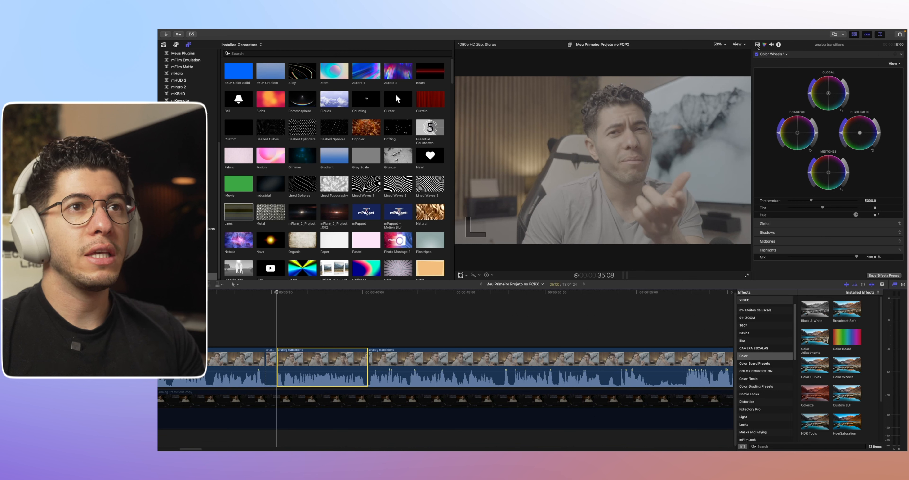
# Step: Delete the clip's Color Board and Color Wheels corrections and set the Custom LUT effect to the SL3SG3Ctos709 LUT
pyautogui.click(758, 45)
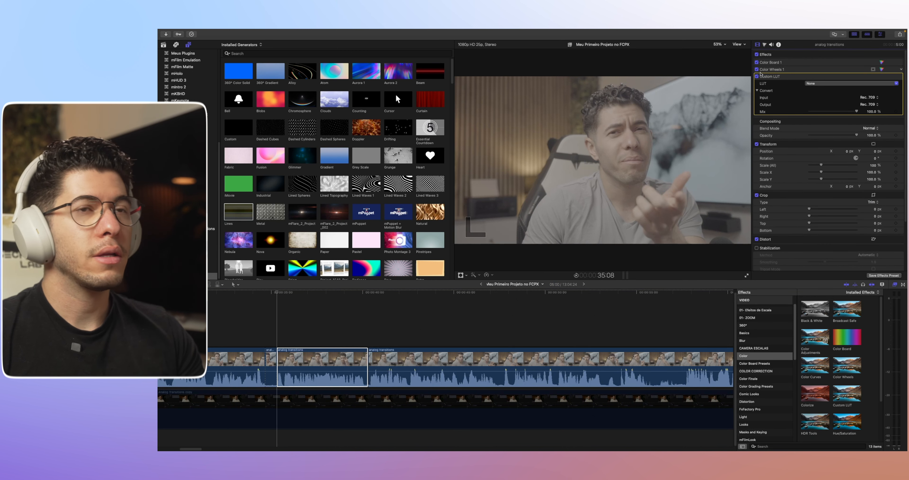
pyautogui.click(773, 70)
pyautogui.click(775, 63)
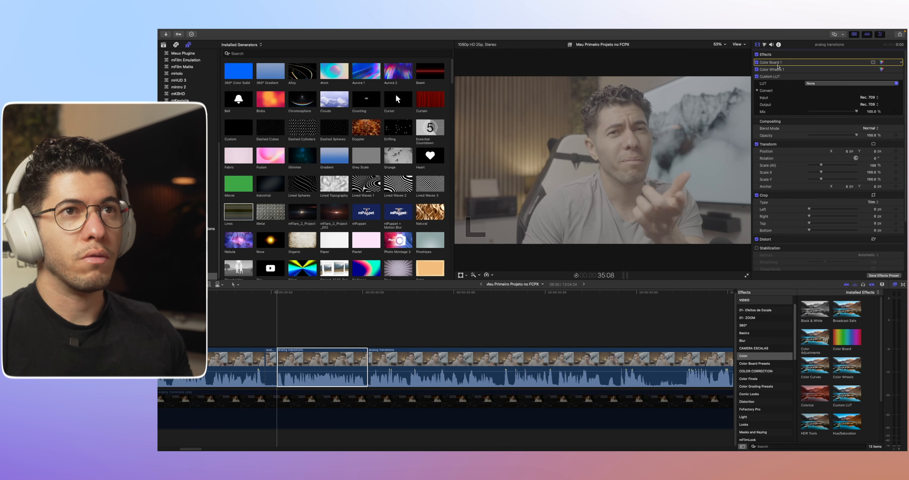
pyautogui.press('Delete')
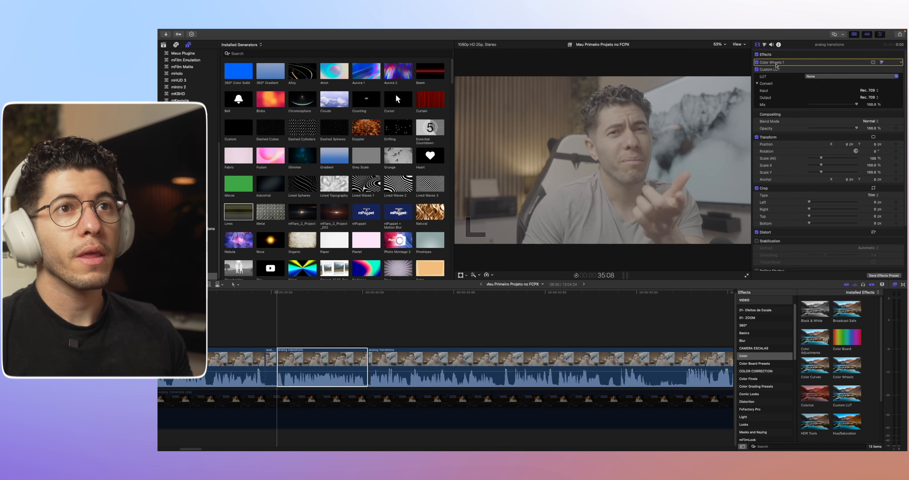
pyautogui.press('Delete')
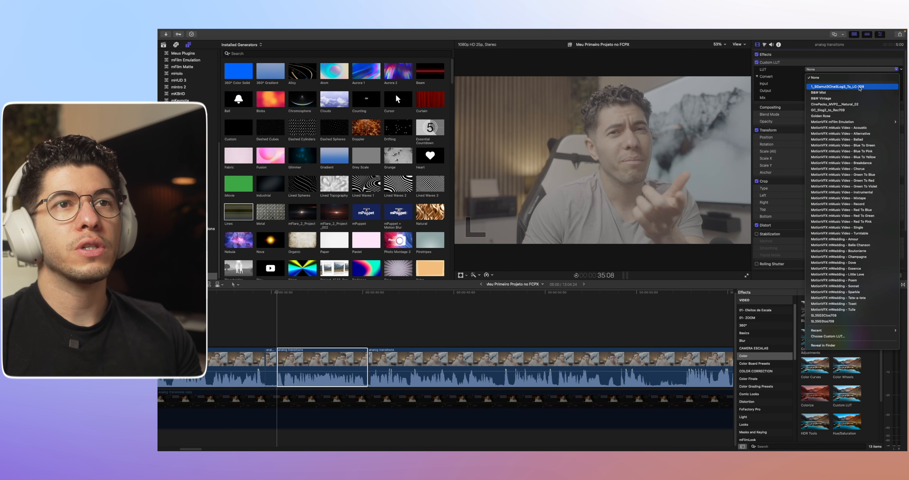
pyautogui.click(868, 315)
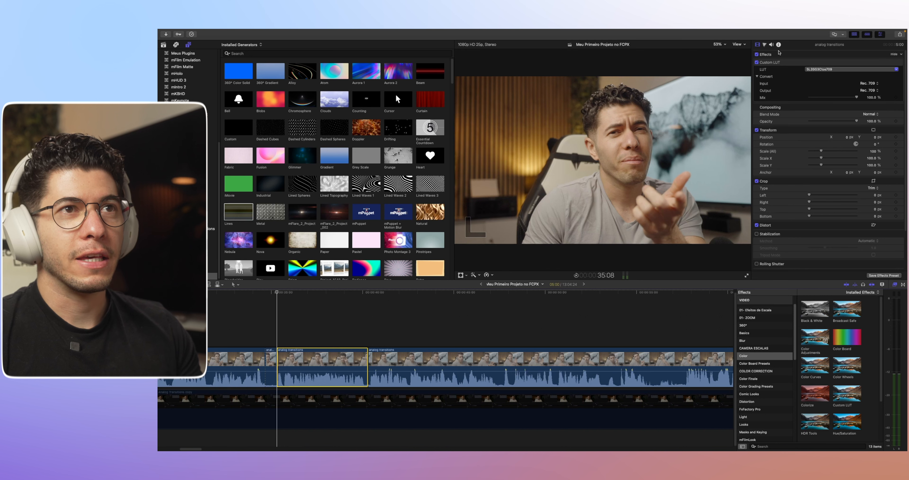
# Step: Add a Color Wheels correction to the clip and adjust the brightness of its shadows, highlights and midtones
pyautogui.click(764, 45)
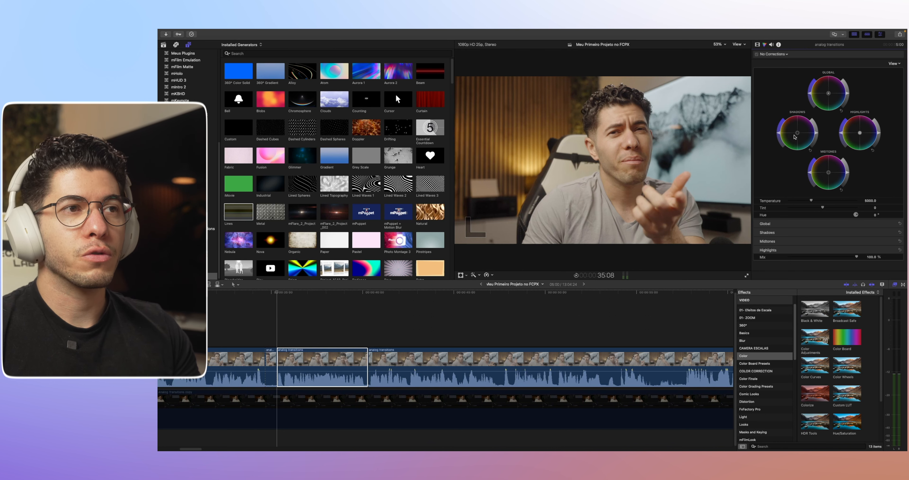
pyautogui.click(816, 133)
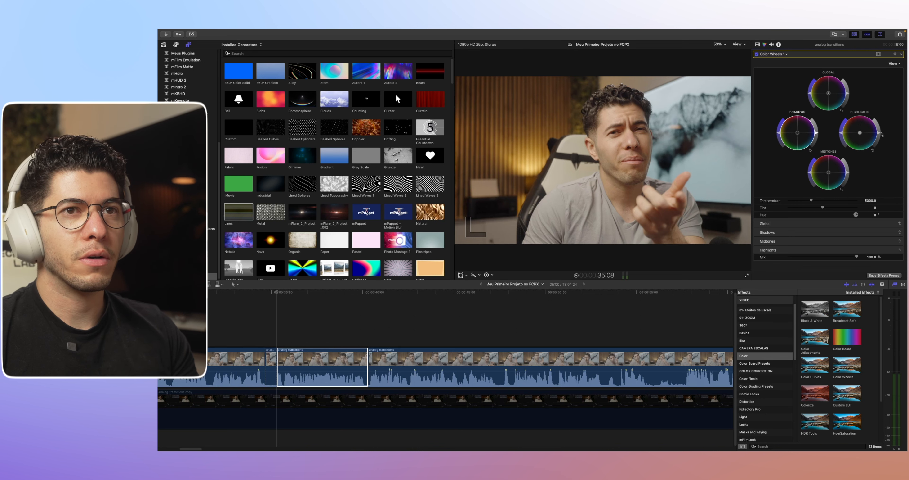
pyautogui.moveTo(879, 132)
pyautogui.mouseDown()
pyautogui.moveTo(877, 123)
pyautogui.moveTo(879, 135)
pyautogui.mouseUp()
pyautogui.moveTo(850, 174); pyautogui.dragTo(849, 170)
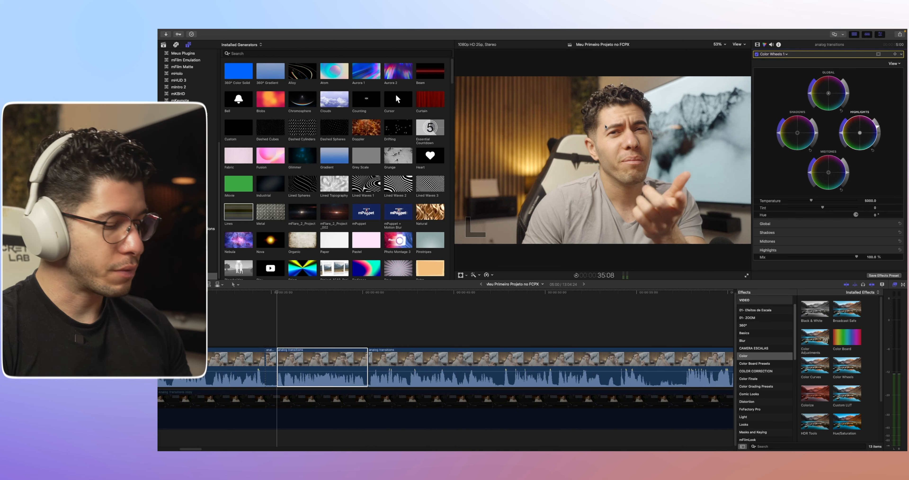
# Step: Display the video scopes with the browser hidden, using the layout of two scopes above one wide scope
pyautogui.hotkey('ctrl', '7')
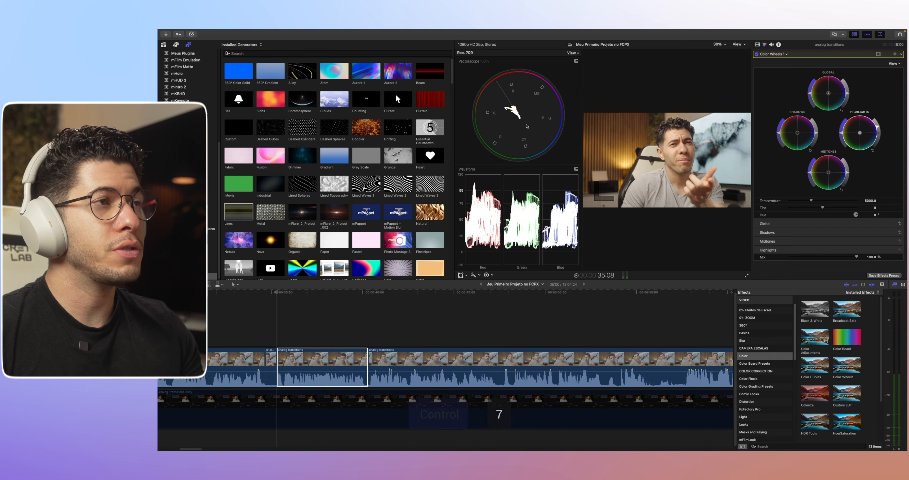
pyautogui.click(858, 36)
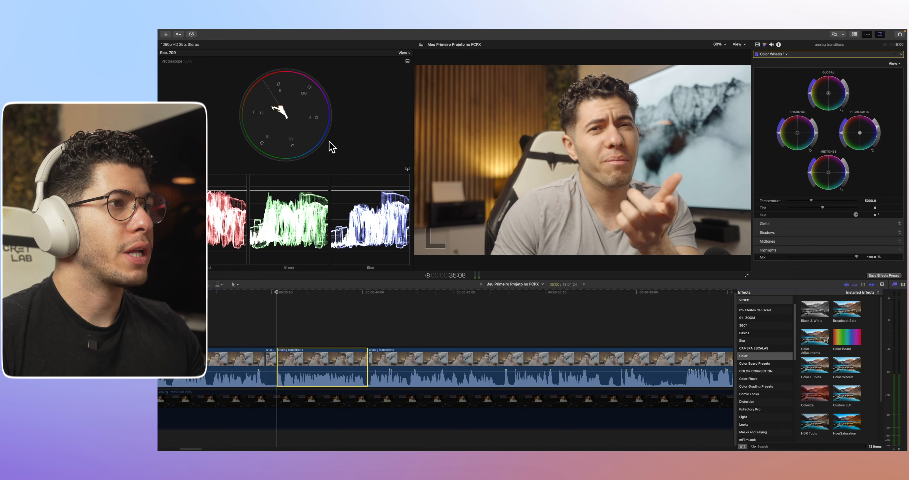
pyautogui.click(405, 53)
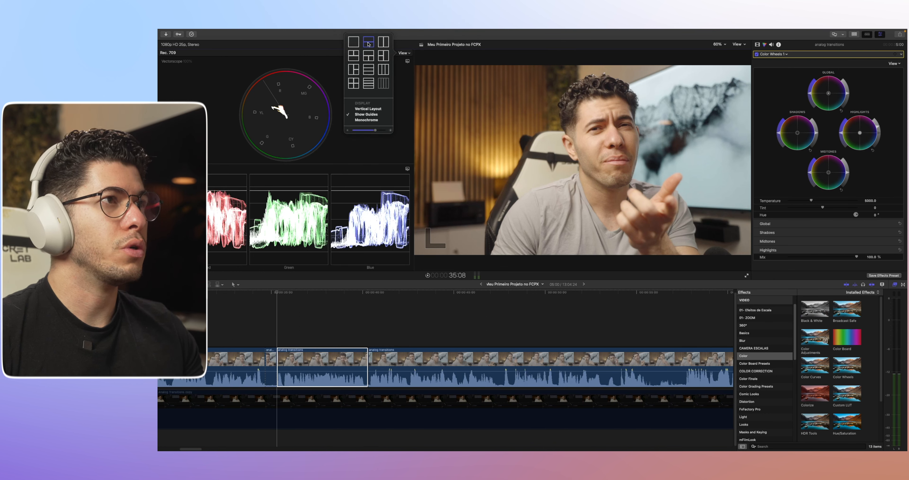
pyautogui.click(354, 56)
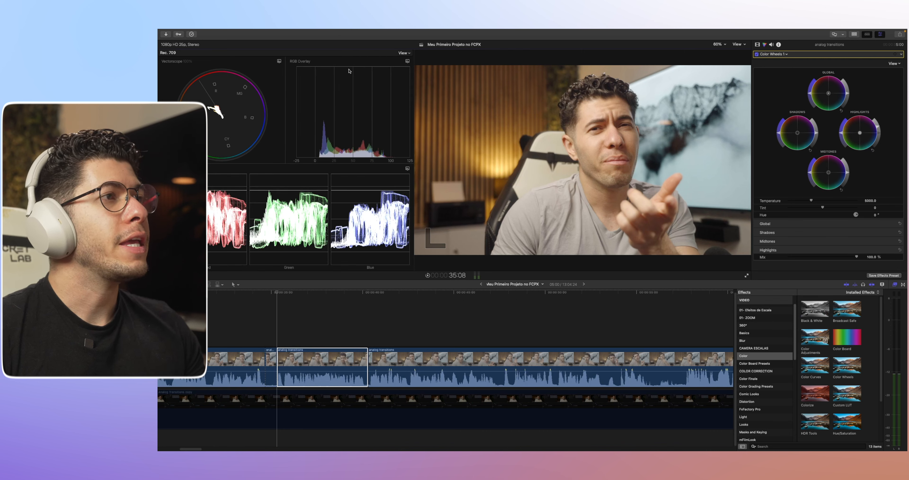
# Step: Change the upper histogram scope to a Luma waveform, and check the display options of the vectorscope and the RGB Parade scope
pyautogui.click(279, 62)
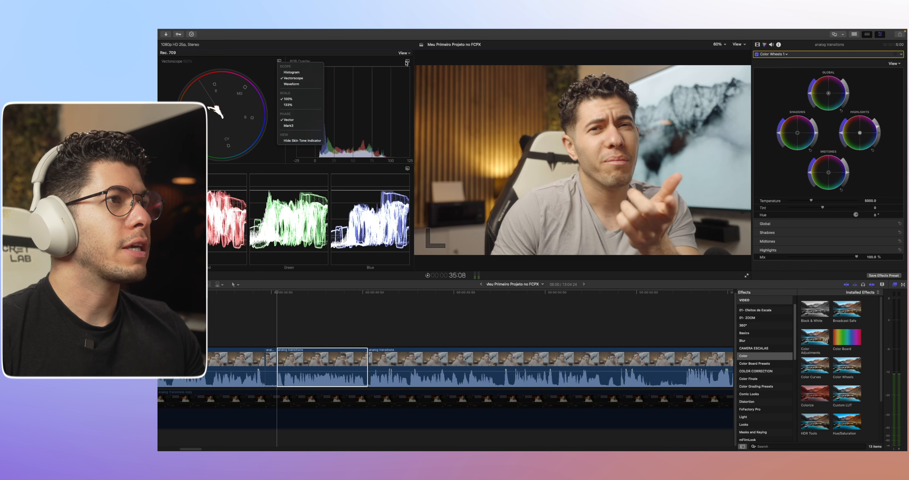
pyautogui.click(388, 66)
pyautogui.click(407, 62)
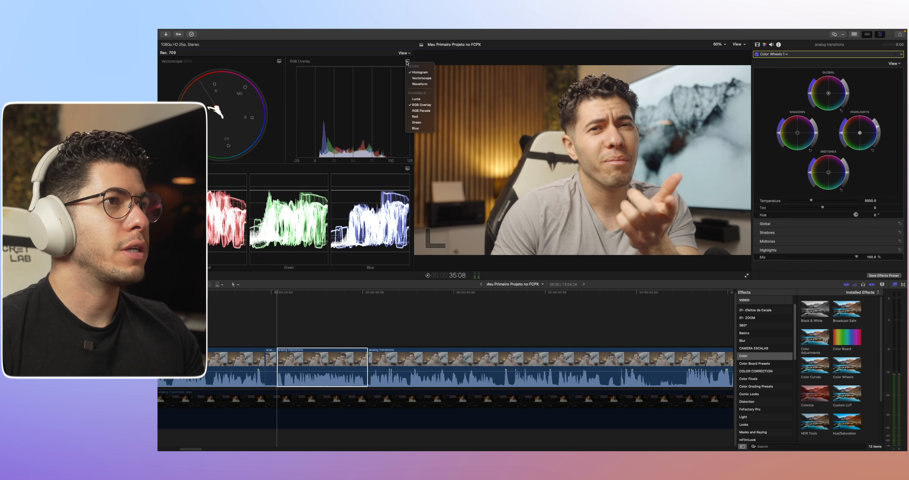
pyautogui.click(423, 84)
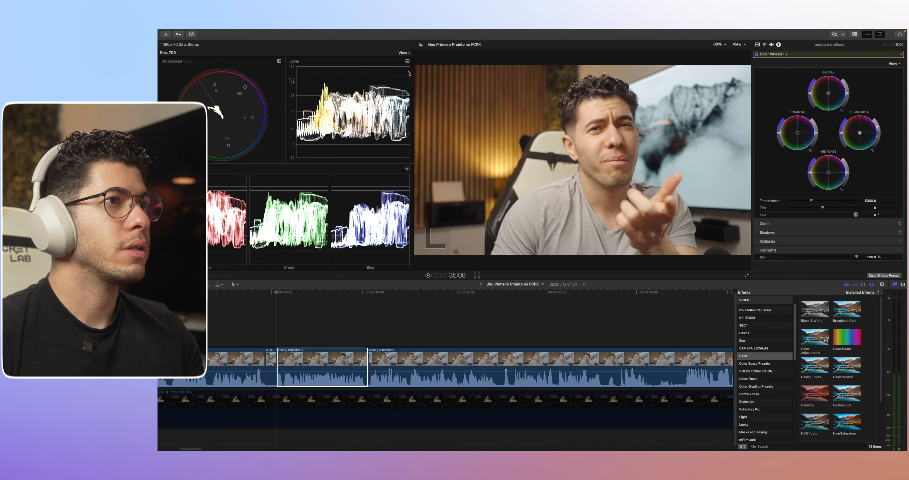
pyautogui.click(407, 61)
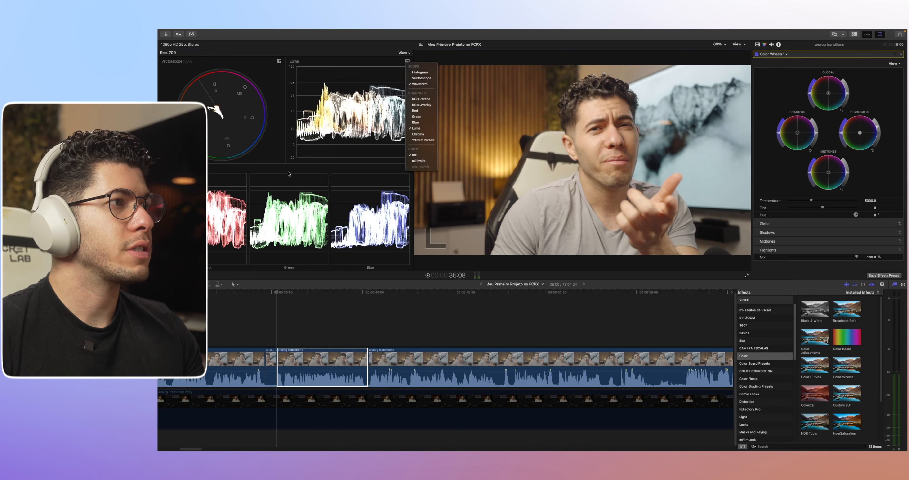
pyautogui.click(404, 171)
pyautogui.click(407, 169)
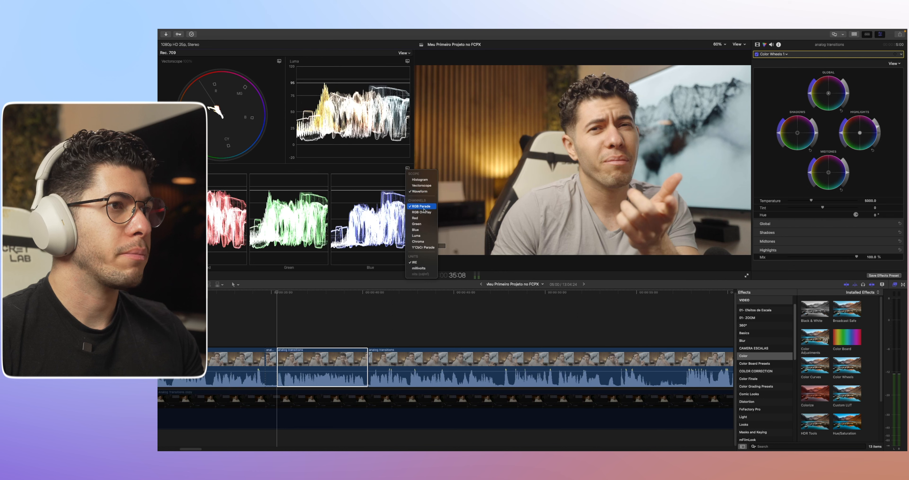
pyautogui.click(319, 175)
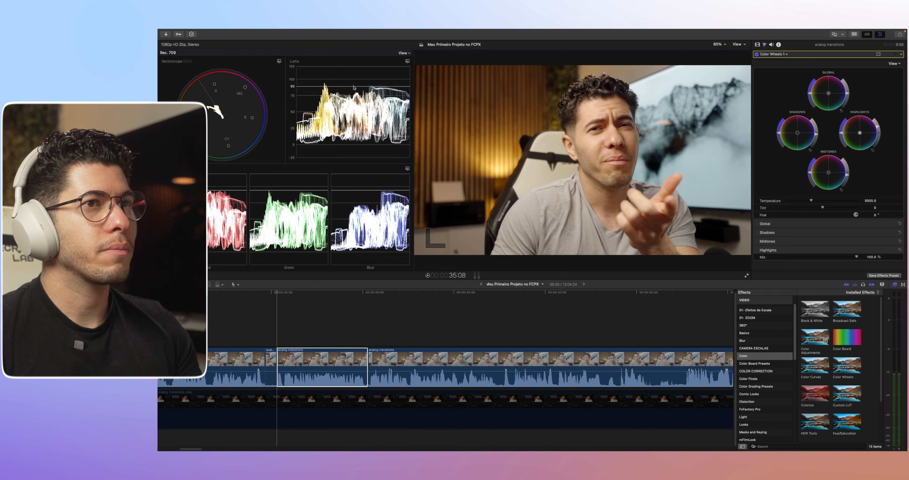
# Step: Raise the highlights and lower the shadows in Color Wheels 1, and compare the image with the correction disabled and enabled
pyautogui.moveTo(877, 127); pyautogui.dragTo(876, 124)
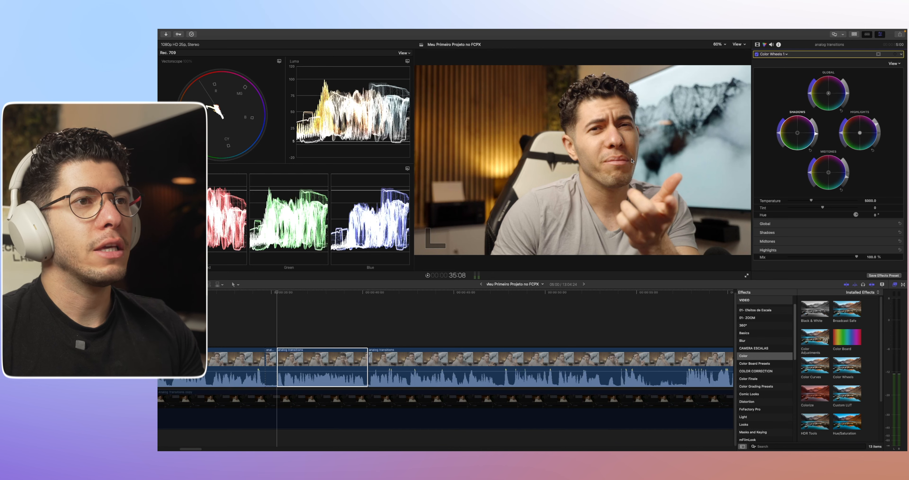
pyautogui.click(756, 54)
pyautogui.click(756, 54)
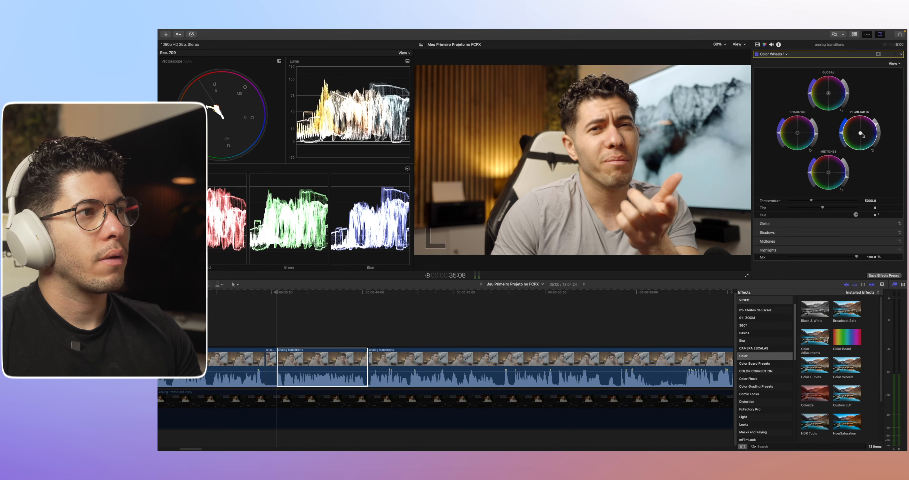
# Step: Make slight color tint adjustments to the highlights, midtones and shadows in Color Wheels 1
pyautogui.moveTo(862, 136); pyautogui.dragTo(861, 133)
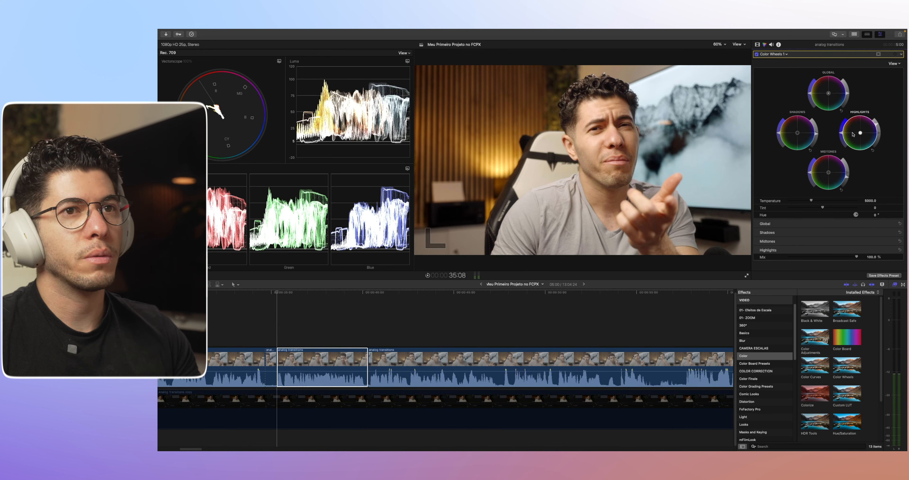
pyautogui.moveTo(828, 173)
pyautogui.mouseDown()
pyautogui.moveTo(820, 183)
pyautogui.moveTo(830, 178)
pyautogui.mouseUp()
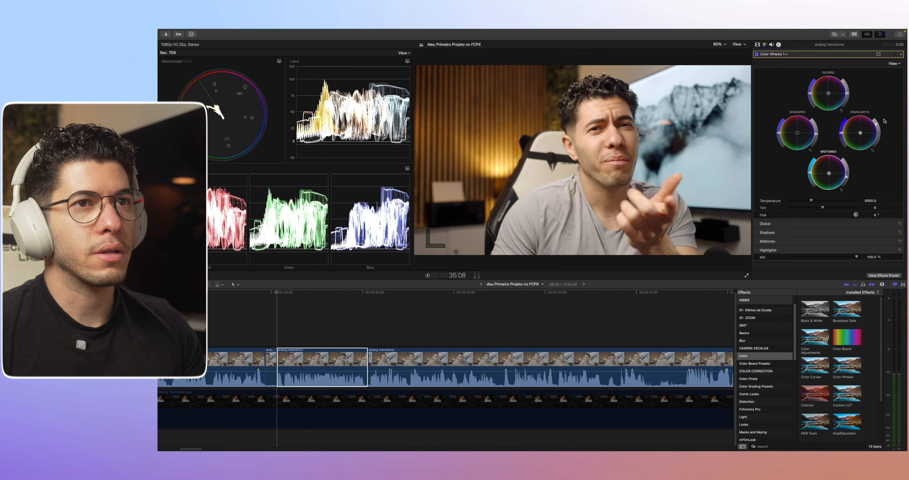
pyautogui.moveTo(797, 133); pyautogui.dragTo(797, 134)
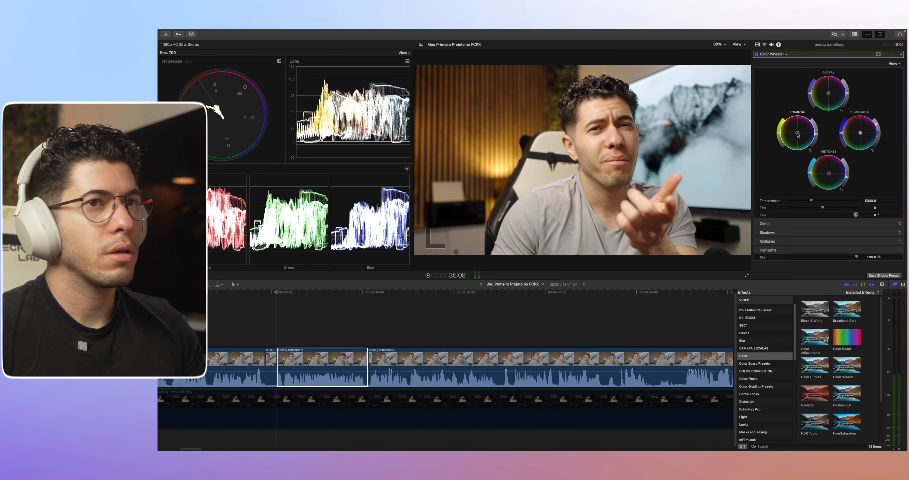
pyautogui.click(861, 133)
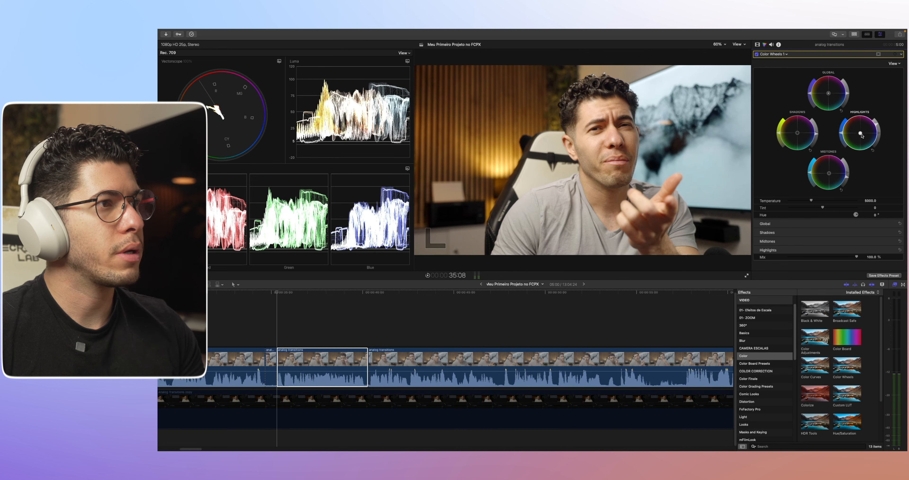
pyautogui.moveTo(862, 136); pyautogui.dragTo(862, 137)
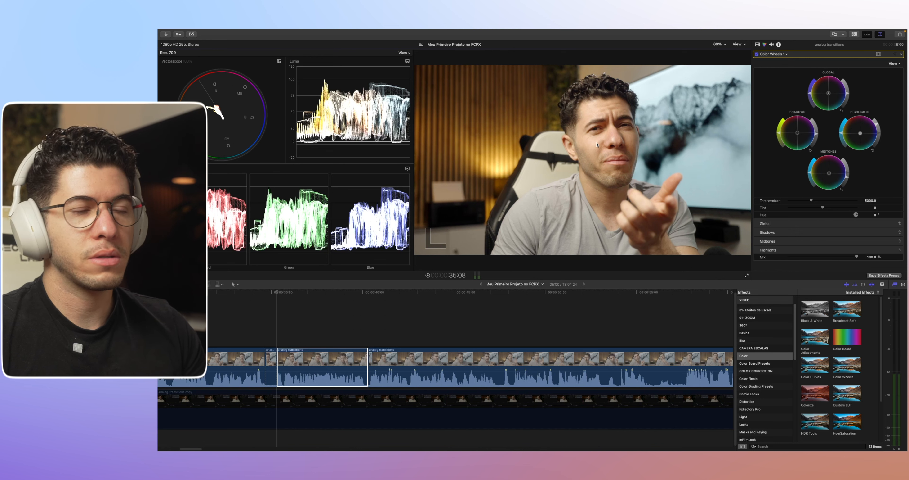
# Step: Compare the clip without corrections, with only the Custom LUT, and with Color Wheels 1 enabled as well
pyautogui.click(757, 54)
pyautogui.click(757, 54)
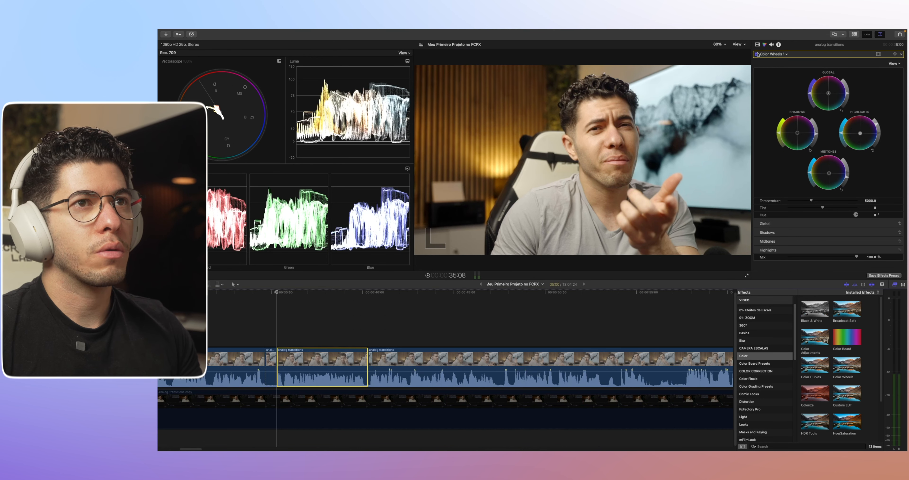
pyautogui.click(757, 54)
pyautogui.click(757, 54)
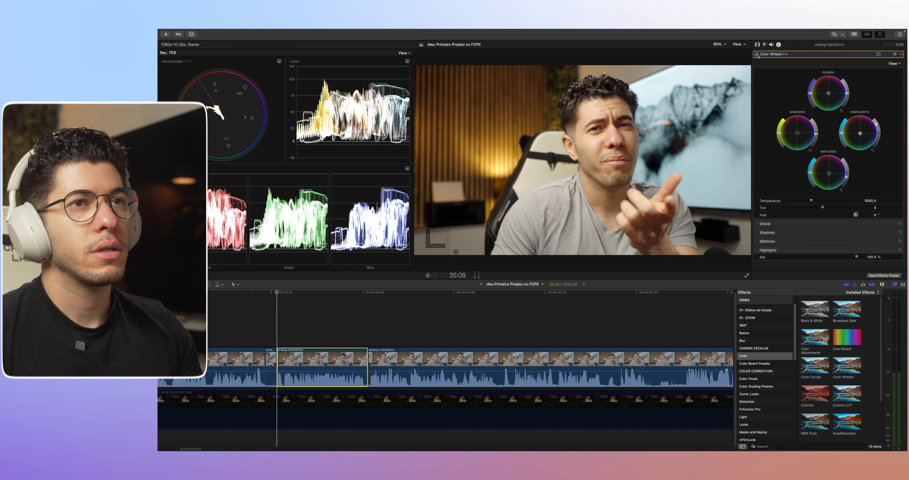
pyautogui.click(757, 45)
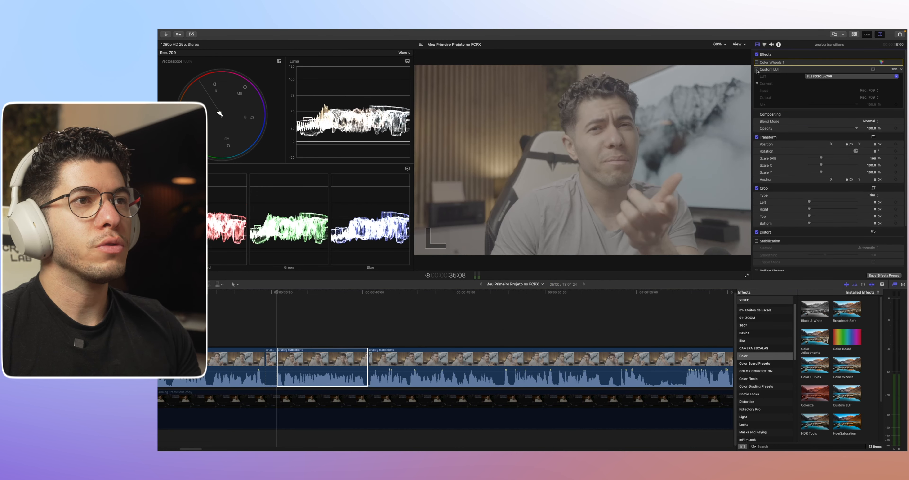
pyautogui.click(756, 69)
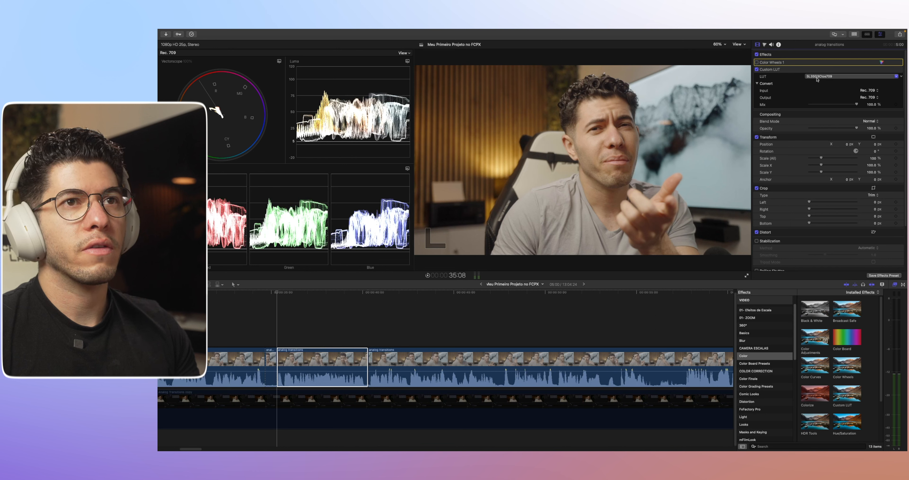
pyautogui.click(757, 63)
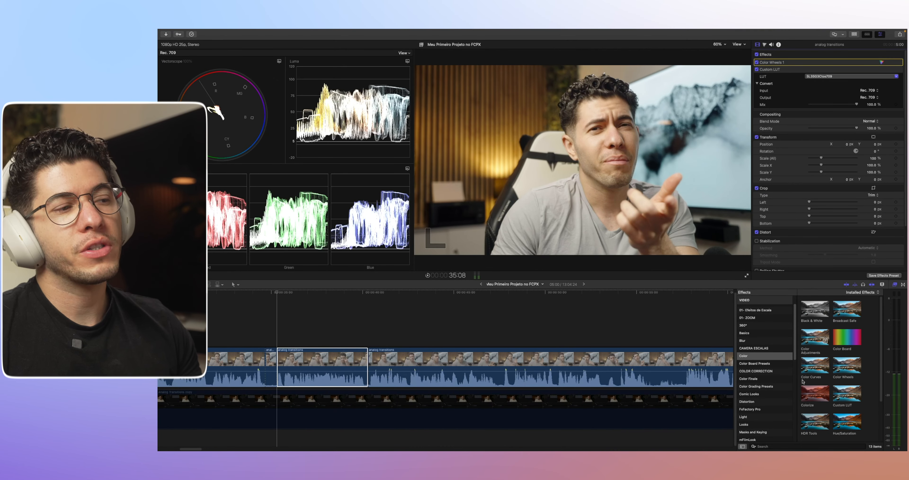
# Step: Add a second Color Wheels correction to the talking-head clip
pyautogui.click(305, 355)
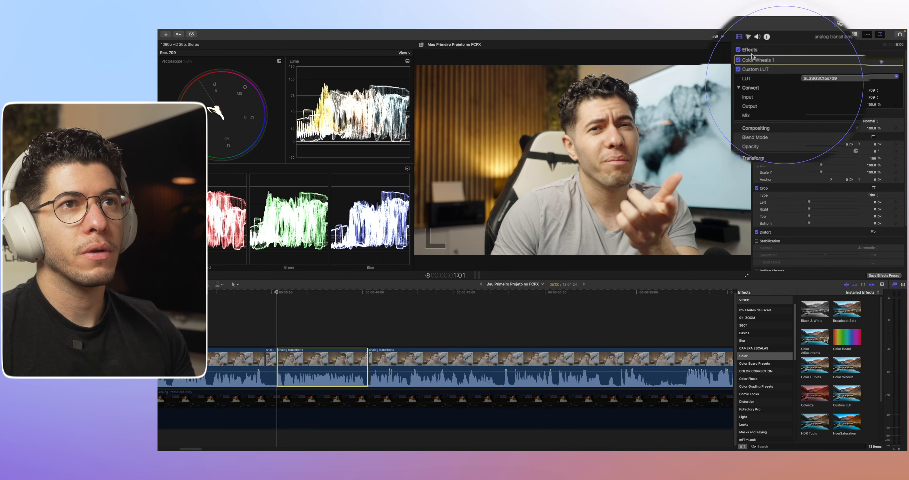
pyautogui.click(748, 36)
pyautogui.click(777, 50)
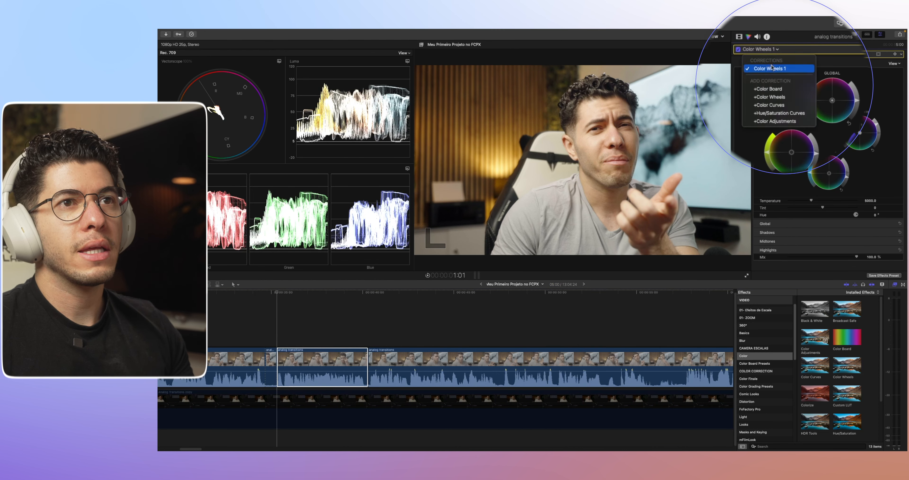
pyautogui.click(771, 98)
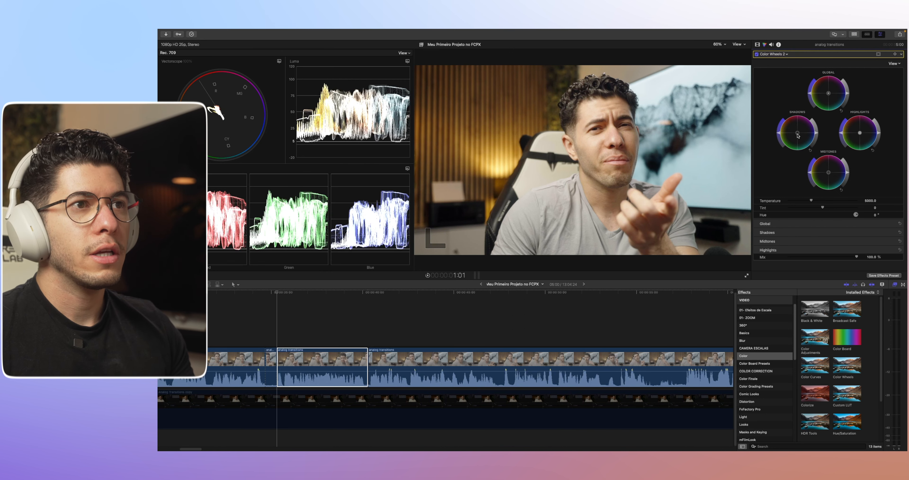
# Step: Tint the shadows slightly toward red and the highlights slightly toward blue in Color Wheels 2
pyautogui.moveTo(797, 135); pyautogui.dragTo(786, 121)
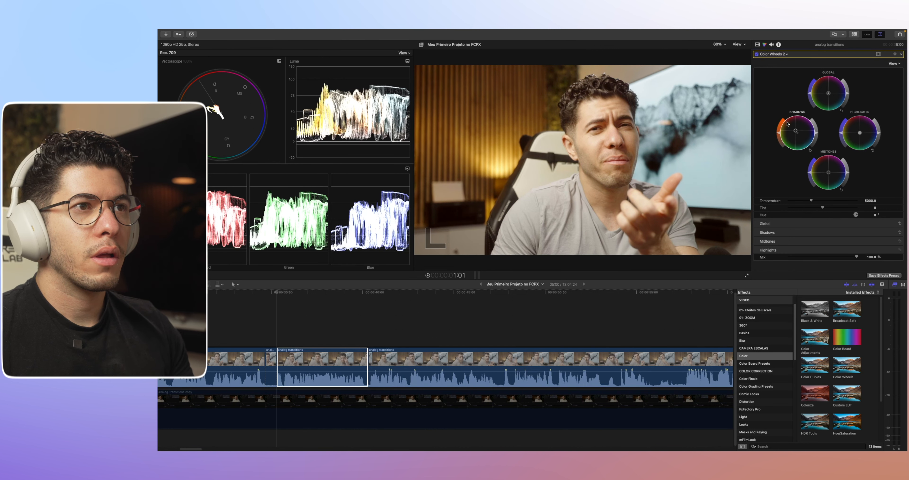
pyautogui.moveTo(789, 125); pyautogui.dragTo(779, 136)
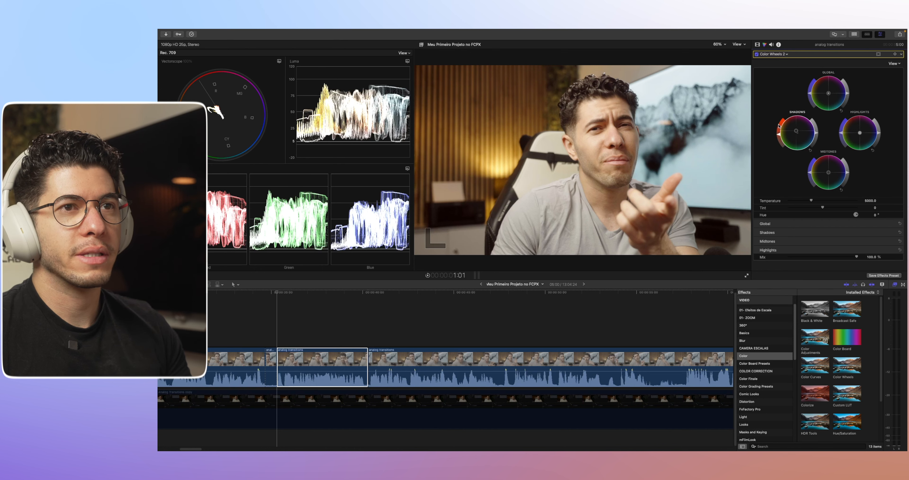
pyautogui.moveTo(778, 137); pyautogui.dragTo(775, 136)
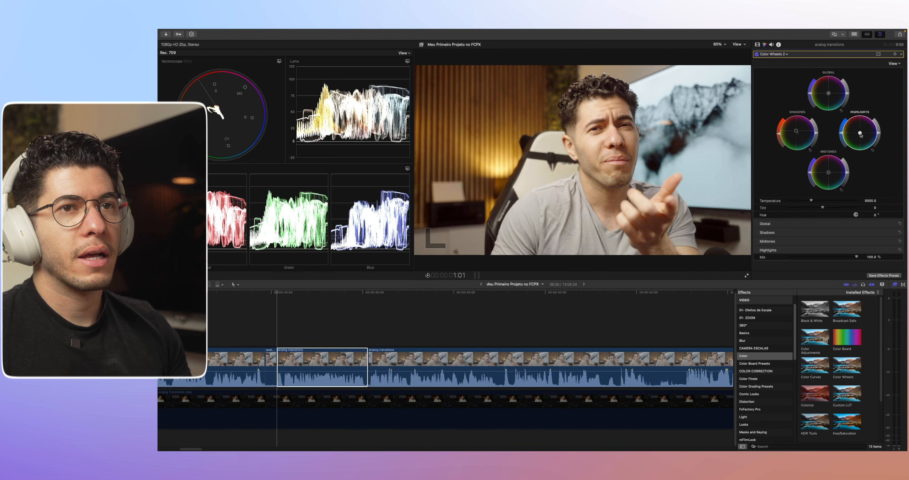
pyautogui.moveTo(860, 133); pyautogui.dragTo(863, 136)
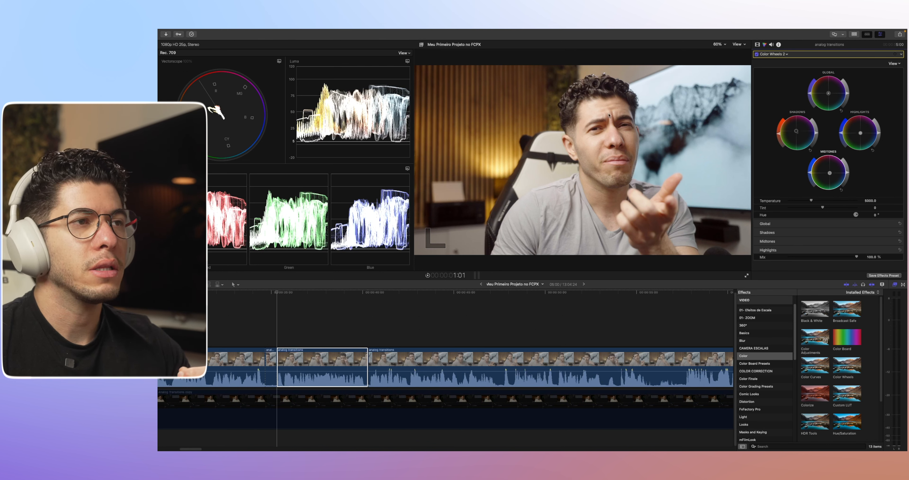
# Step: Disable and enable Color Wheels 2 repeatedly to compare the image before and after the color tinting
pyautogui.click(755, 55)
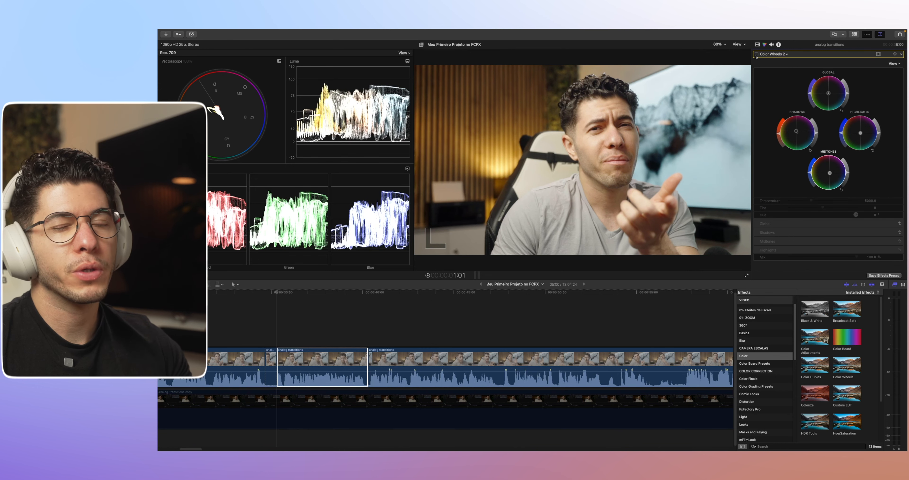
pyautogui.click(756, 55)
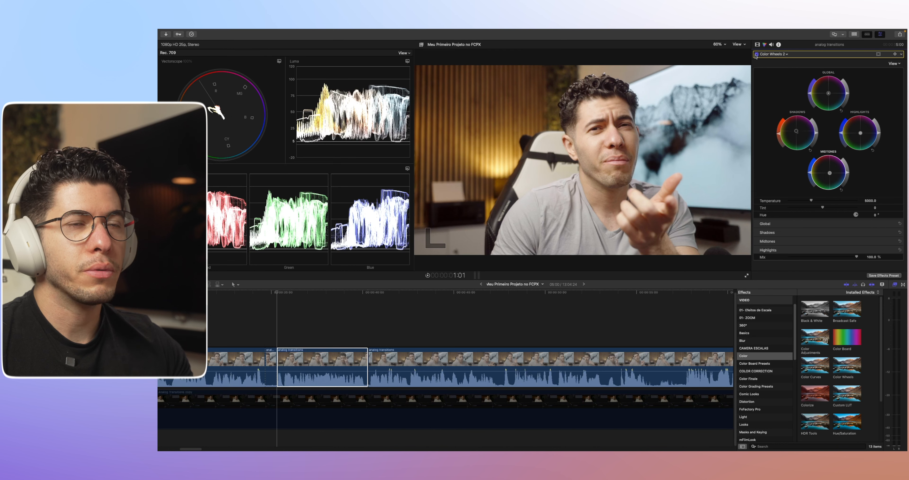
pyautogui.click(756, 55)
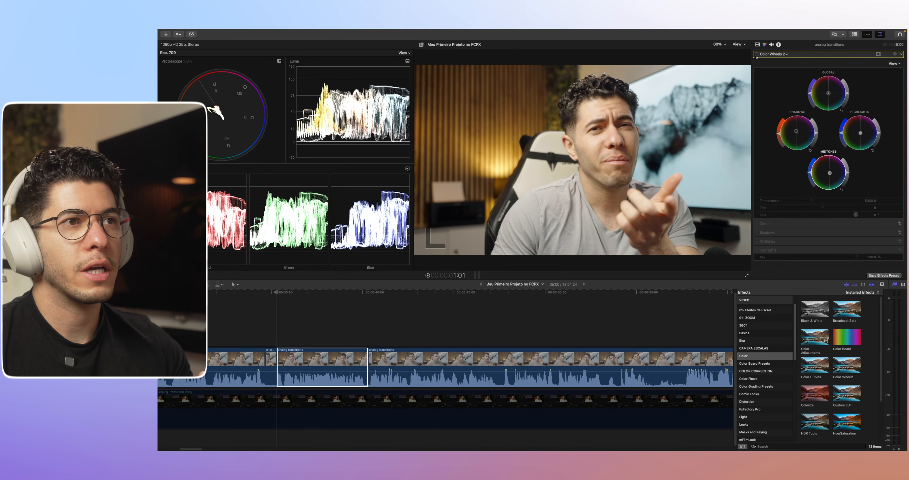
pyautogui.click(755, 55)
pyautogui.click(755, 55)
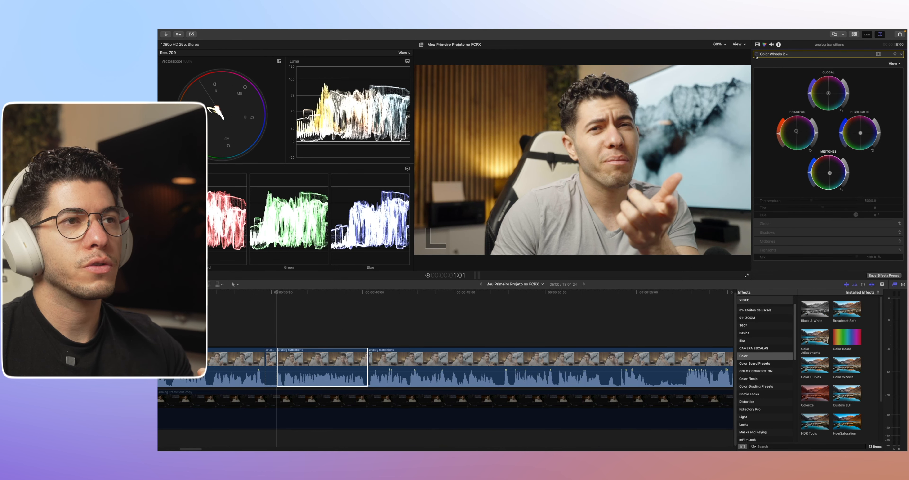
pyautogui.click(755, 55)
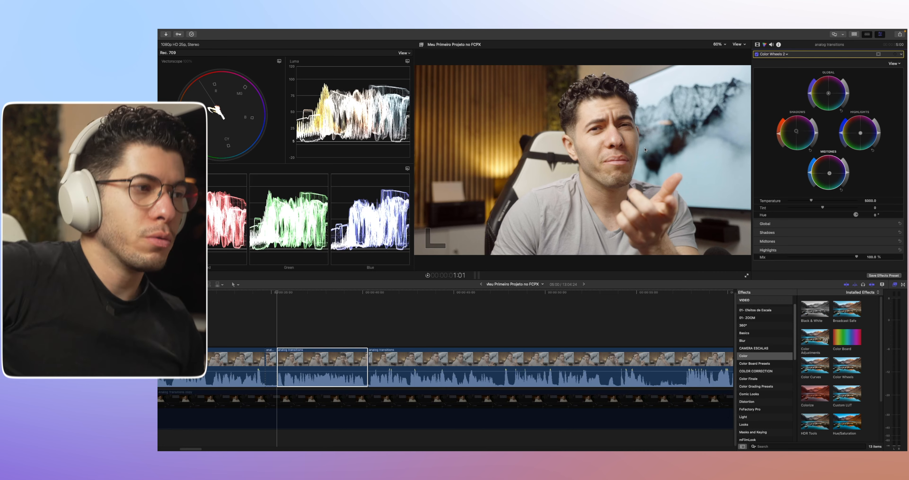
# Step: Paste the Color Wheels 1, Custom LUT, Color Wheels 2, Channel EQ, Compressor, Limiter and Voice Isolation attributes onto all the talking-head clips in the timeline
pyautogui.press('super+minus')
pyautogui.press('super+minus')
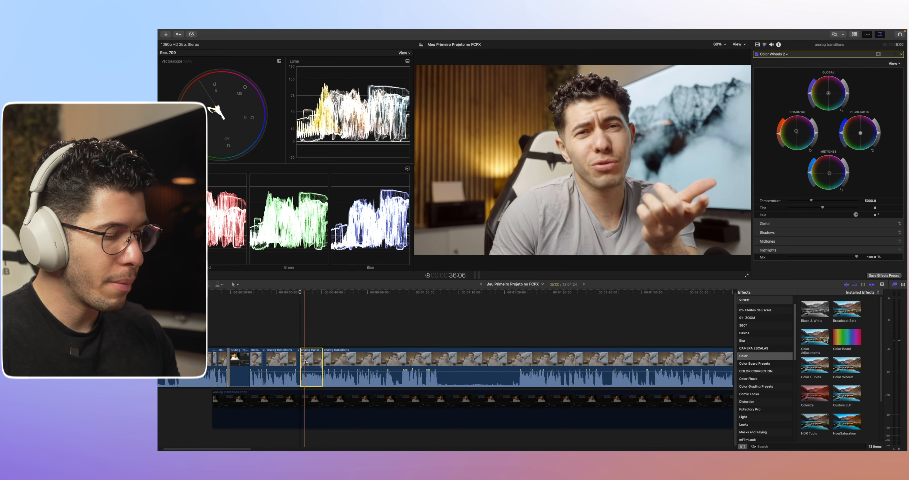
pyautogui.press('super+minus')
pyautogui.press('super+minus')
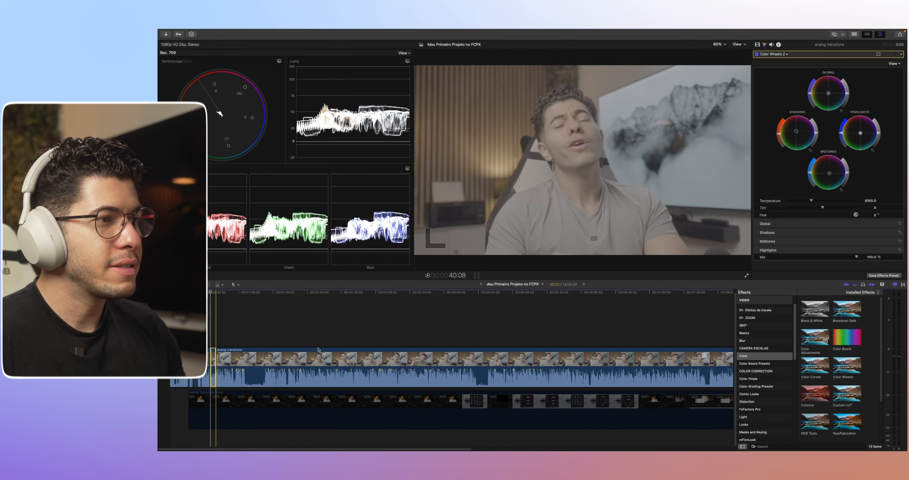
pyautogui.click(288, 359)
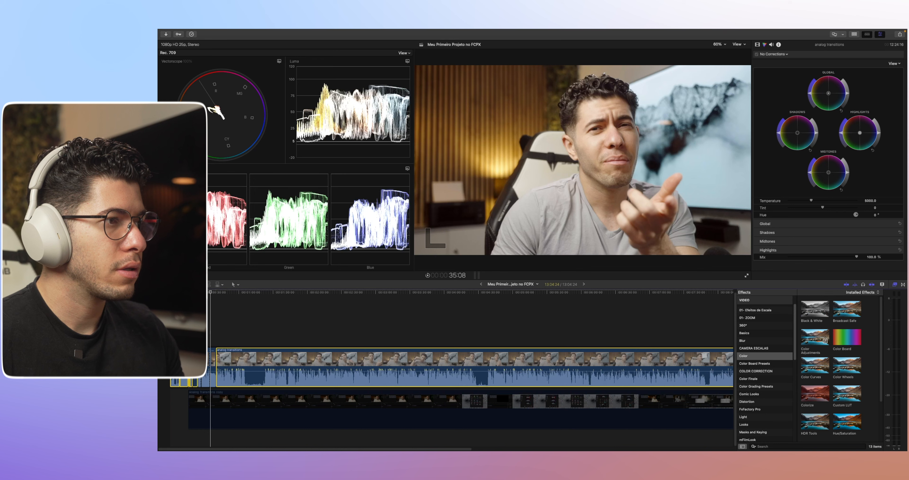
pyautogui.press('super+a')
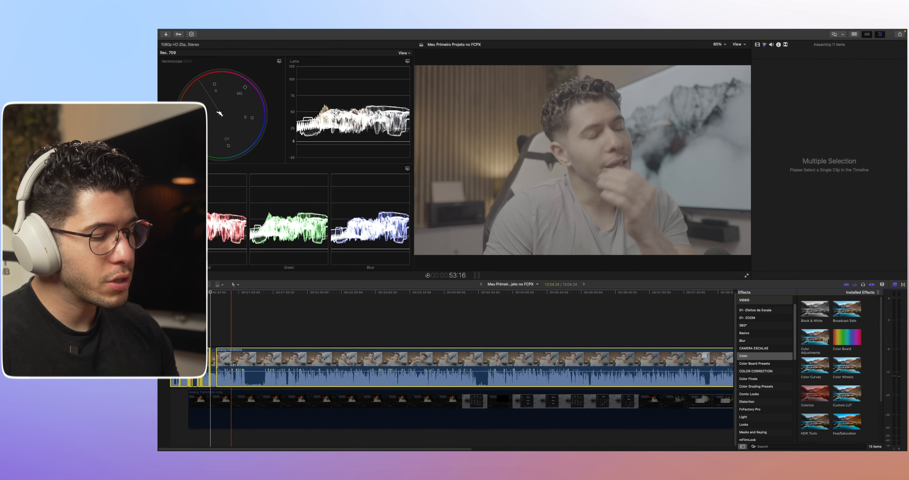
pyautogui.press('super+shift+v')
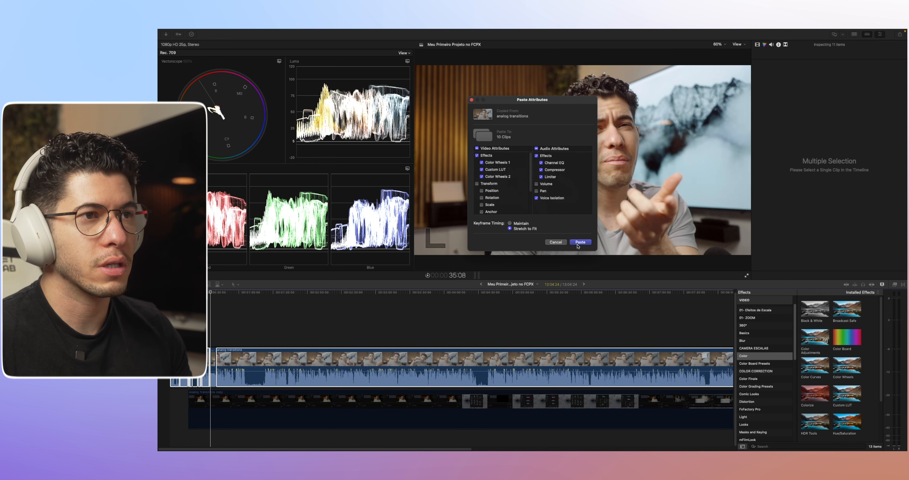
pyautogui.press('Return')
# Step: Play the corrected timeline, and disable and enable the long talking-head clip's video effects to compare the image before and after
pyautogui.press('space')
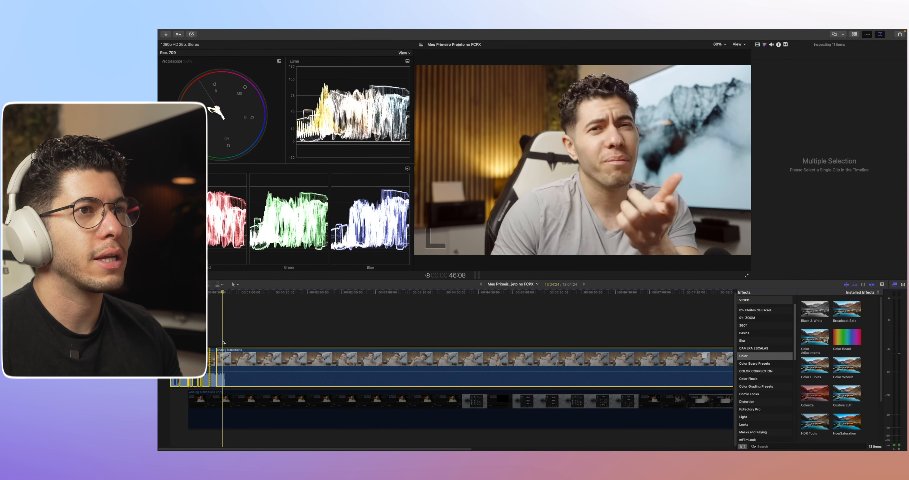
pyautogui.click(581, 357)
pyautogui.hscroll(1, 581, 357)
pyautogui.press('space')
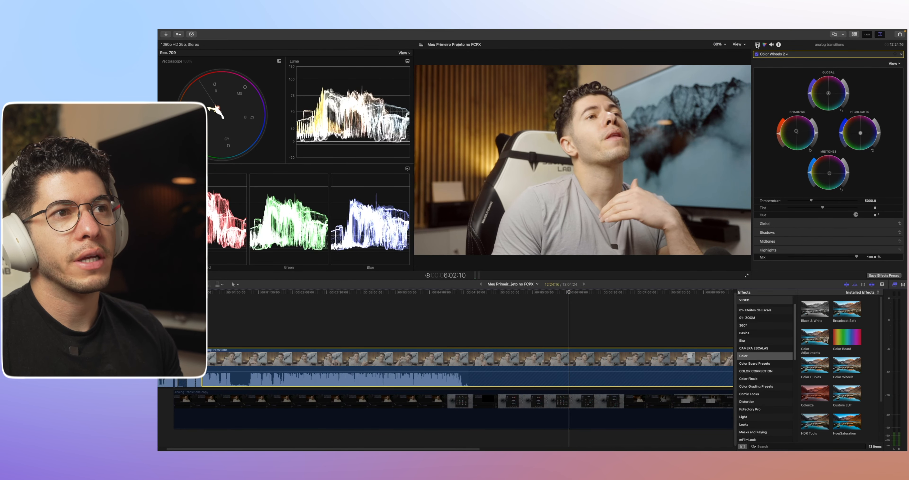
pyautogui.click(757, 44)
pyautogui.click(756, 55)
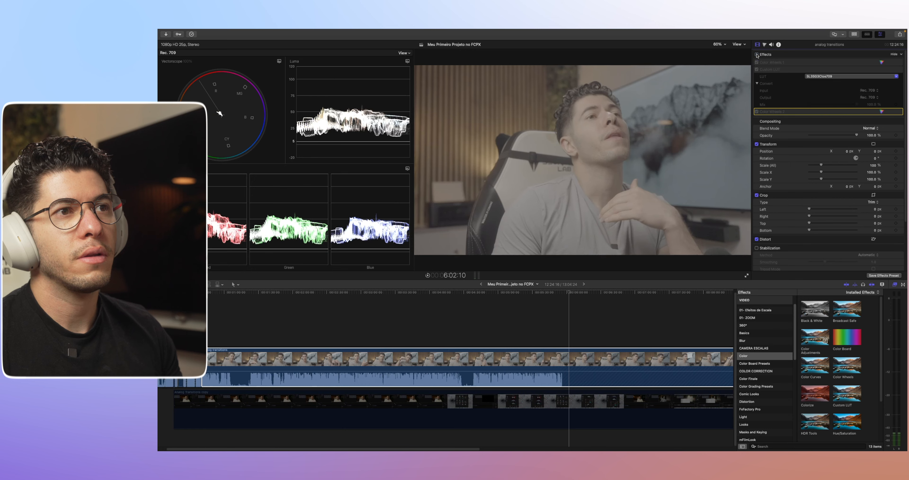
pyautogui.click(757, 55)
pyautogui.click(756, 55)
pyautogui.click(756, 54)
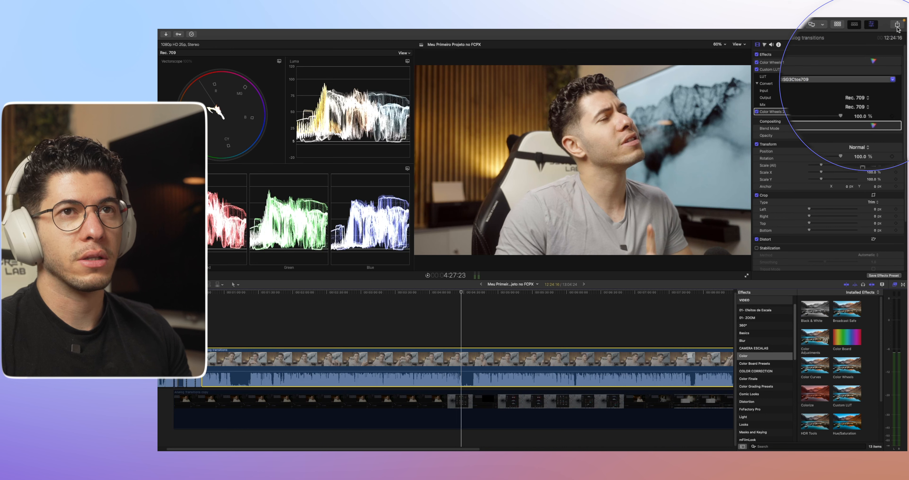
# Step: Add a new Export File destination to the share destinations and rename it Youtube
pyautogui.click(897, 25)
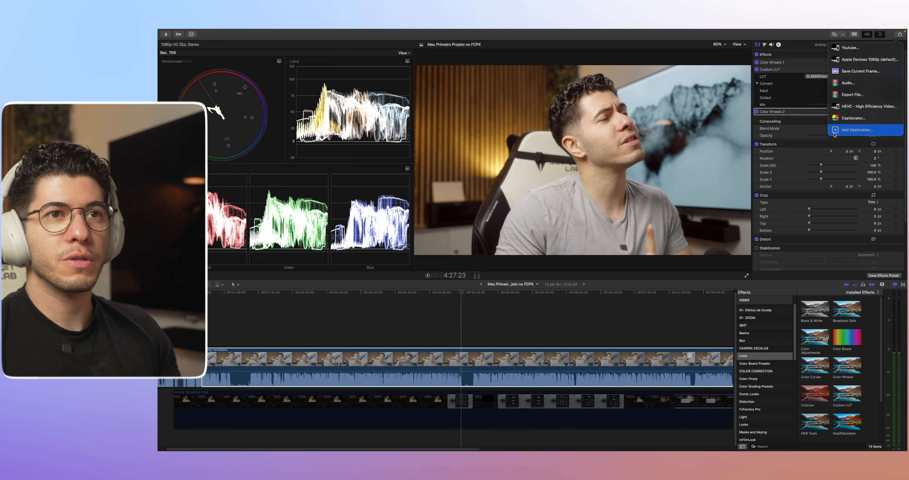
pyautogui.click(844, 133)
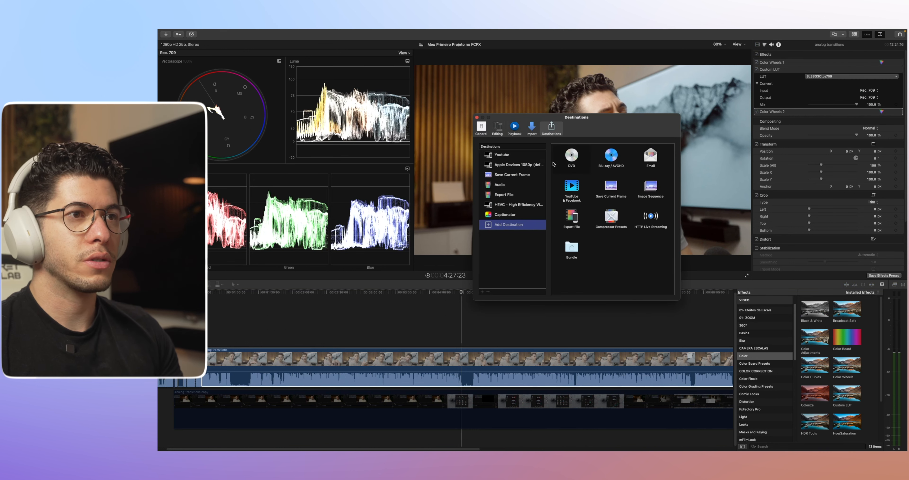
pyautogui.moveTo(570, 216); pyautogui.dragTo(496, 223)
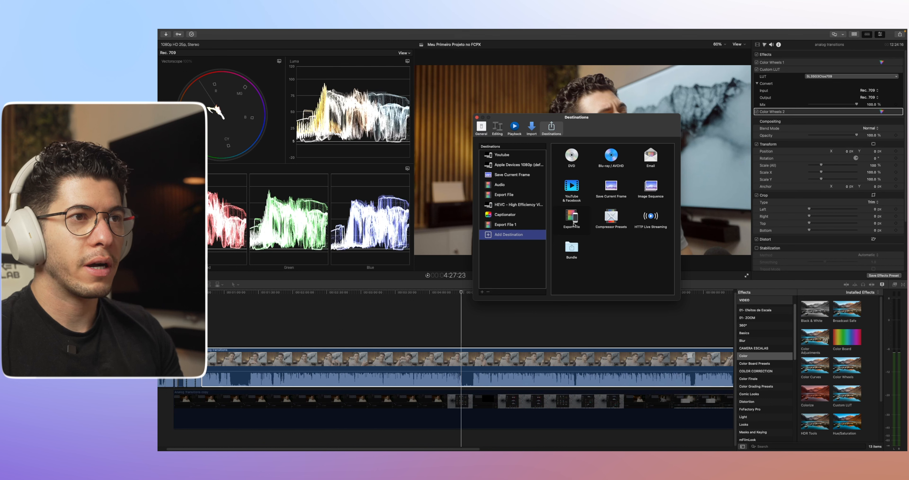
pyautogui.click(501, 225)
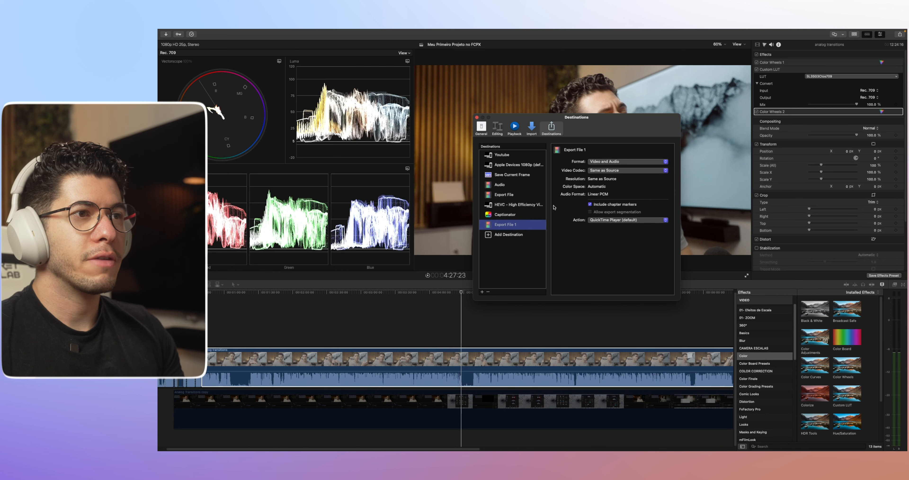
pyautogui.click(503, 224)
pyautogui.write('Yout')
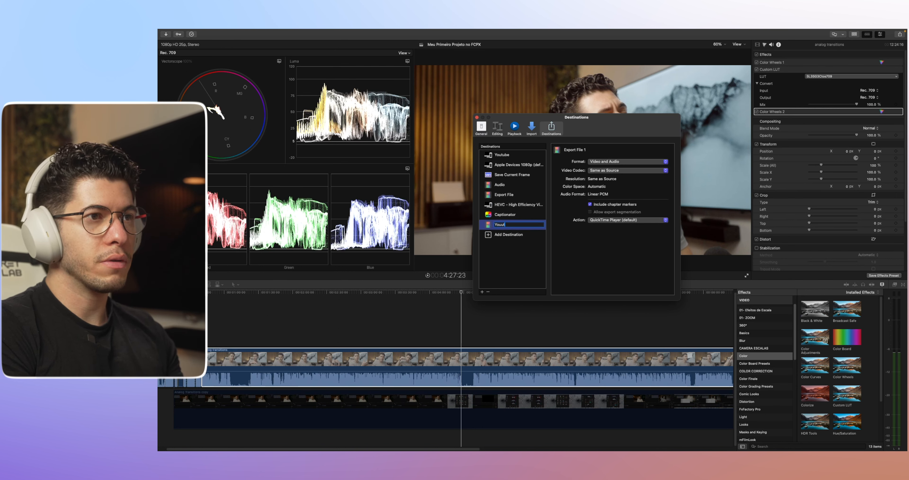
pyautogui.write('ube')
pyautogui.press('Return')
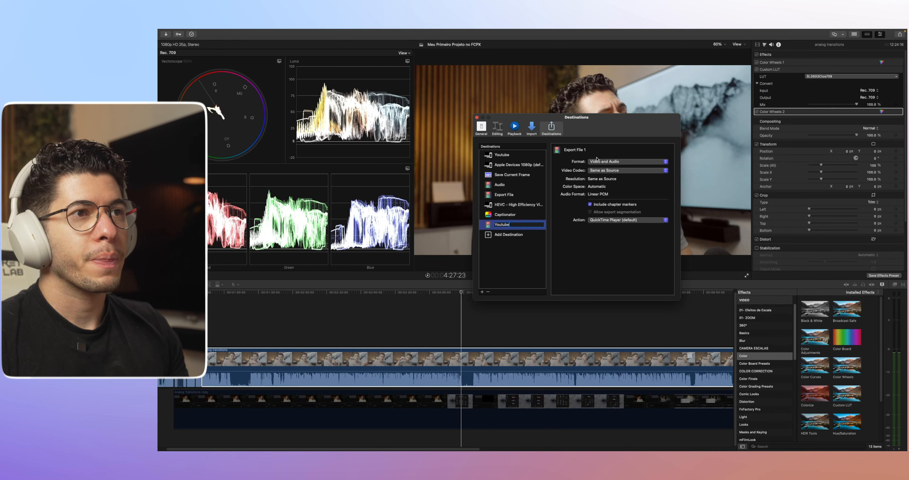
# Step: Set the new Youtube destination's format to Computer
pyautogui.click(610, 162)
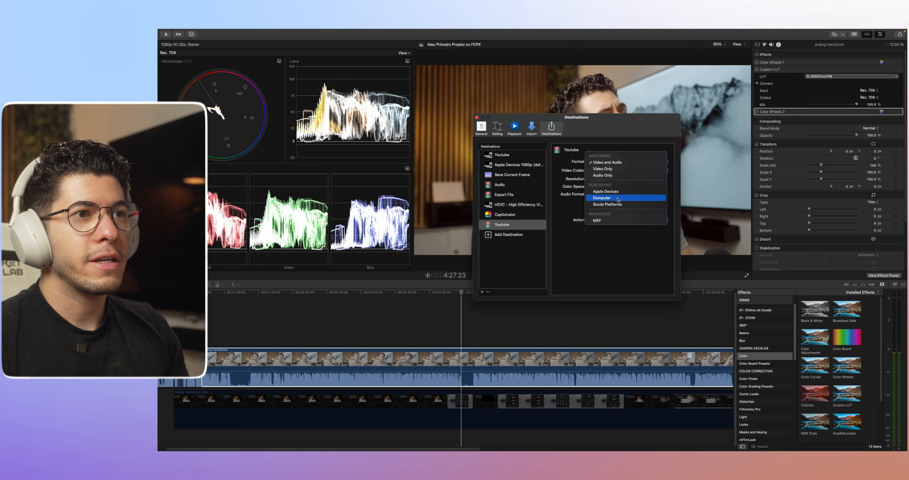
pyautogui.click(607, 199)
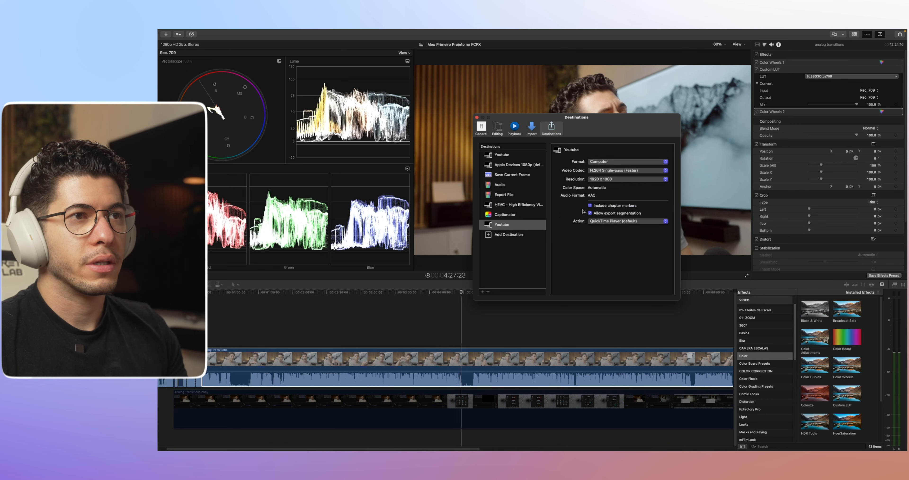
pyautogui.click(613, 165)
pyautogui.click(612, 164)
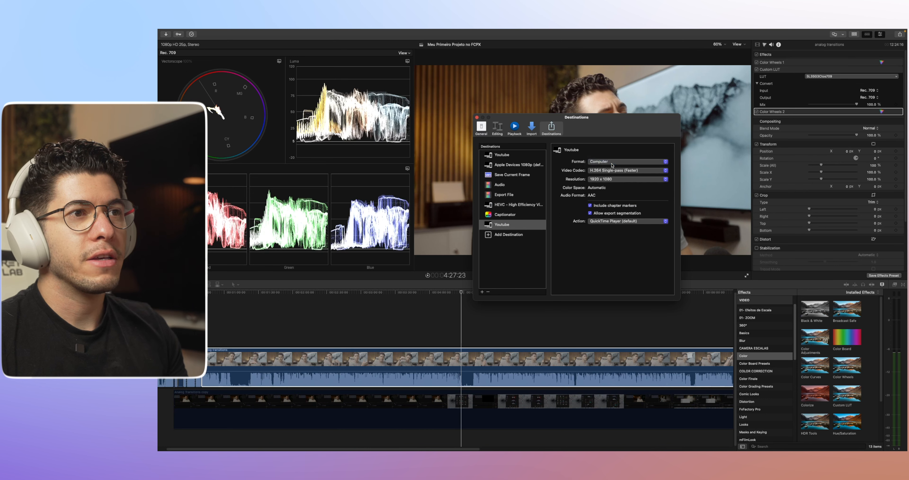
# Step: Try the Social Platforms format for the Youtube destination and return it to Computer
pyautogui.click(612, 163)
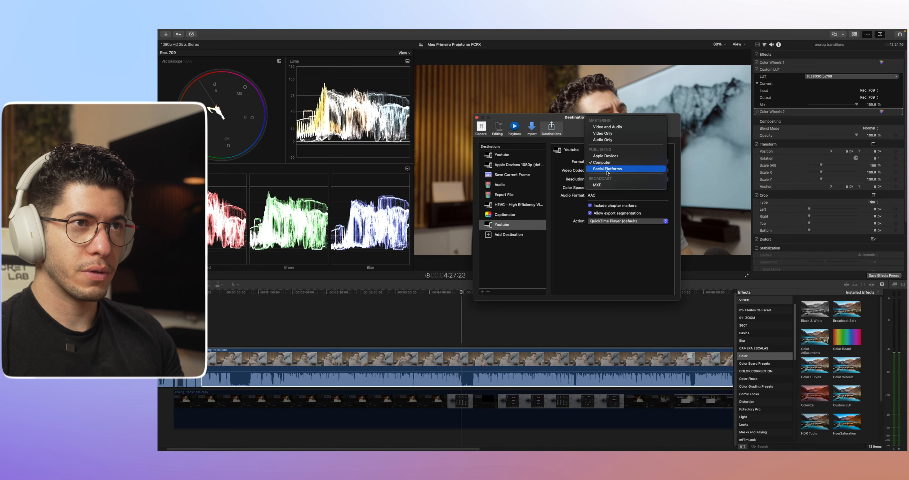
pyautogui.click(607, 169)
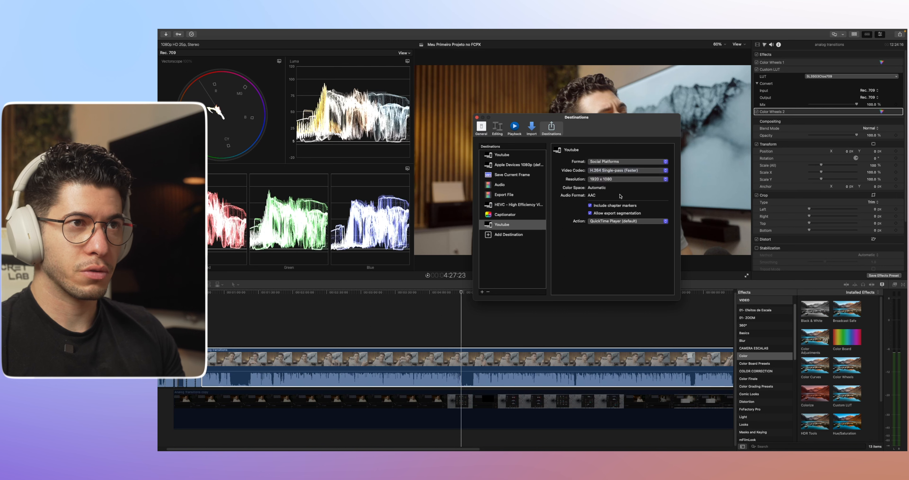
pyautogui.click(611, 162)
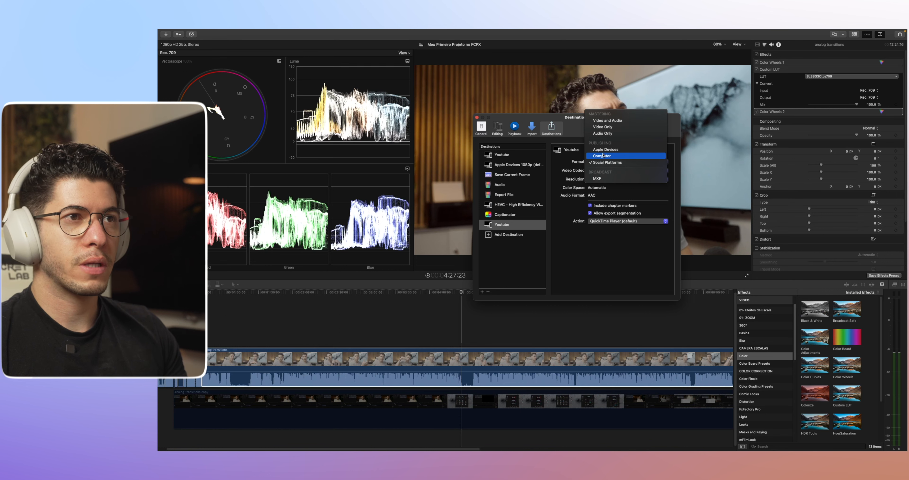
pyautogui.click(604, 155)
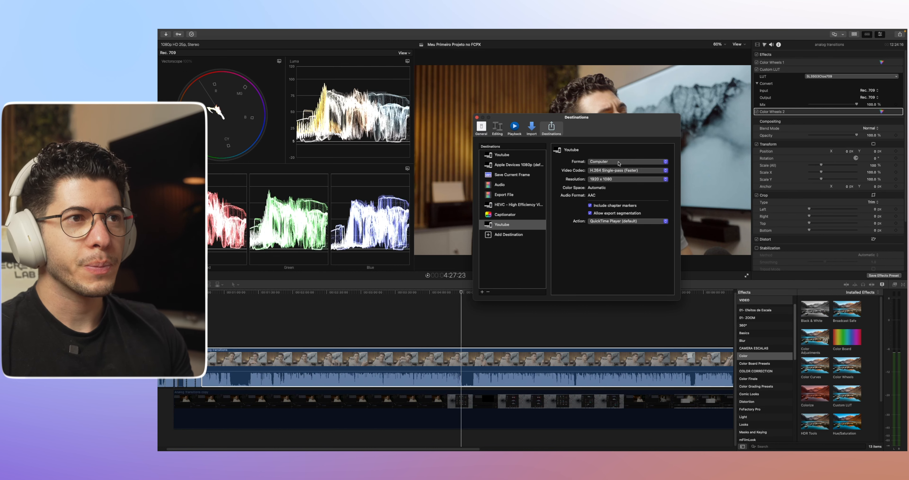
# Step: Set the destination's video codec to H.264 Multi-pass (Better), resolution to 4096 x 2160 and action to Save only, and close the destination settings
pyautogui.click(615, 170)
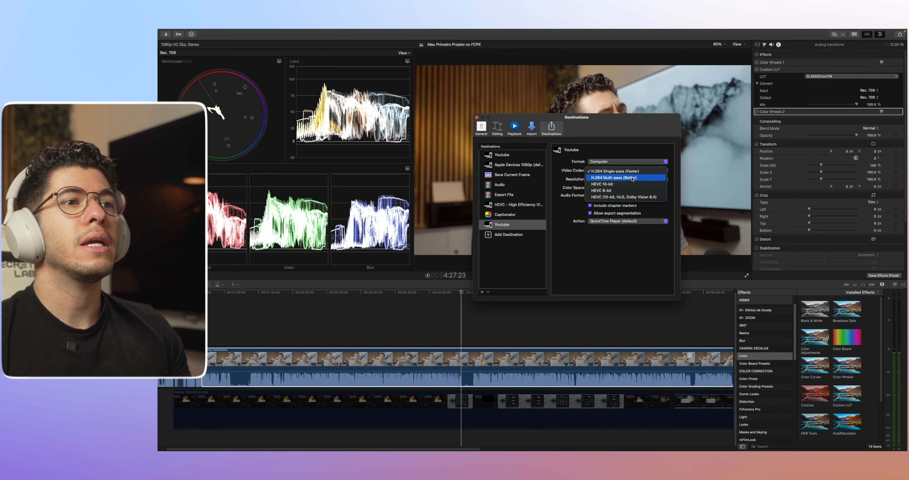
pyautogui.click(612, 178)
pyautogui.click(605, 179)
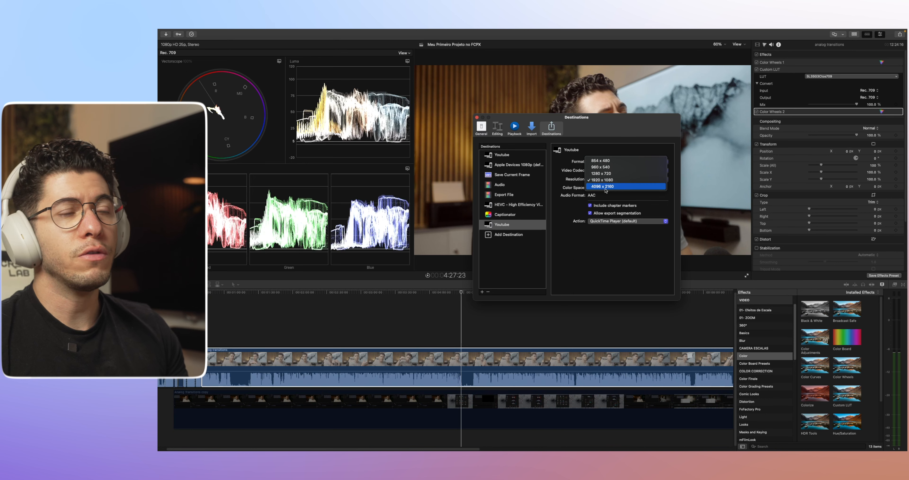
pyautogui.click(605, 187)
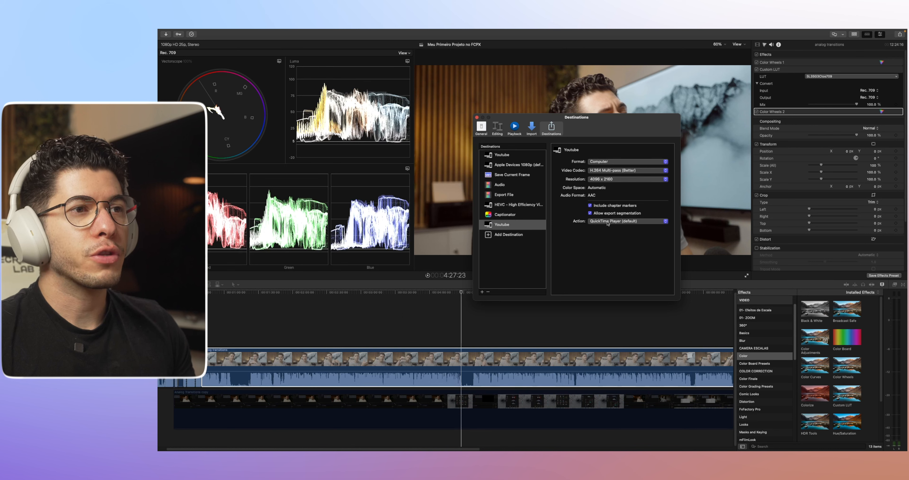
pyautogui.click(627, 223)
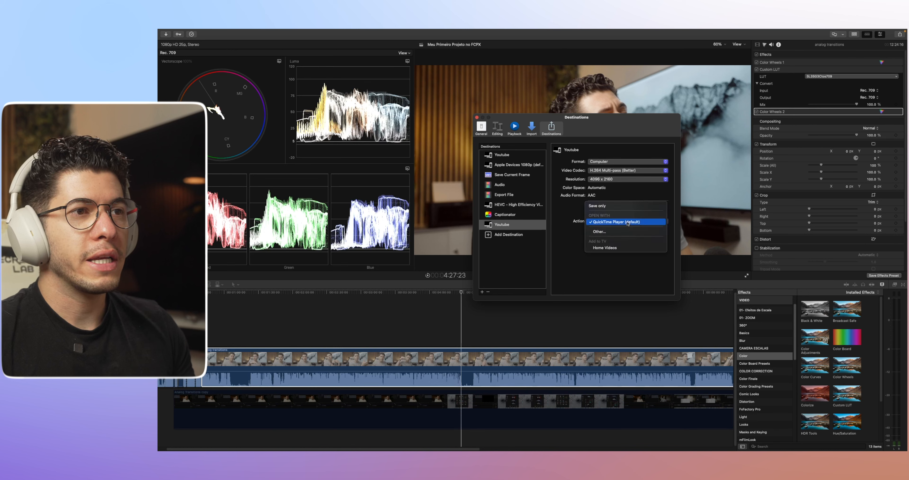
pyautogui.click(598, 206)
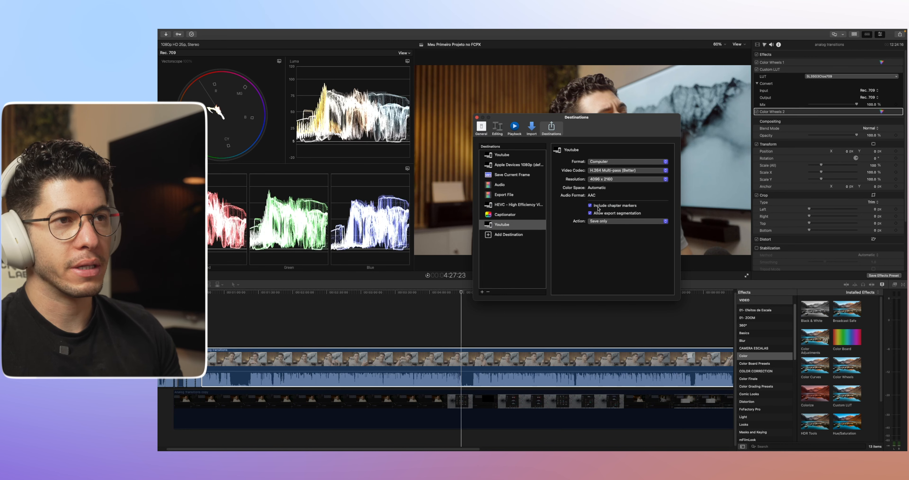
pyautogui.click(509, 234)
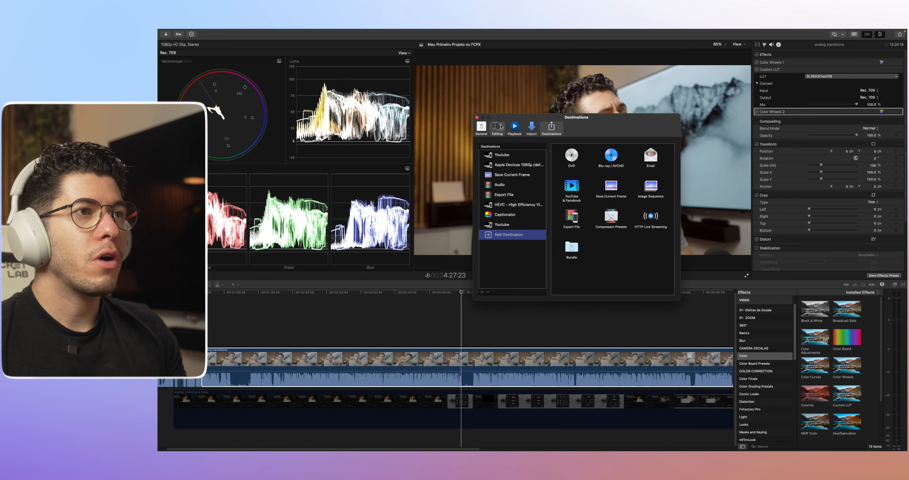
pyautogui.click(477, 117)
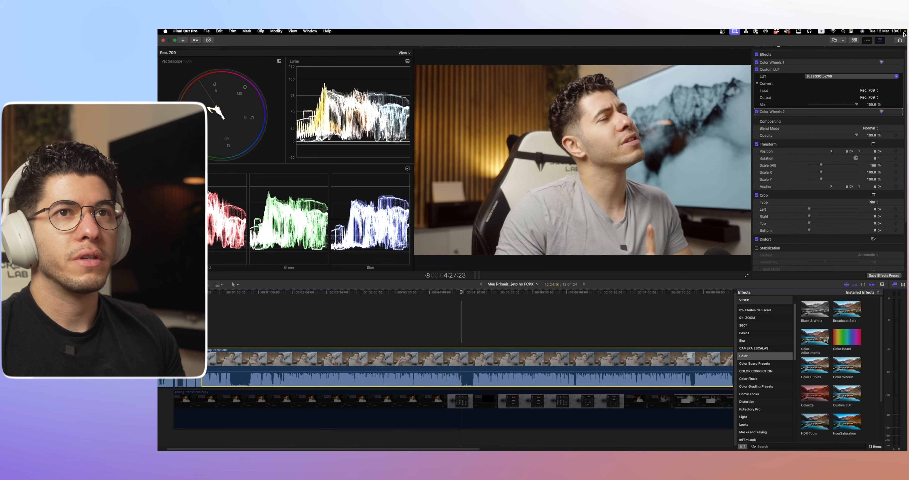
# Step: Open the project's export with the Youtube destination and keep its resolution at 1920 x 1080
pyautogui.click(899, 41)
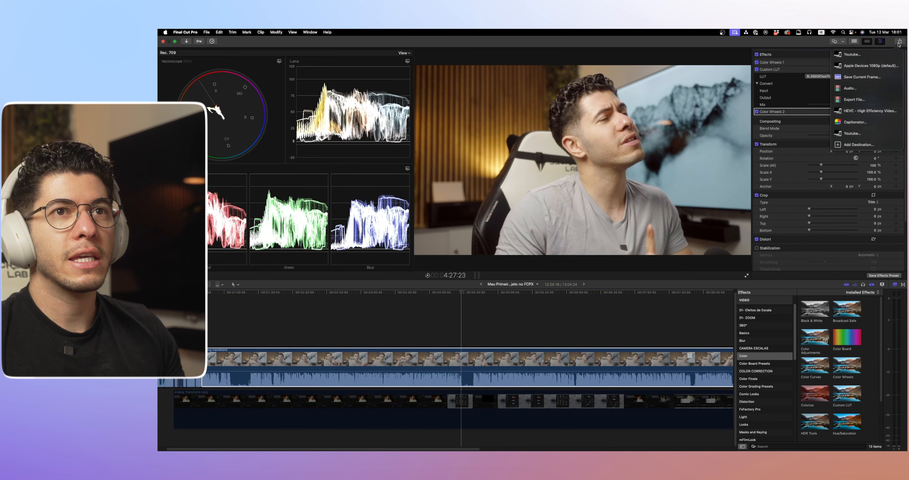
pyautogui.click(857, 132)
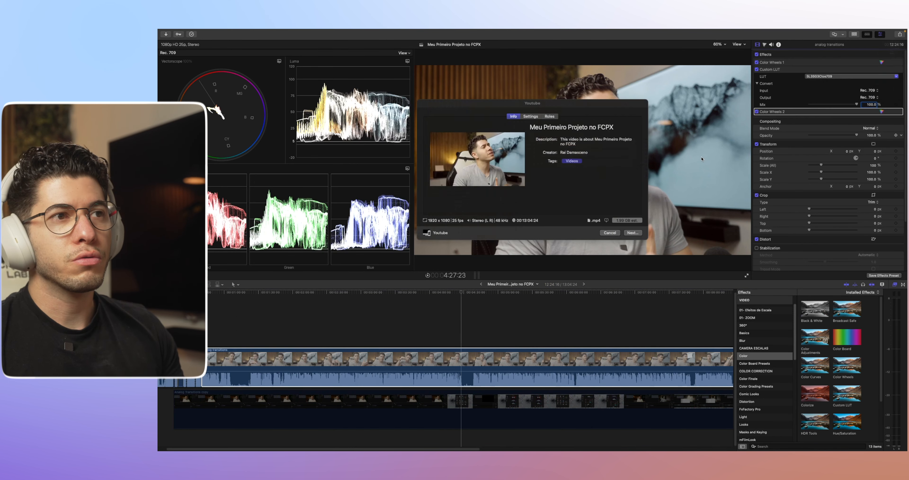
pyautogui.click(531, 116)
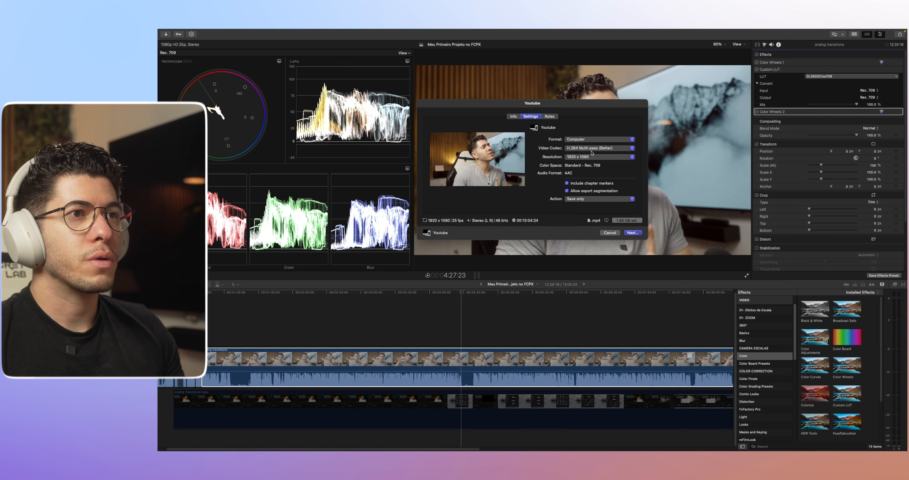
pyautogui.click(582, 157)
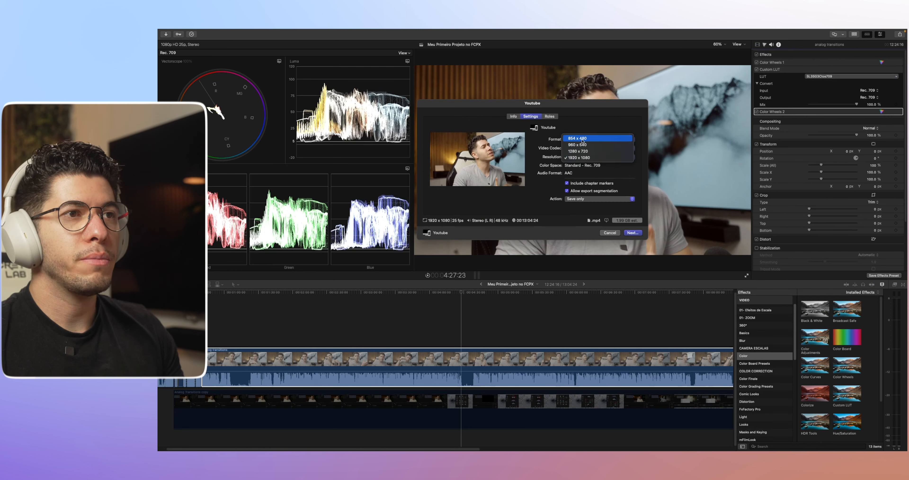
pyautogui.click(583, 158)
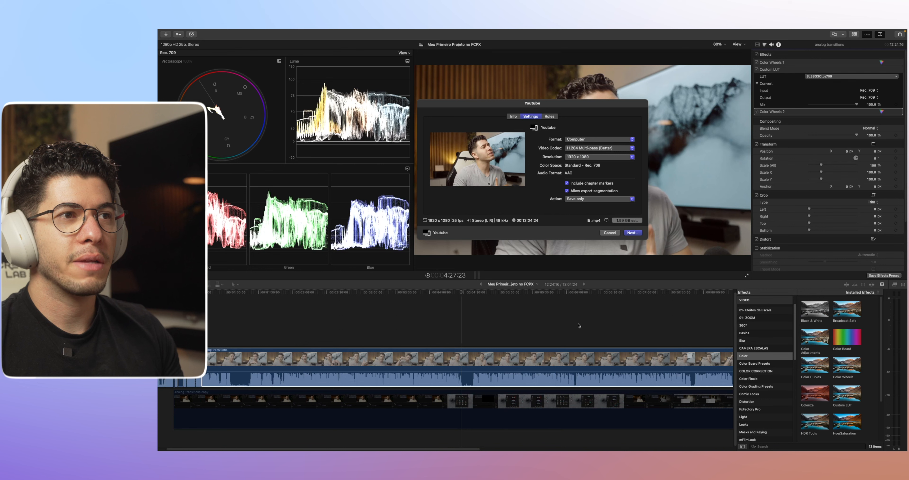
# Step: Try the Social Platforms format for this export and return it to Computer
pyautogui.click(581, 139)
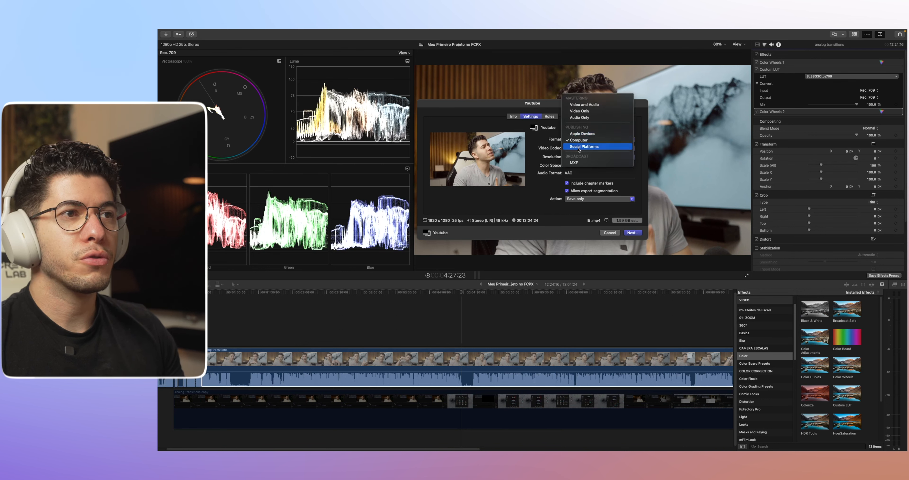
pyautogui.click(578, 147)
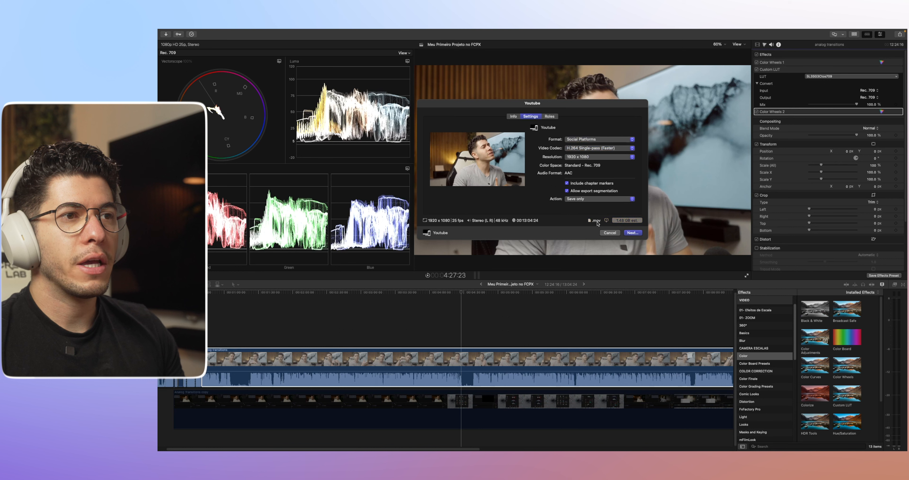
pyautogui.click(584, 140)
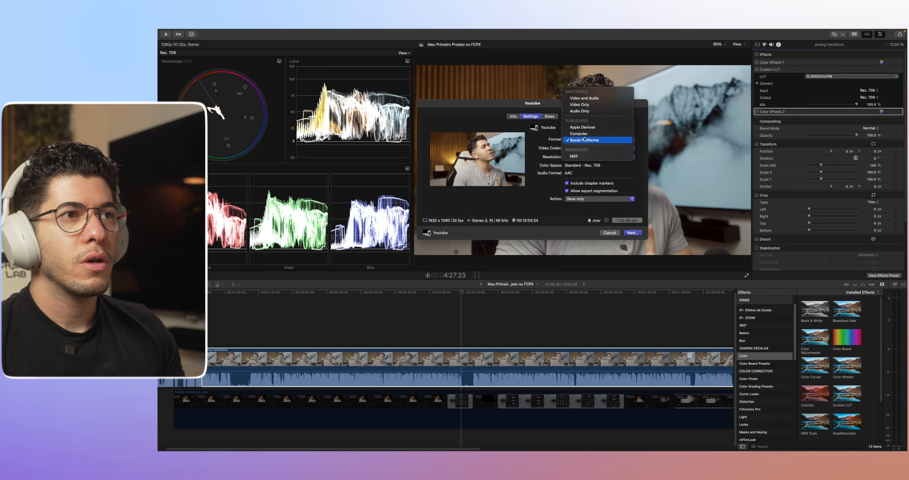
pyautogui.click(582, 132)
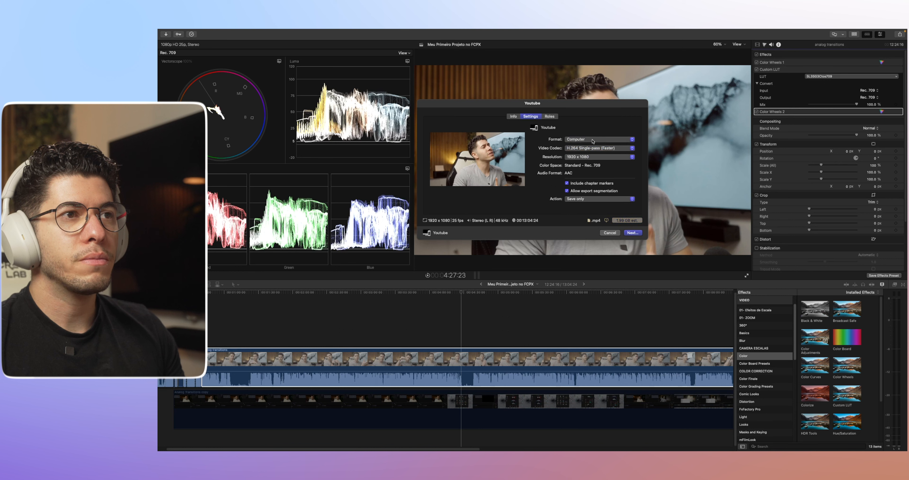
# Step: Set the export's format to Apple Devices with the H.264 Multi-pass (Better) video codec
pyautogui.click(582, 139)
pyautogui.click(583, 134)
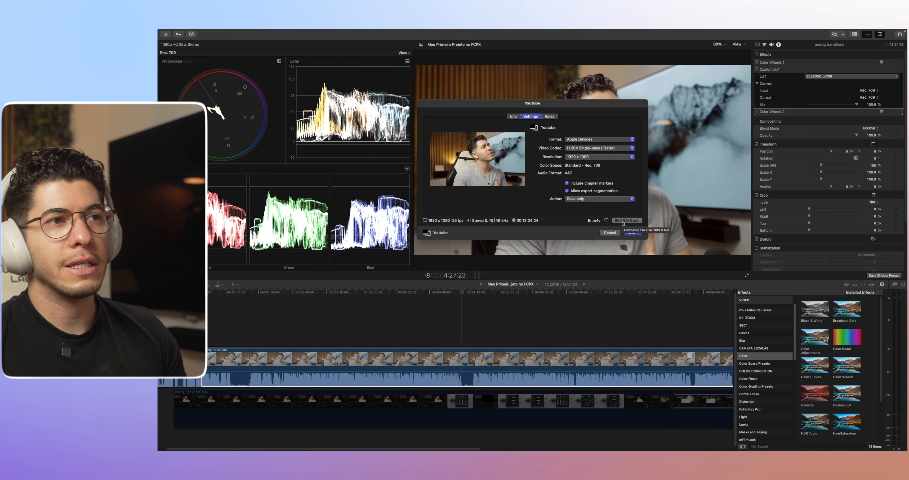
pyautogui.click(600, 148)
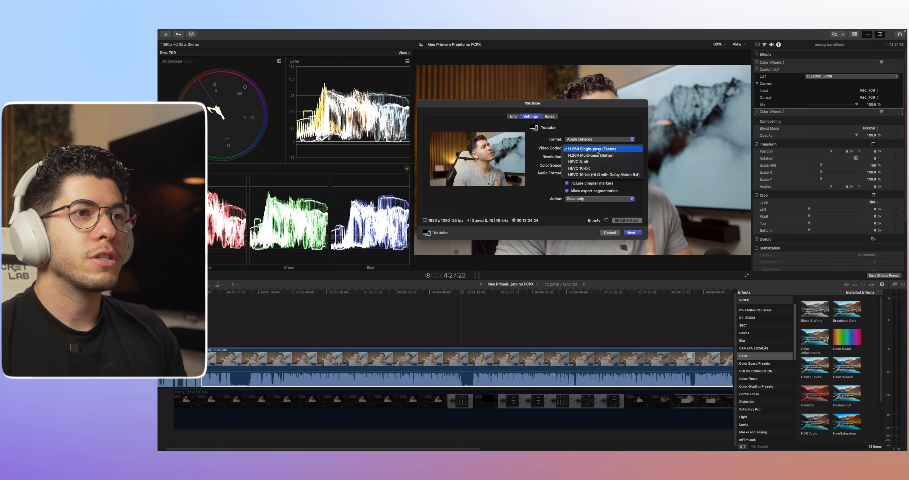
pyautogui.click(599, 155)
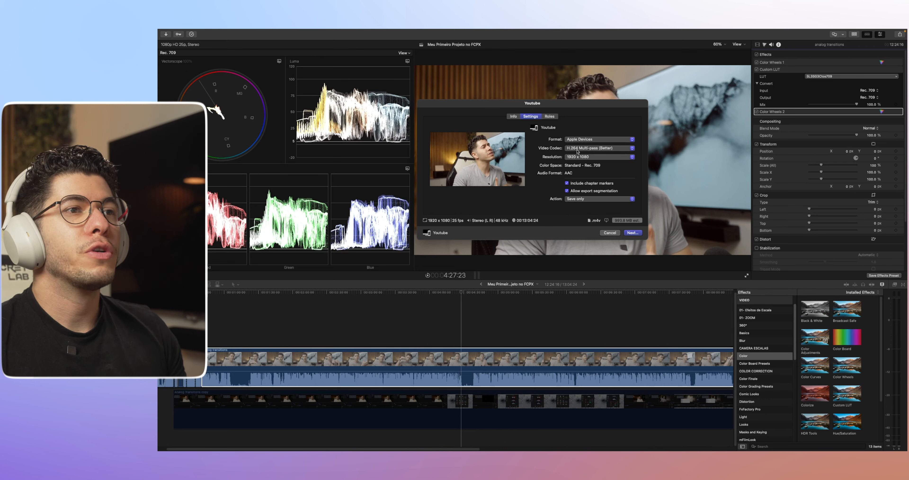
pyautogui.click(589, 151)
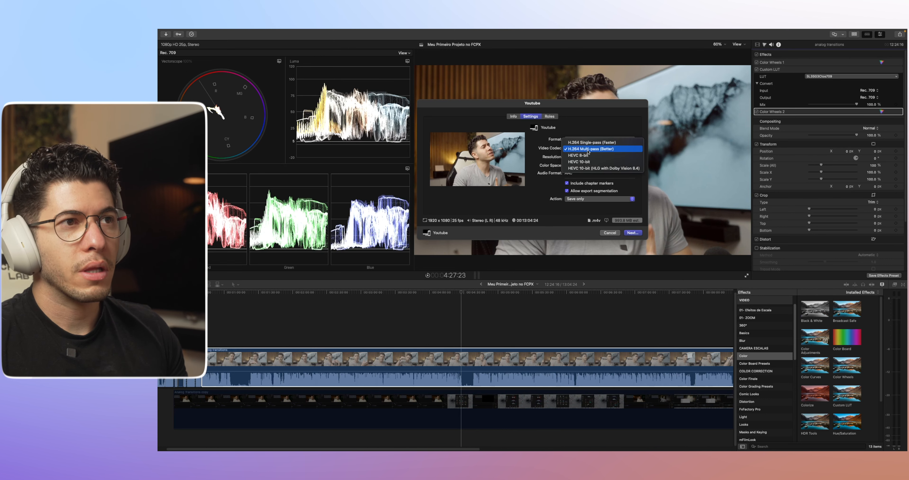
pyautogui.click(601, 149)
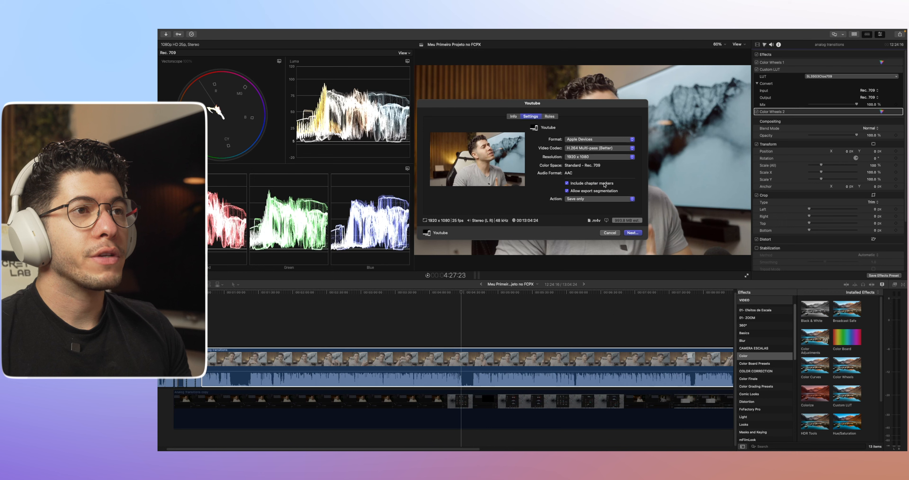
pyautogui.click(601, 156)
# Step: Continue to the save location, choose the GUIA FCPX folder on the Desktop, and cancel the full-project export
pyautogui.click(625, 231)
pyautogui.click(633, 233)
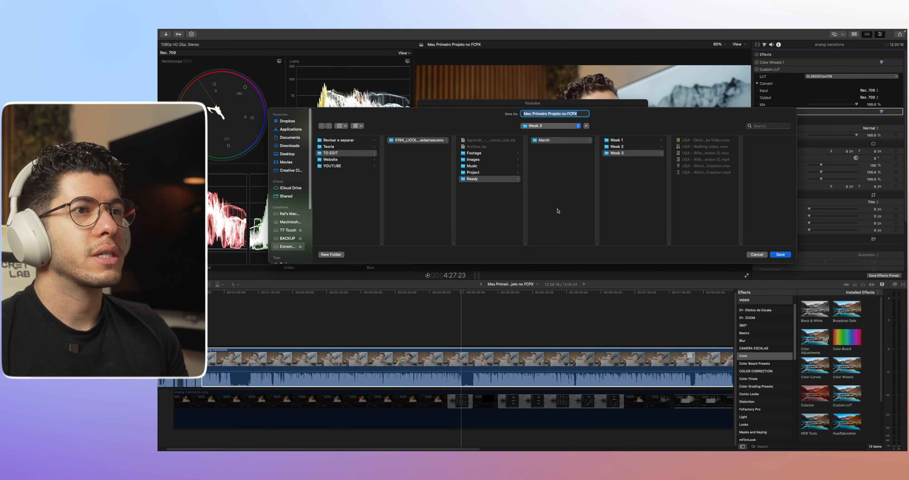
pyautogui.click(586, 126)
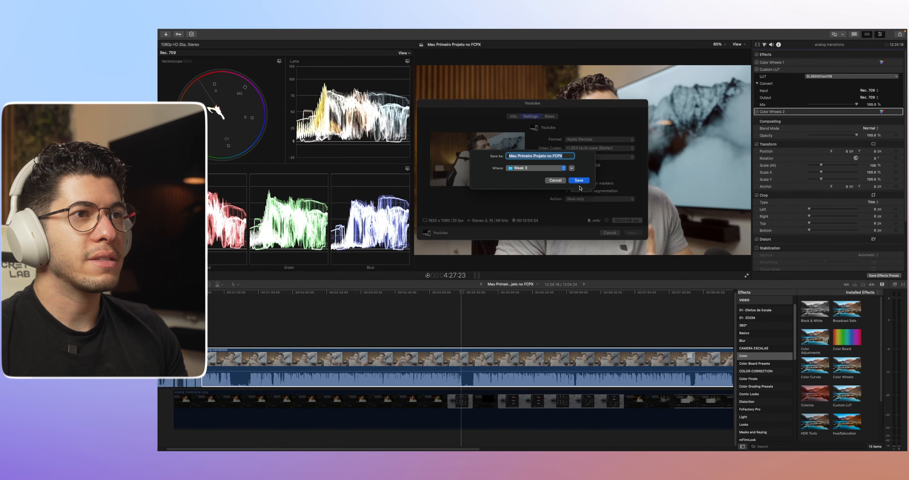
pyautogui.click(571, 168)
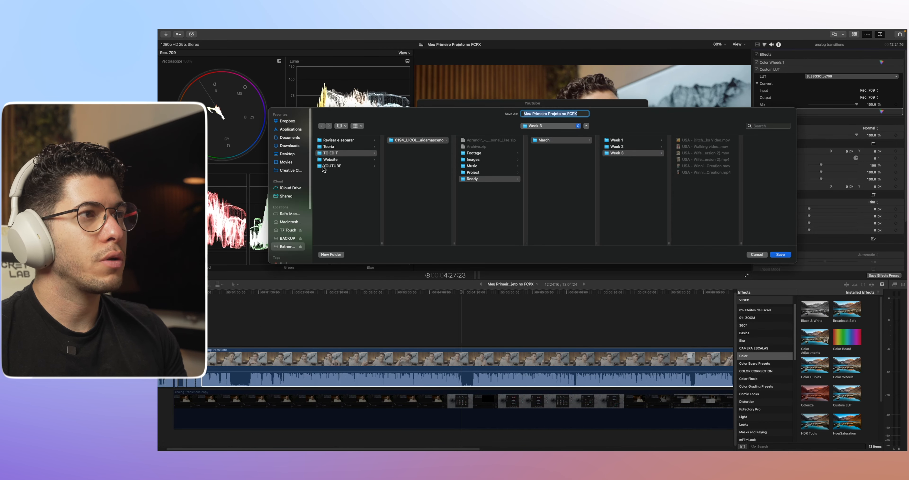
pyautogui.click(288, 154)
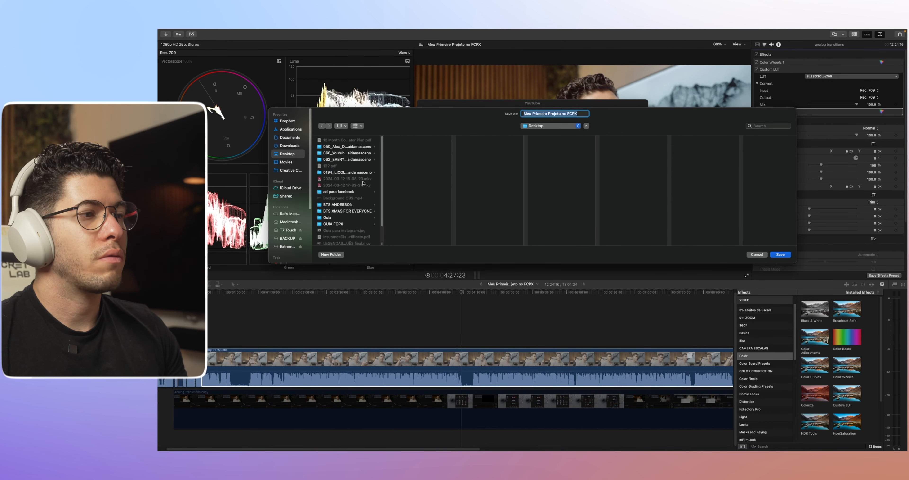
pyautogui.click(329, 224)
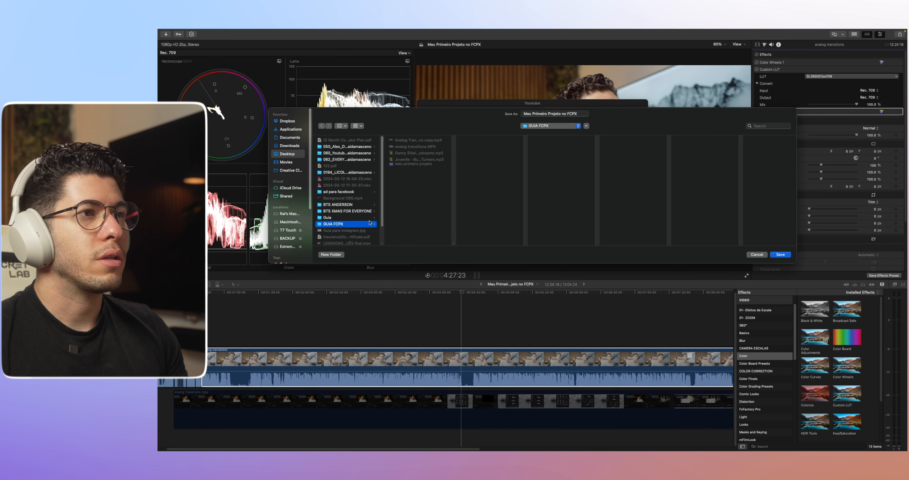
pyautogui.click(757, 254)
pyautogui.click(609, 233)
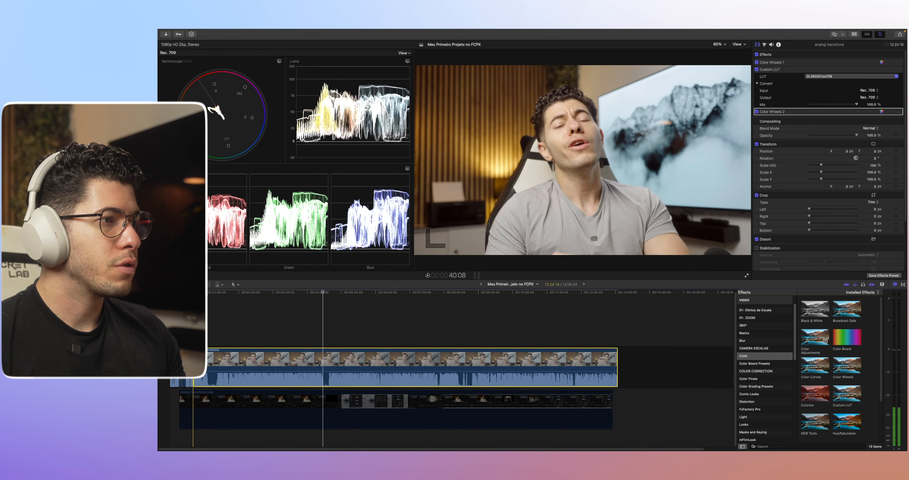
# Step: Export about the first 40 seconds of the timeline with the Youtube destination into the GUIA FCPX folder and check the background tasks
pyautogui.click(192, 367)
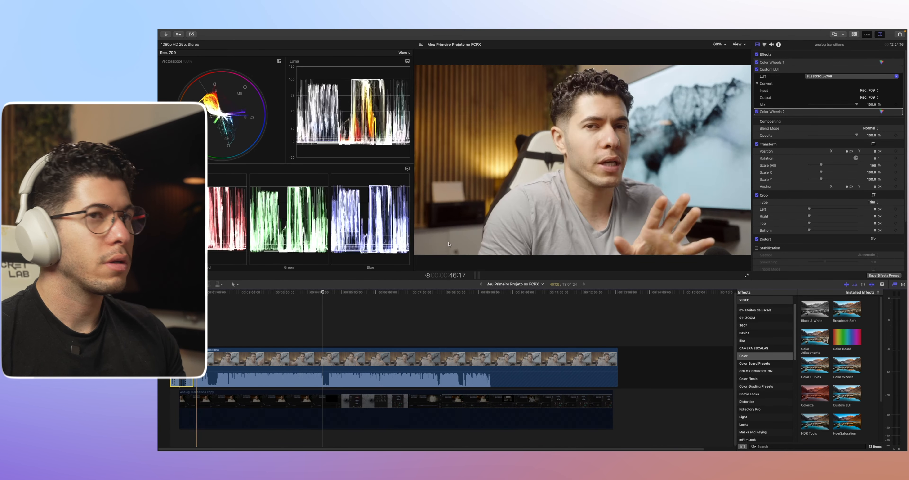
pyautogui.click(899, 34)
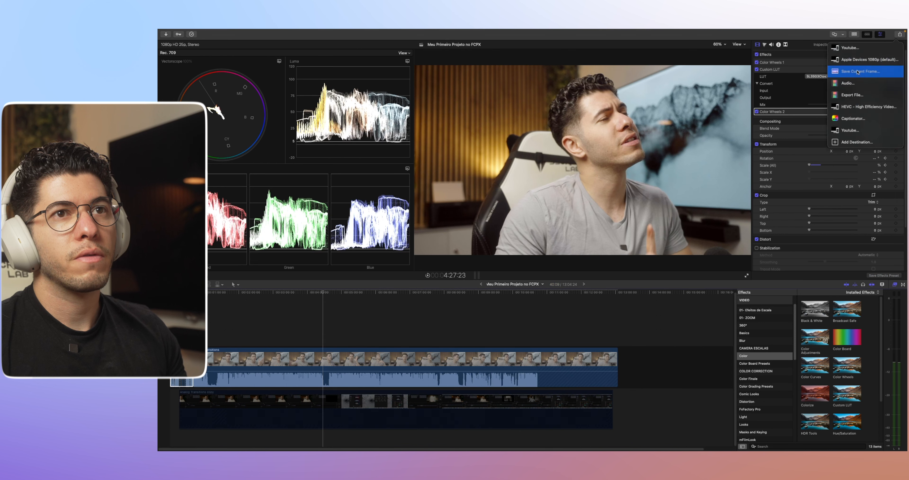
pyautogui.click(849, 130)
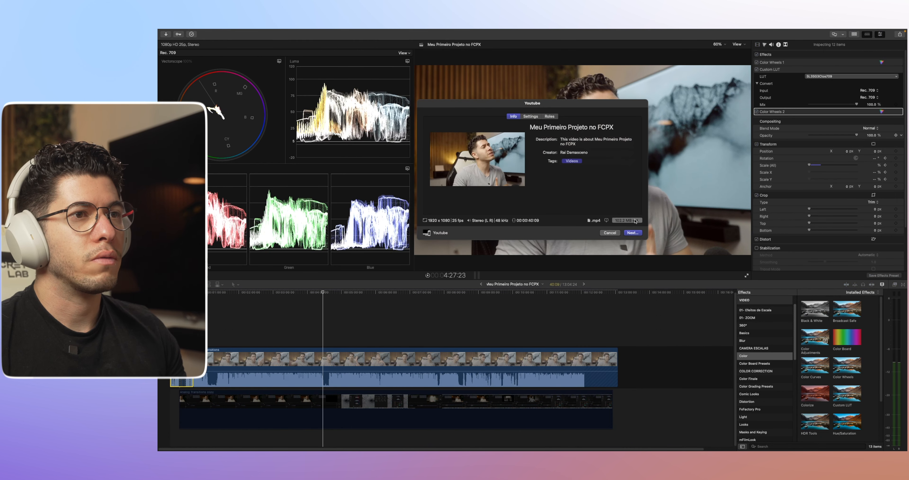
pyautogui.click(632, 233)
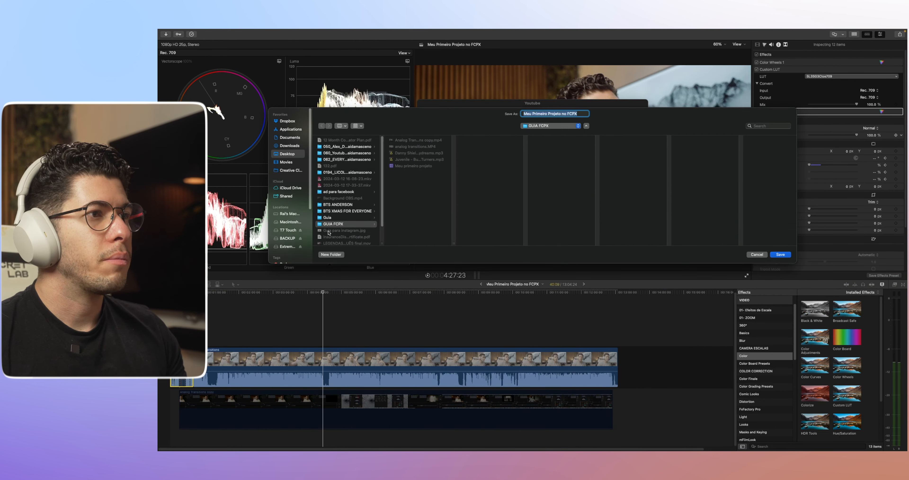
pyautogui.click(332, 225)
pyautogui.click(780, 255)
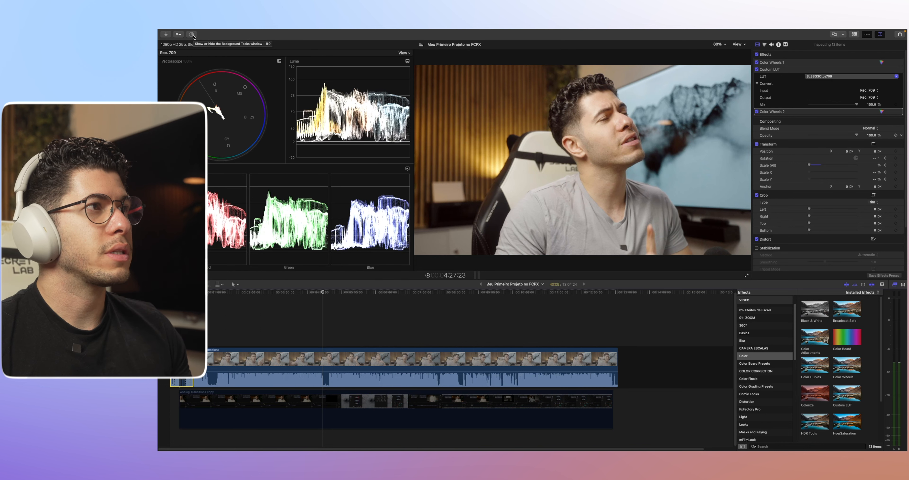
pyautogui.click(191, 34)
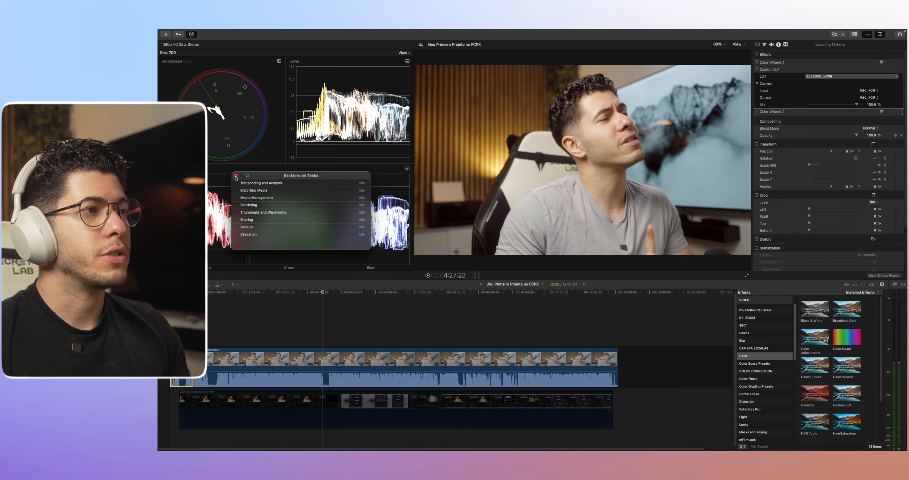
pyautogui.click(236, 176)
# Step: Switch to the desktop, minimize the OBS window, move the GUIA FCPX folder near the middle of the desktop and open it
pyautogui.hotkey('ctrl', 'Left')
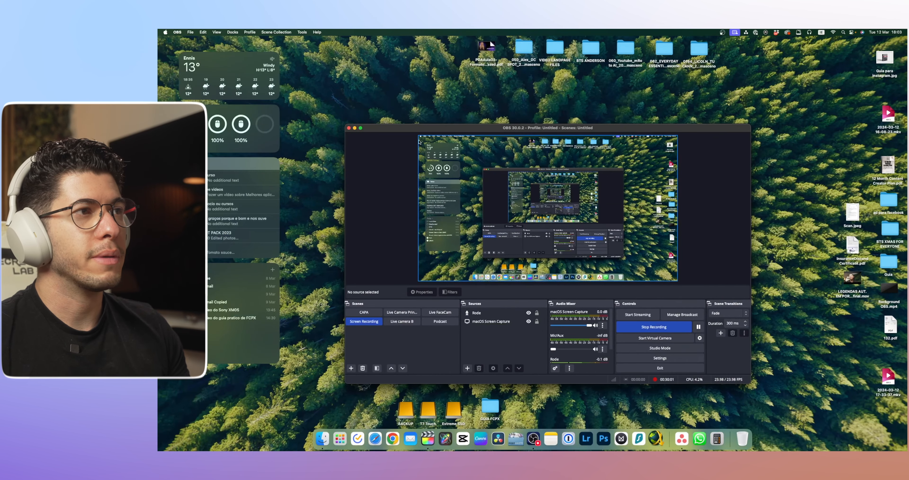
pyautogui.click(354, 128)
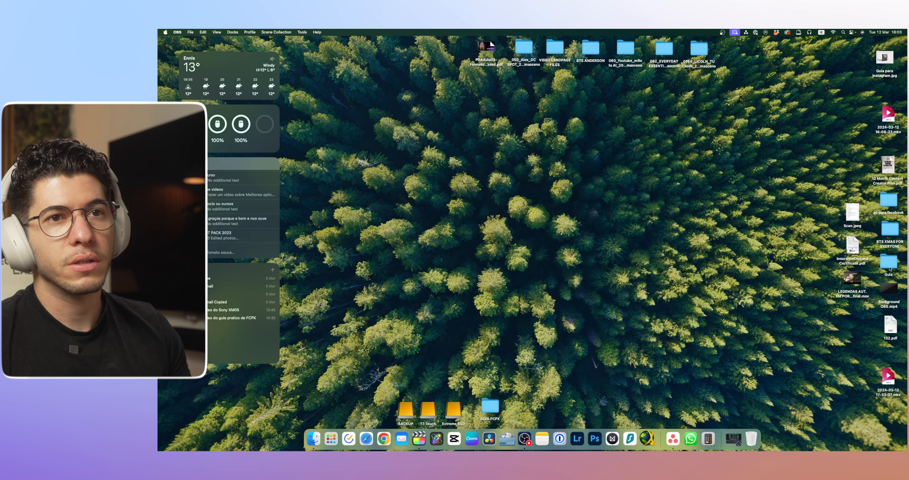
pyautogui.moveTo(491, 405); pyautogui.dragTo(545, 264)
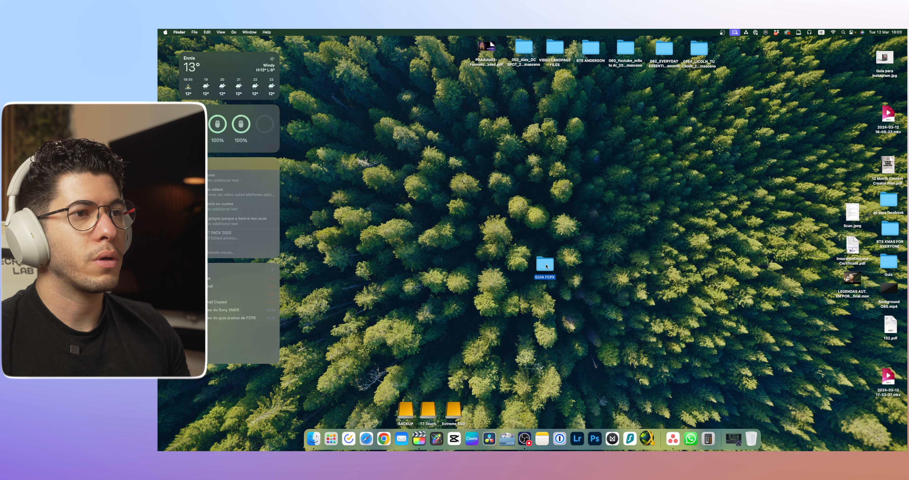
pyautogui.doubleClick(544, 263)
# Step: Preview the exported file Meu Primeiro Projeto no FCPX.mp4, scrubbing through the video, and close the preview
pyautogui.click(494, 160)
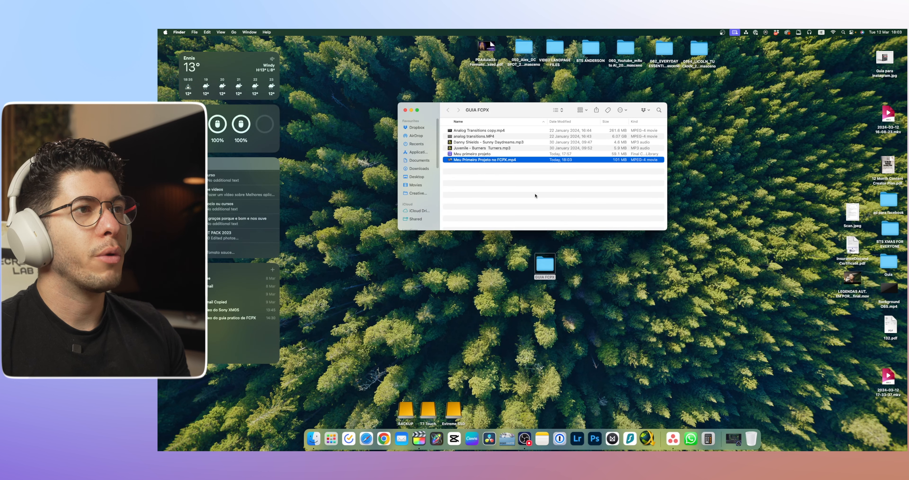
pyautogui.press('space')
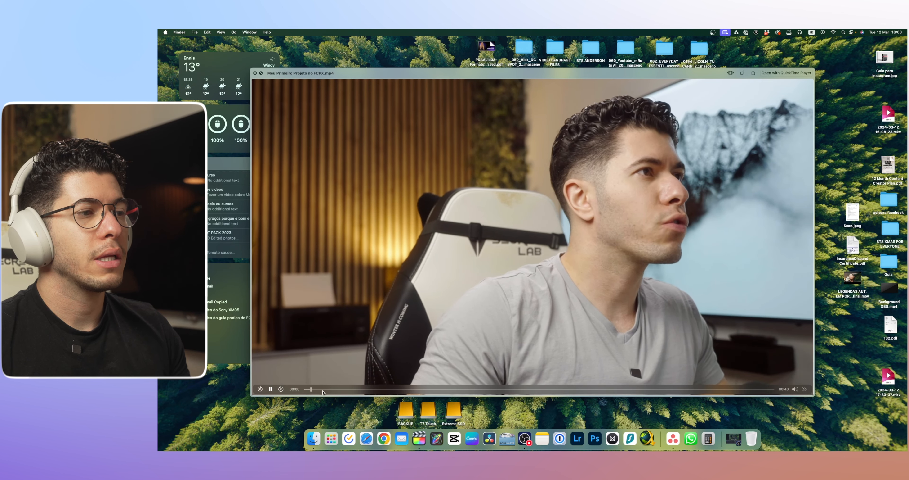
pyautogui.click(367, 389)
pyautogui.moveTo(368, 389); pyautogui.dragTo(712, 390)
pyautogui.press('space')
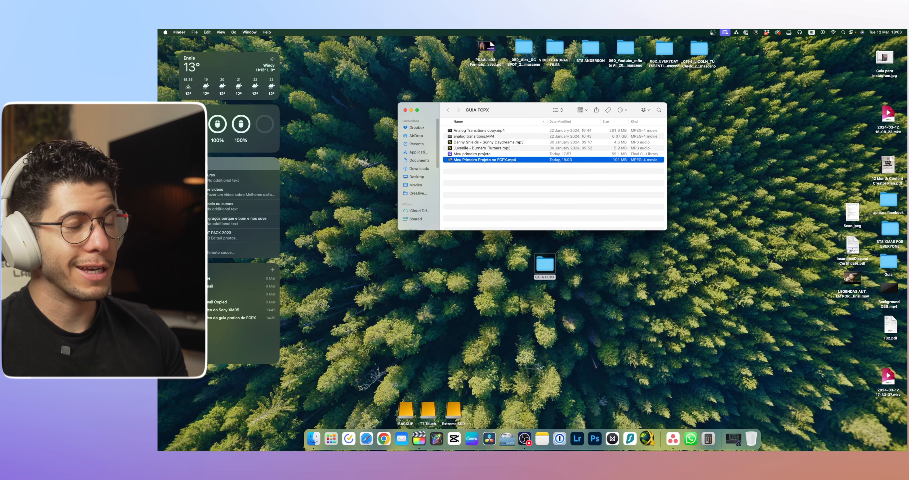
# Step: Close the folder window and move the GUIA FCPX folder back beside the drives on the desktop
pyautogui.click(541, 295)
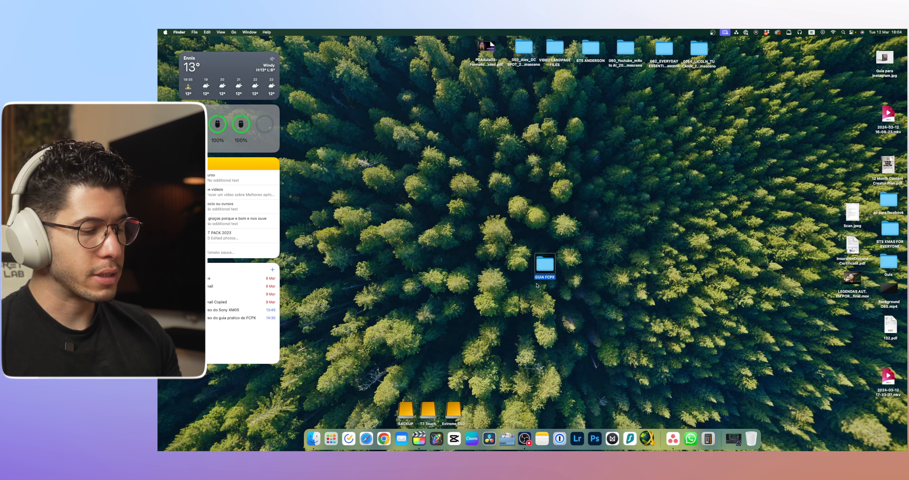
pyautogui.moveTo(553, 267); pyautogui.dragTo(486, 402)
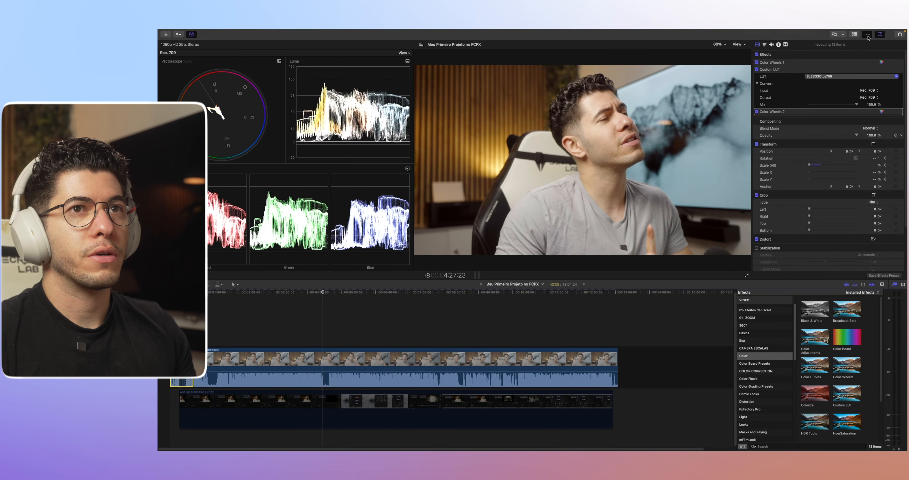
# Step: Switch back to Final Cut Pro and show the browser
pyautogui.click(854, 34)
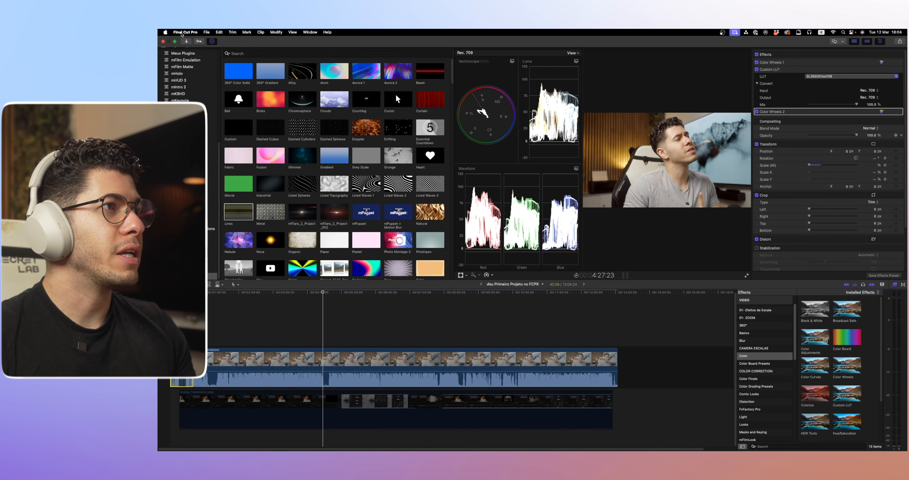
# Step: Open the application settings and review the General, Editing, Playback, Import and Destinations options, including the available A/V output
pyautogui.click(182, 32)
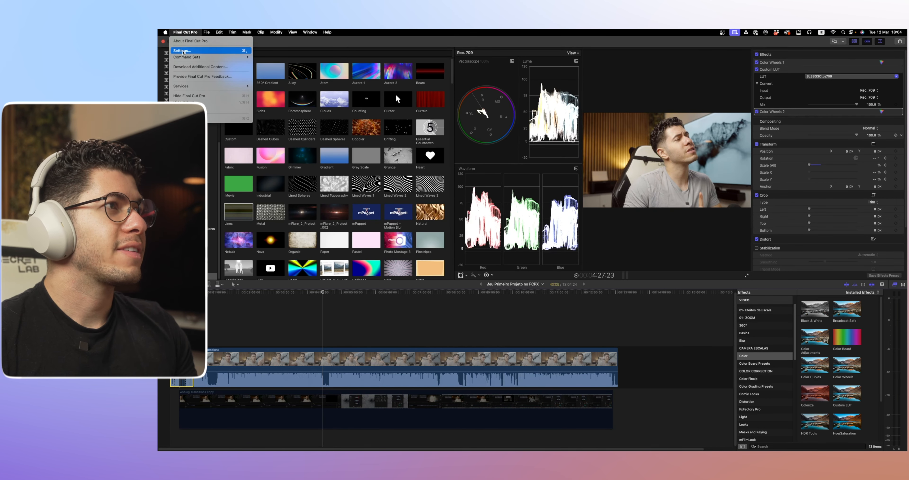
pyautogui.click(182, 50)
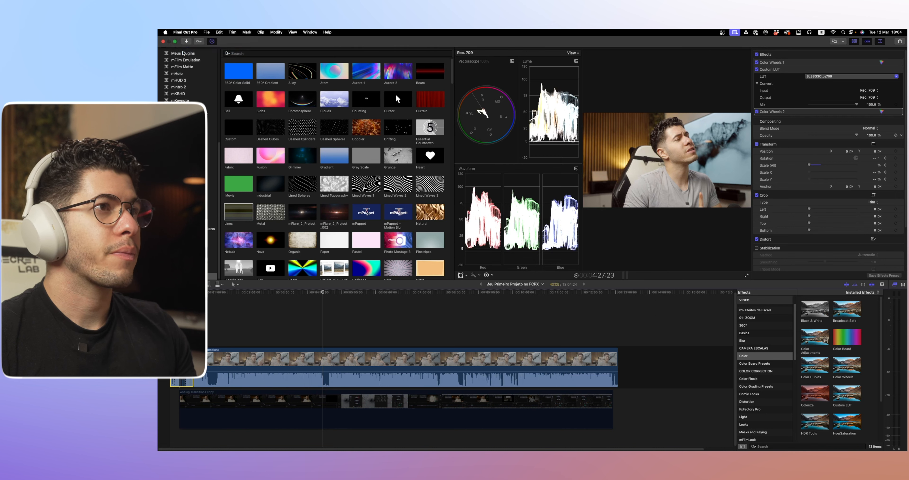
pyautogui.click(485, 131)
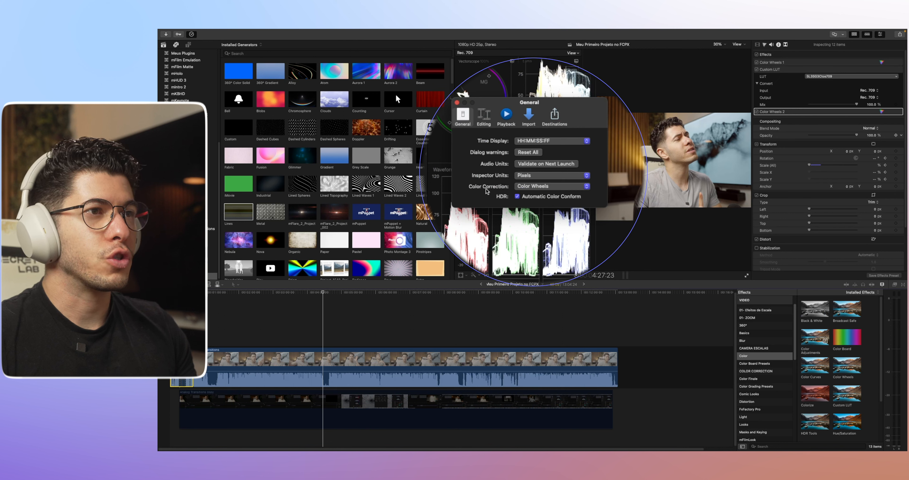
pyautogui.click(540, 189)
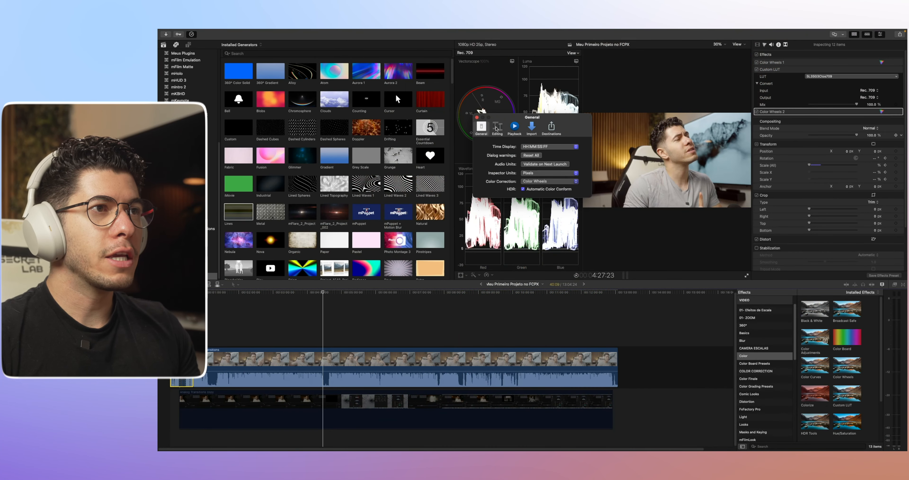
pyautogui.click(498, 129)
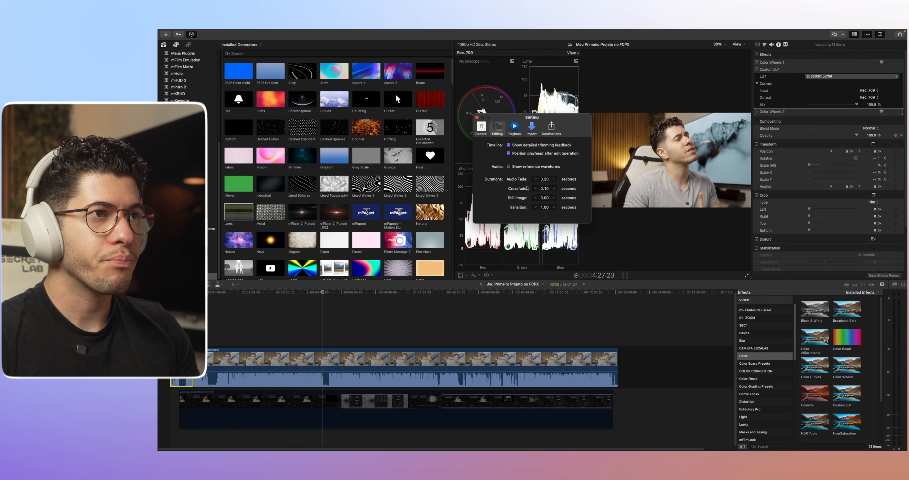
pyautogui.click(514, 128)
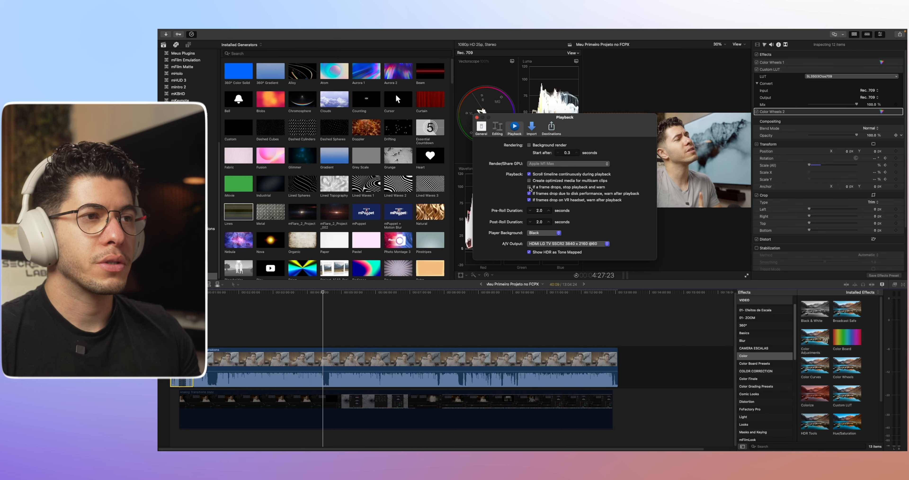
pyautogui.click(559, 246)
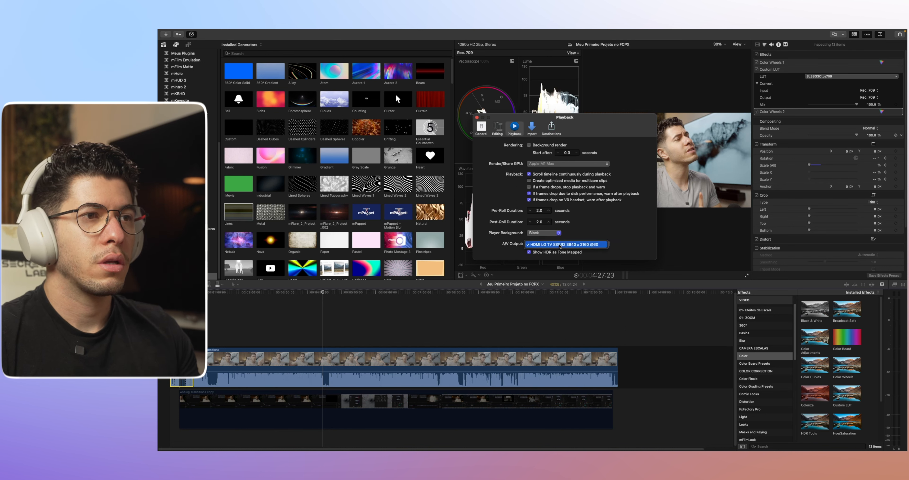
pyautogui.click(559, 245)
pyautogui.click(532, 128)
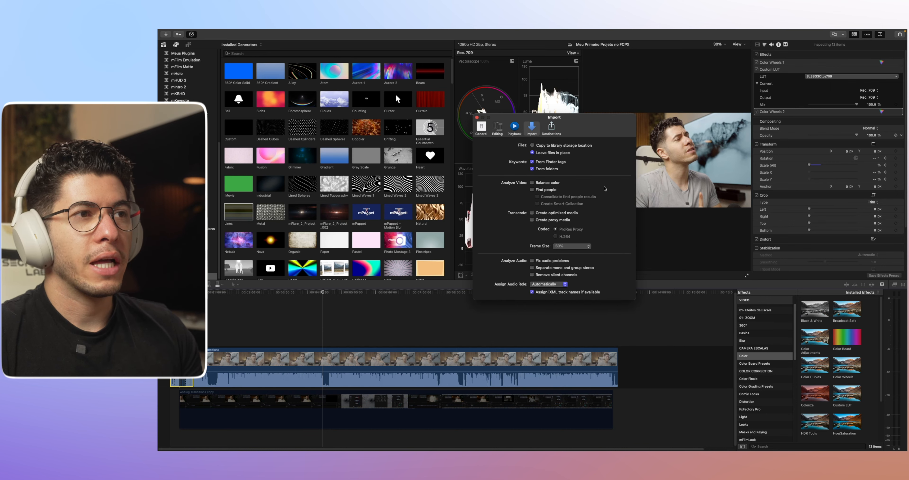
pyautogui.click(551, 128)
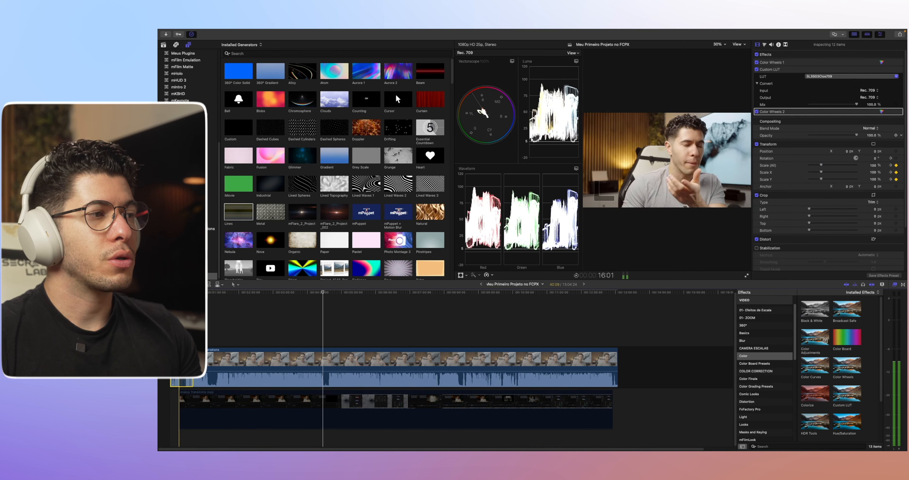
# Step: Hide the video scopes and select the short clip with scale keyframes at 16:01 in the timeline
pyautogui.press('super+=')
pyautogui.press('super+=')
pyautogui.press('super+=')
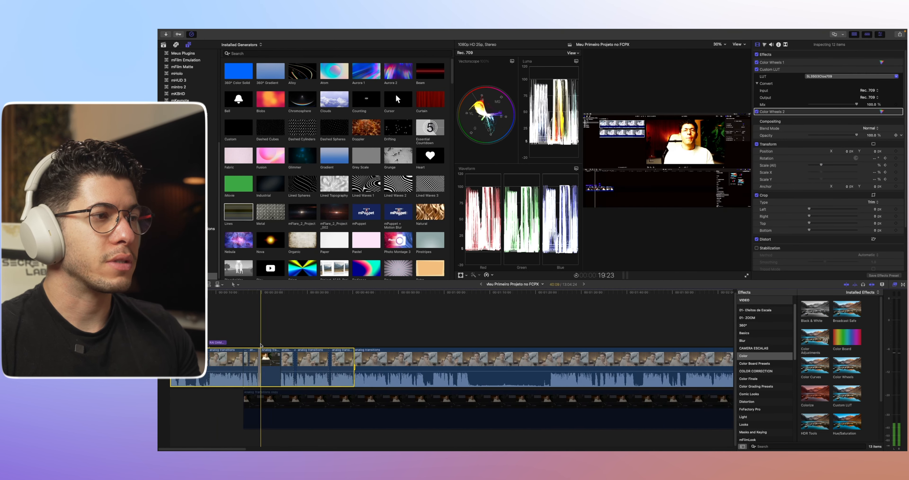
pyautogui.press('space')
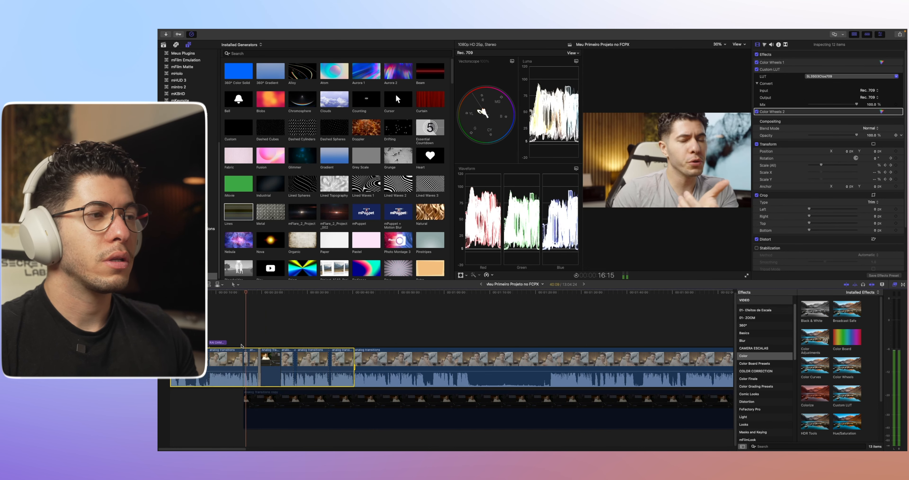
pyautogui.press('super+=')
pyautogui.press('super+7')
pyautogui.click(240, 368)
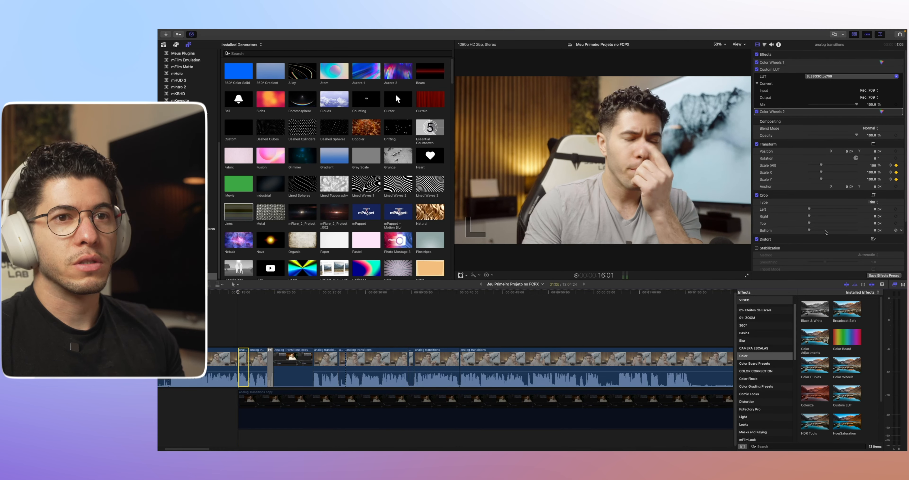
# Step: Save a video effects preset named Teste 1 in the 01- ZOOM category with only the Scale attribute and Maintain Timing
pyautogui.click(884, 275)
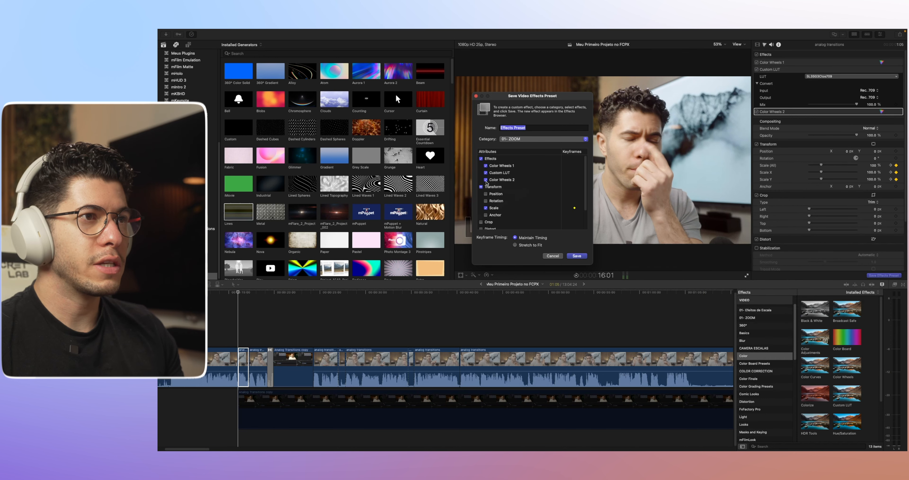
pyautogui.click(486, 172)
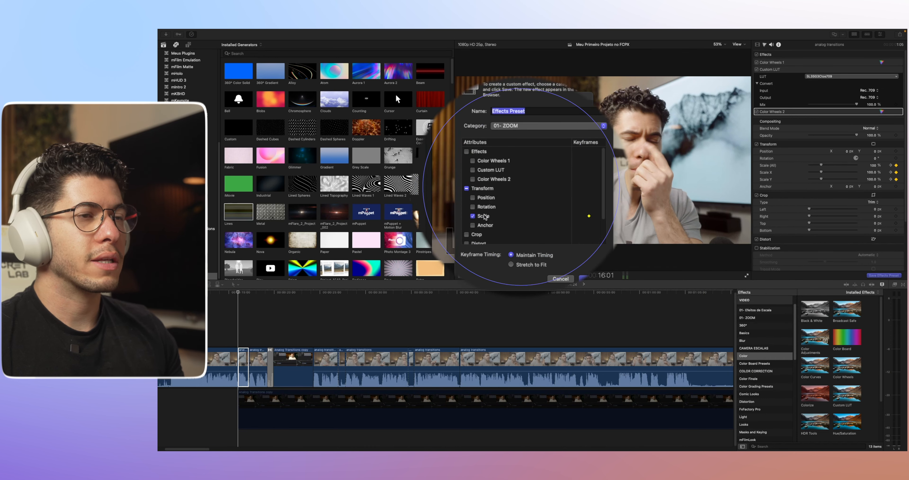
pyautogui.click(519, 126)
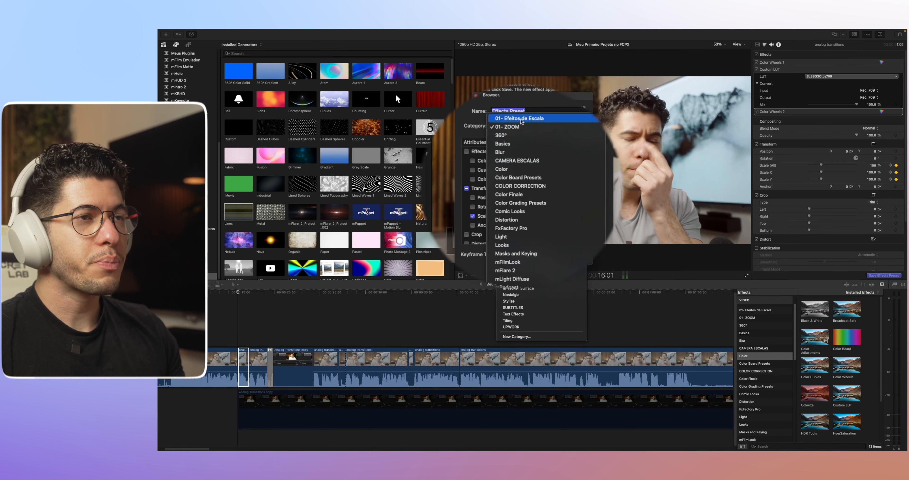
pyautogui.click(526, 139)
pyautogui.click(526, 139)
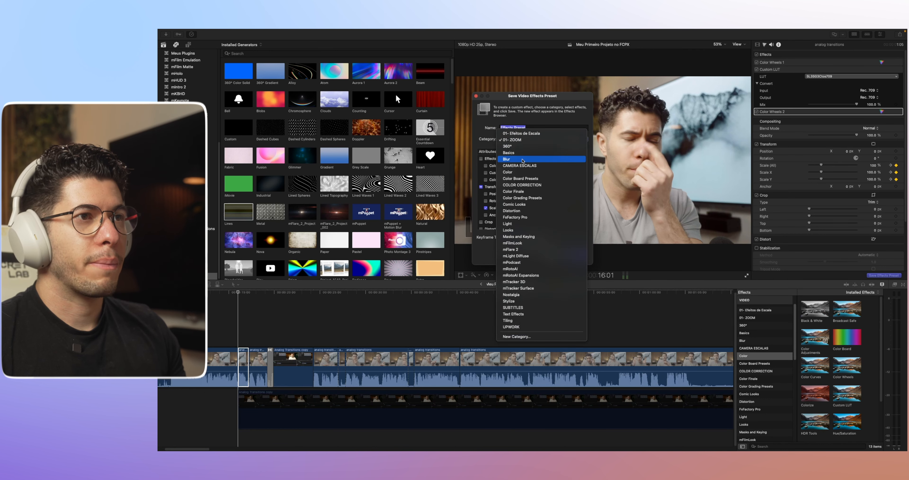
pyautogui.click(517, 140)
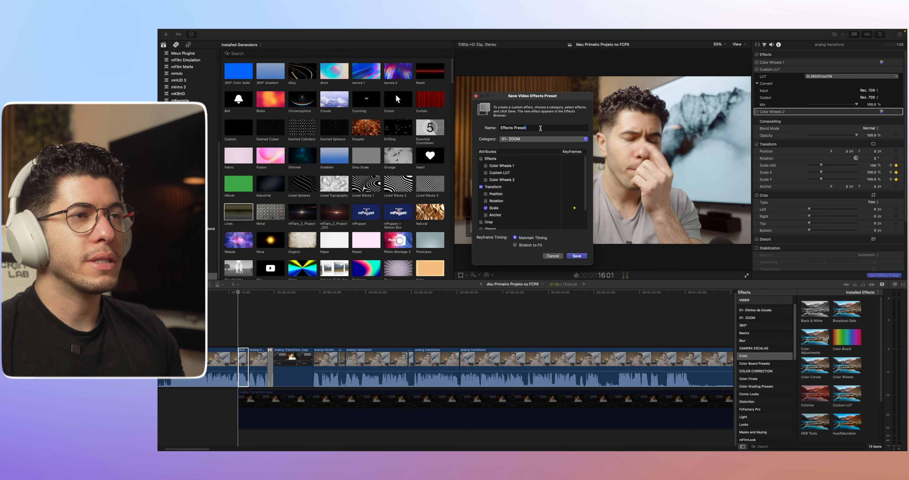
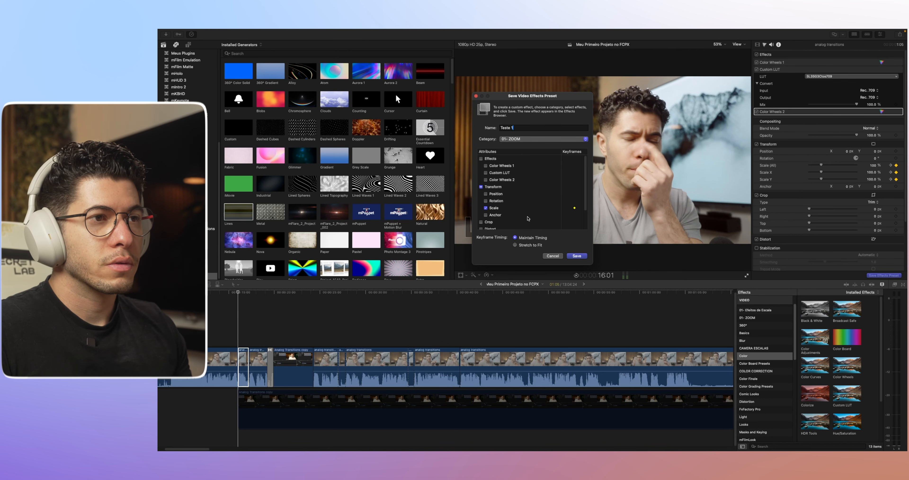
pyautogui.click(577, 255)
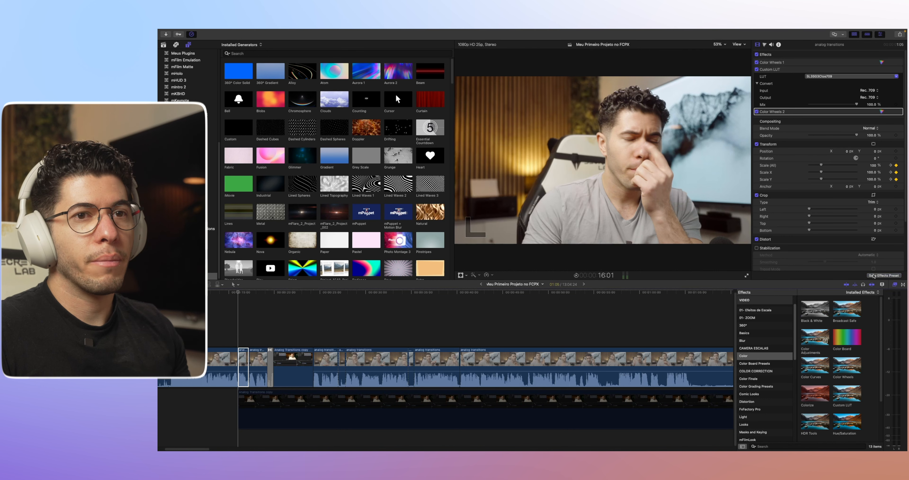
# Step: Save a second effects preset named Teste 2 in the 01- ZOOM category with all effects, Scale and Stretch to Fit
pyautogui.click(897, 276)
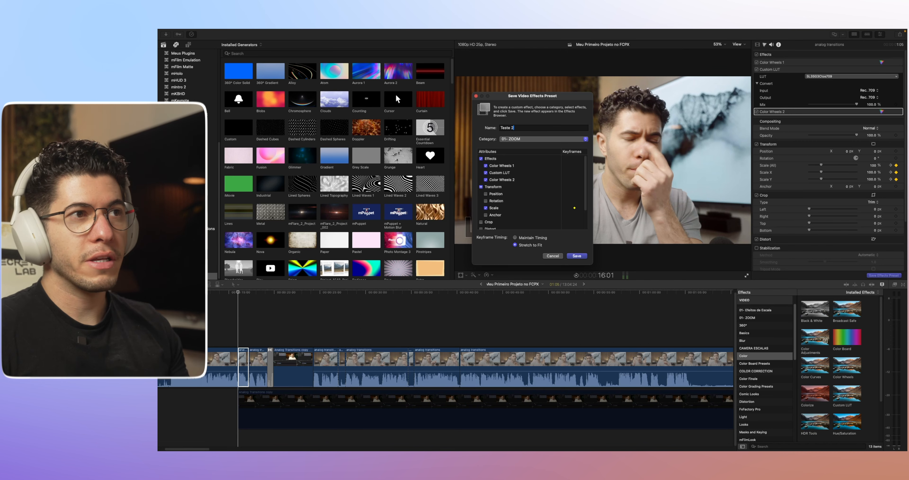
pyautogui.click(579, 256)
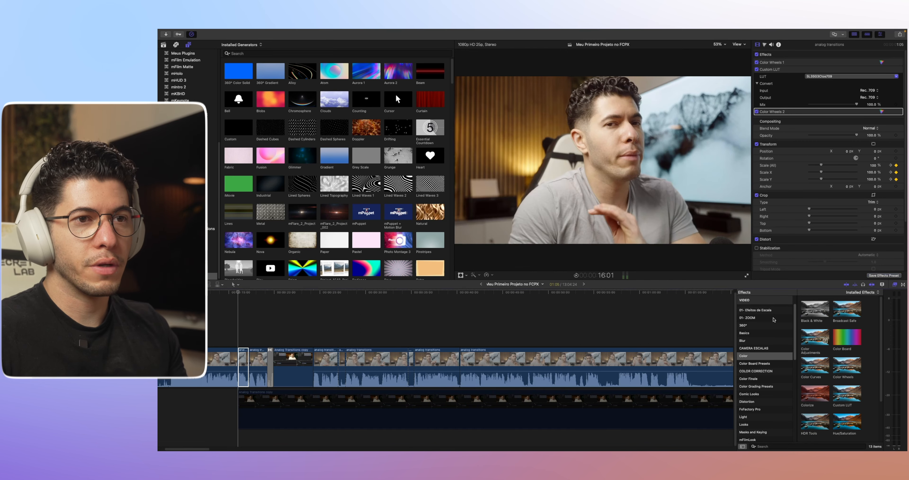
# Step: Apply the Teste 1 preset to the short clip starting at 12:11 and Teste 2 to the longer clip following it
pyautogui.hscroll(-3, 230, 382)
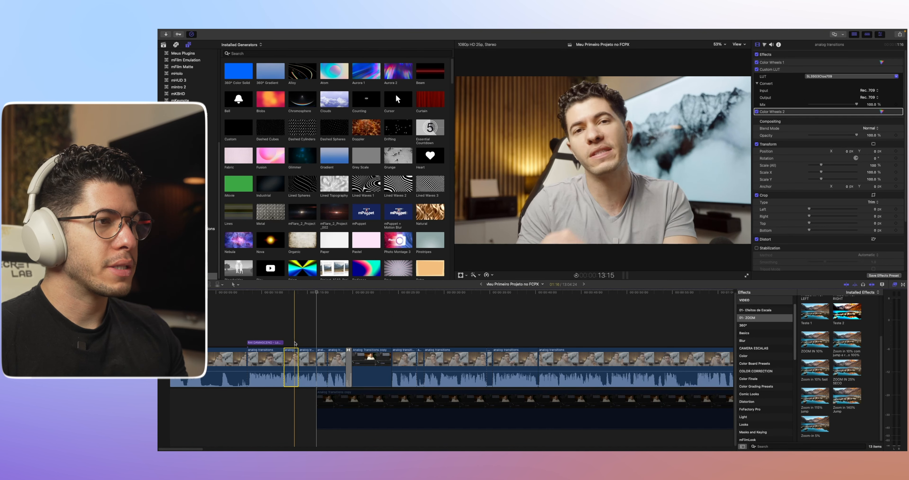
pyautogui.click(285, 356)
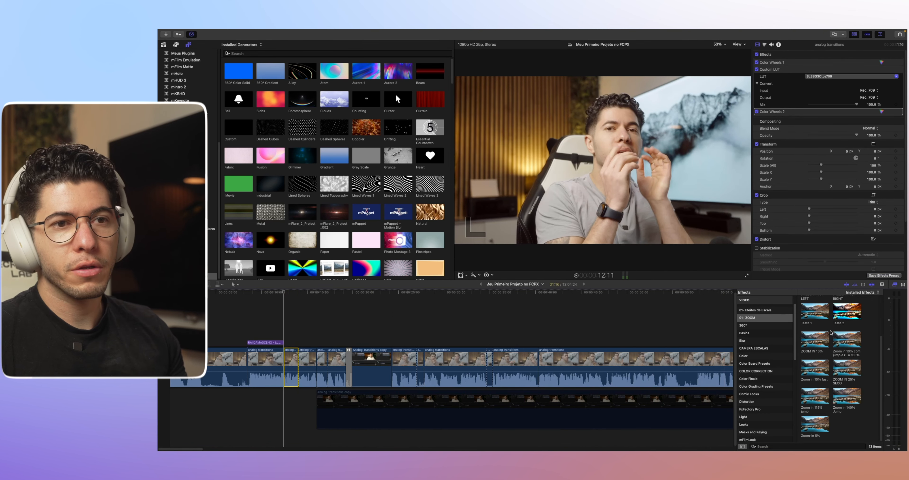
pyautogui.doubleClick(812, 317)
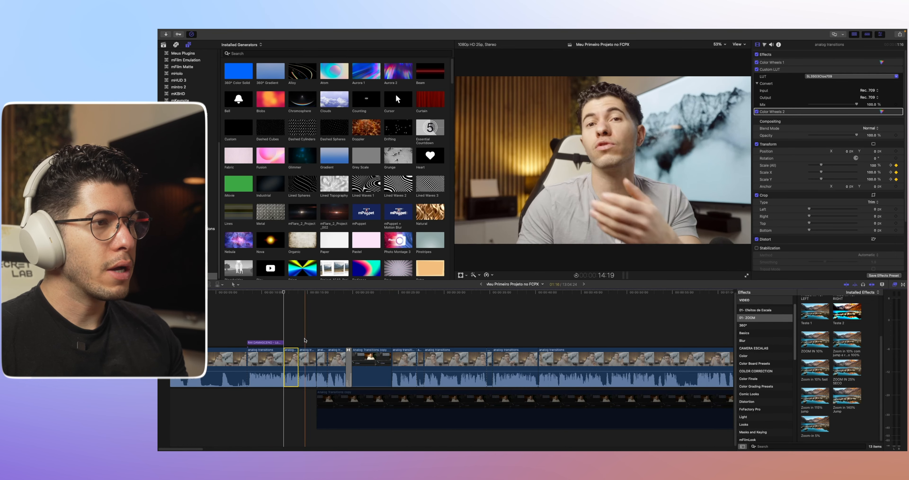
pyautogui.click(302, 360)
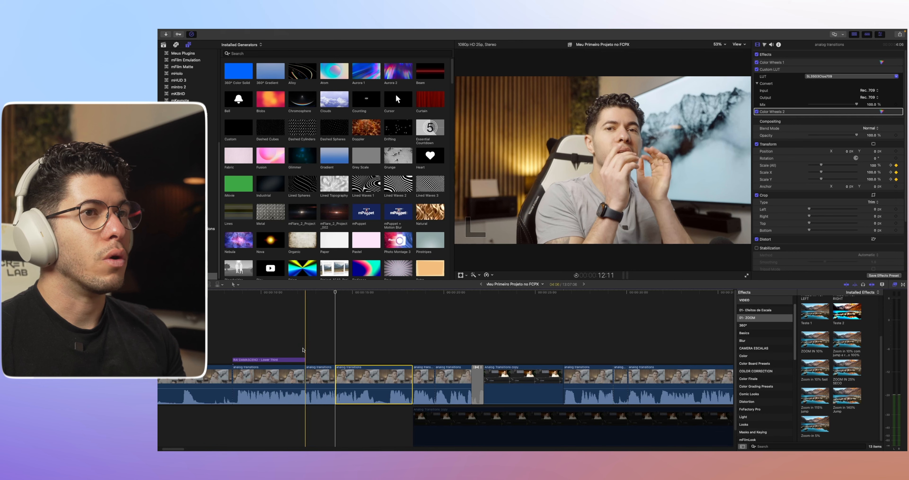
# Step: Play back the two clips with the zoom presets and show the video animation of both
pyautogui.press('space')
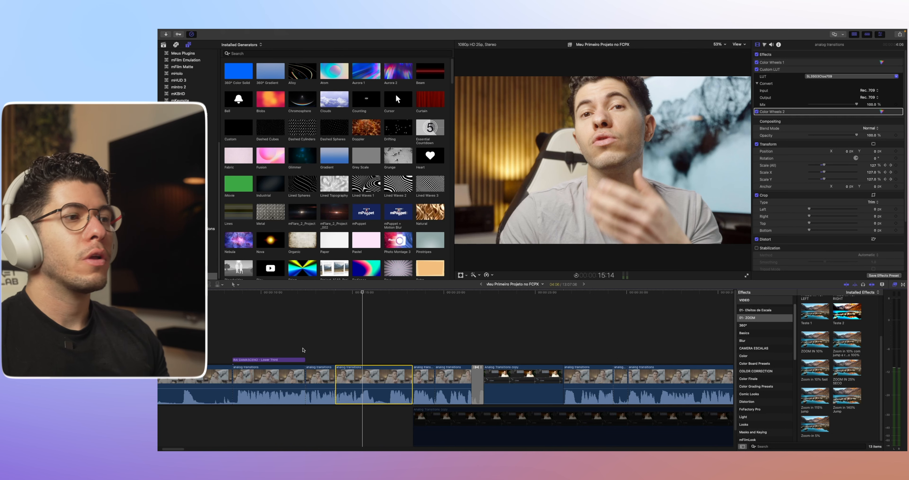
pyautogui.hotkey('ctrl', 'v')
pyautogui.click(370, 378)
pyautogui.hotkey('ctrl', 'v')
pyautogui.press('super+equal')
pyautogui.press('super+equal')
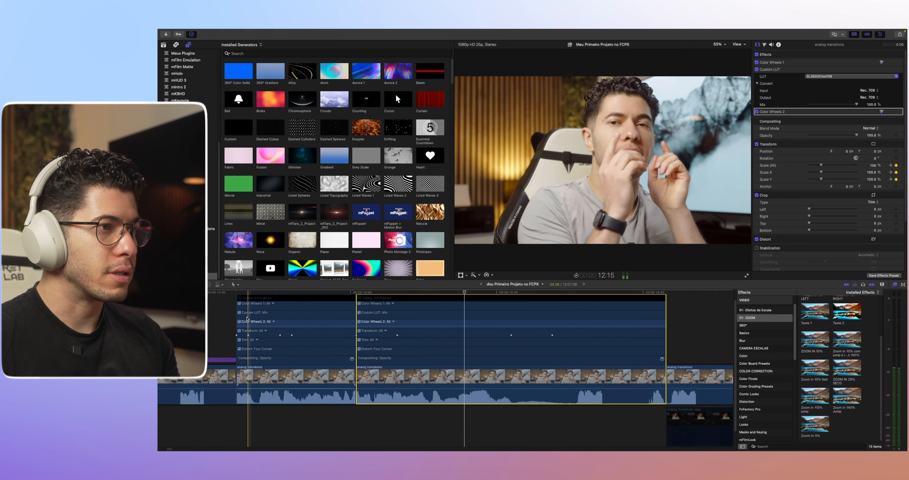
# Step: Compare the keyframe timing of the two presets by playing each clip from its beginning
pyautogui.press('space')
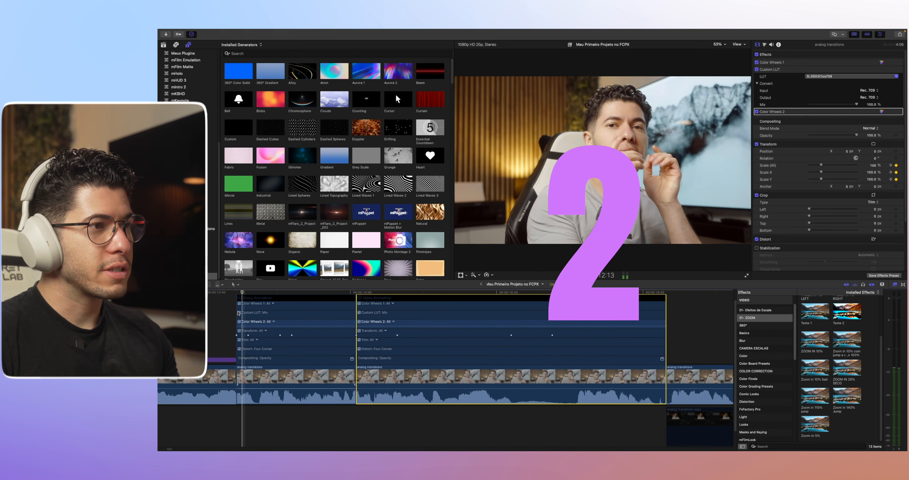
pyautogui.click(356, 292)
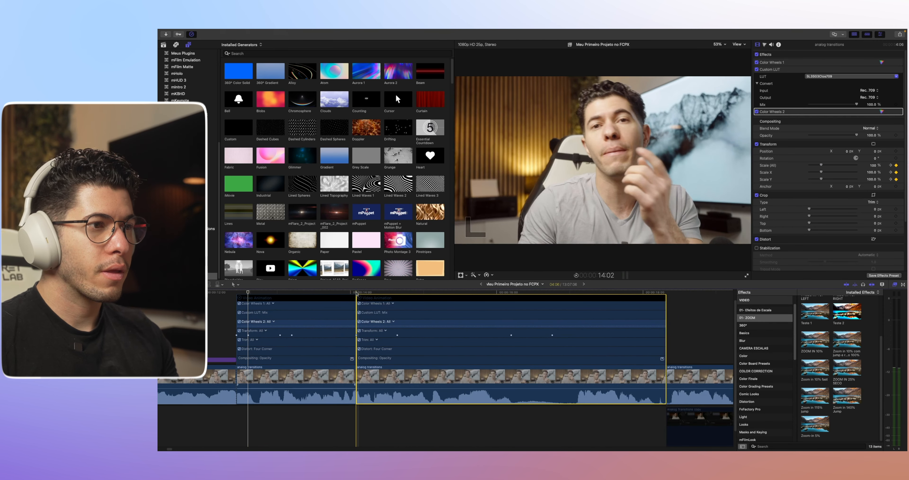
pyautogui.press('space')
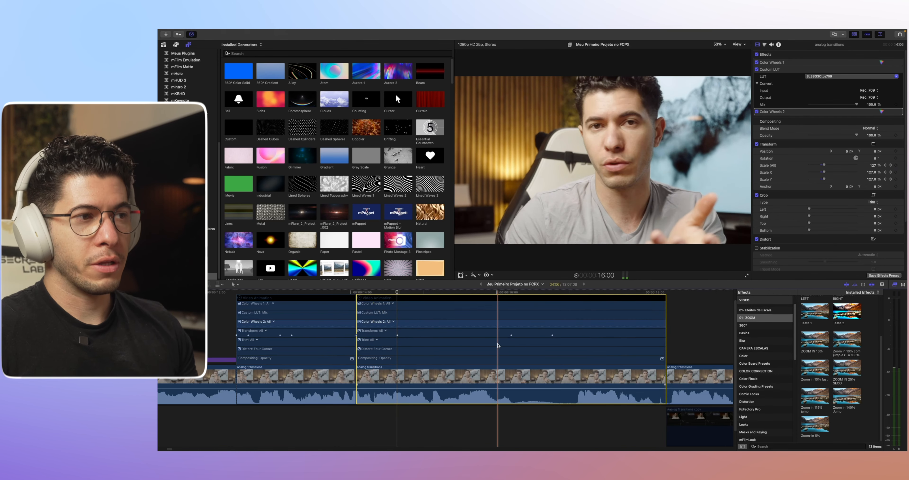
# Step: Animate the scale of the clip starting at 8:11 from a keyframe at its start to 115% at its end
pyautogui.press('super+minus')
pyautogui.press('super+minus')
pyautogui.hscroll(-1, 406, 352)
pyautogui.click(331, 360)
pyautogui.click(327, 375)
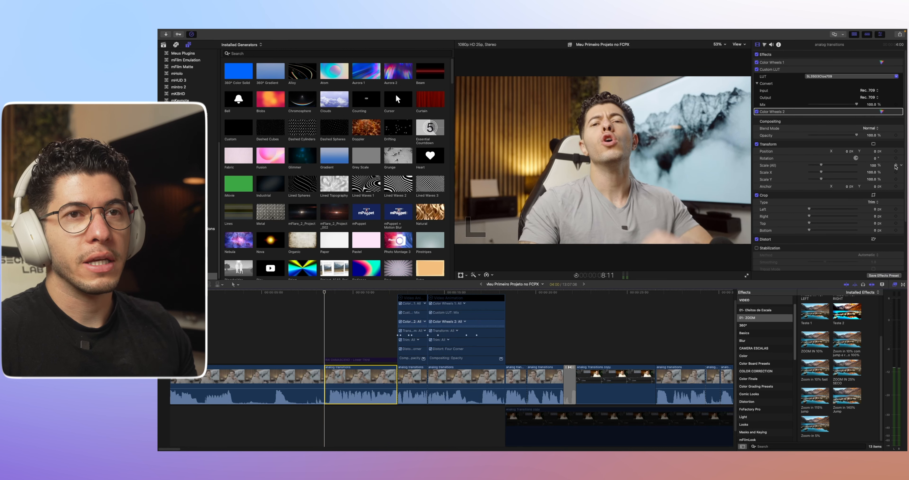
pyautogui.click(396, 345)
pyautogui.click(387, 382)
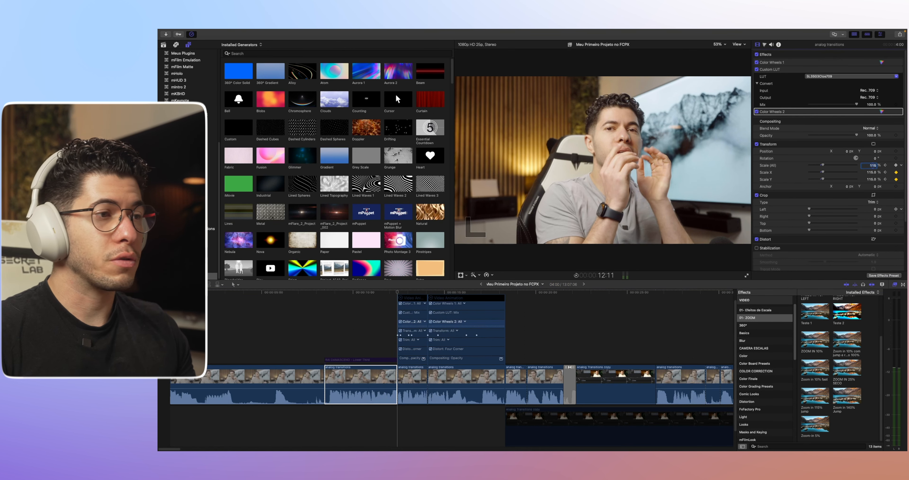
# Step: Play the newly animated clip from its start to check the slow zoom, stop near its end and select it
pyautogui.click(326, 346)
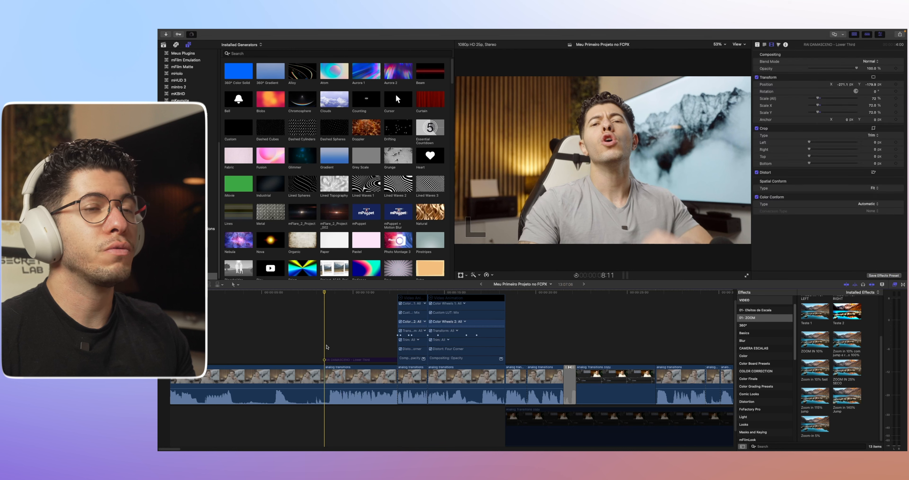
pyautogui.press('space')
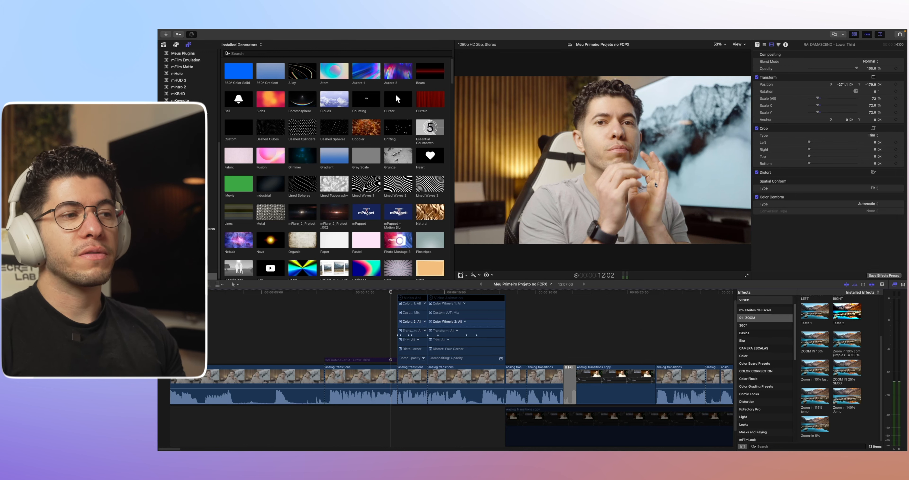
pyautogui.press('space')
pyautogui.click(384, 385)
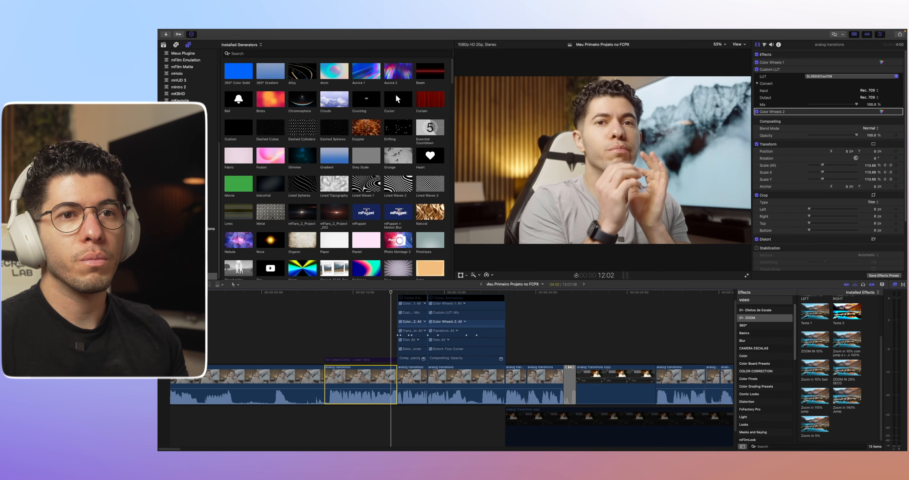
# Step: Review the attribute and keyframe timing options for saving the zoom as an effects preset, cancel saving, and return to the timeline clips
pyautogui.click(880, 274)
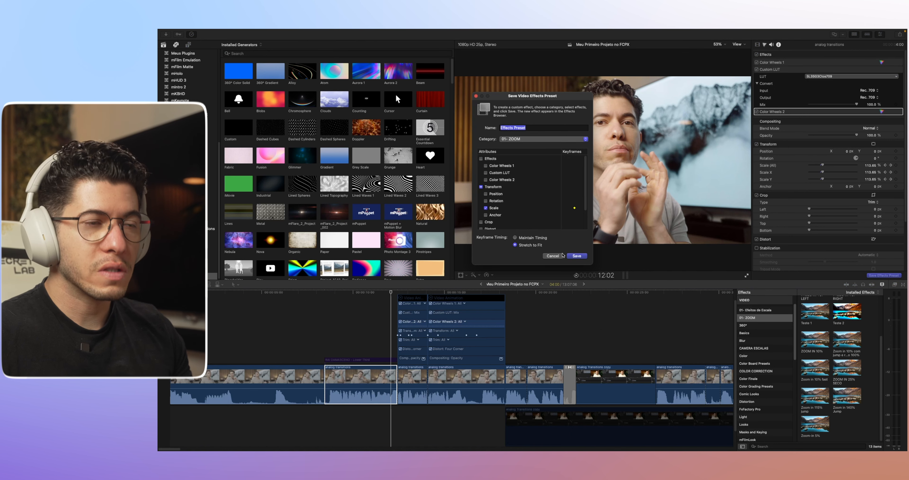
pyautogui.click(552, 255)
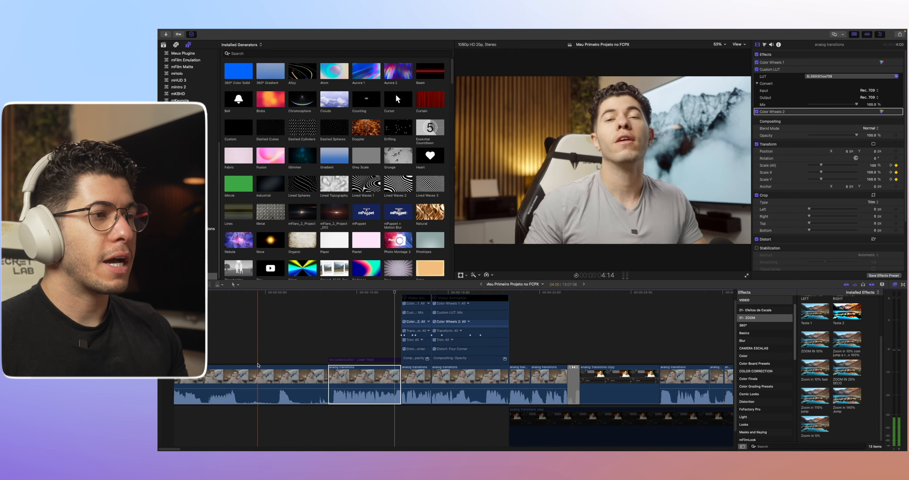
pyautogui.click(234, 372)
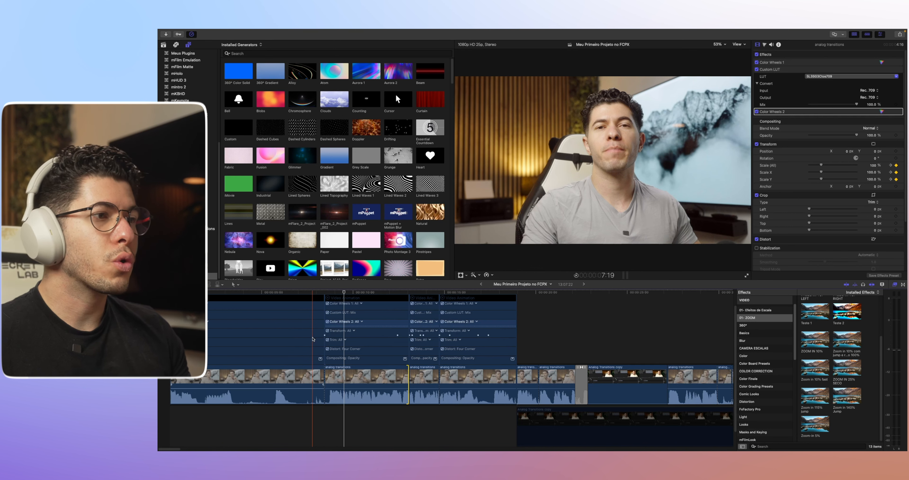
pyautogui.click(366, 380)
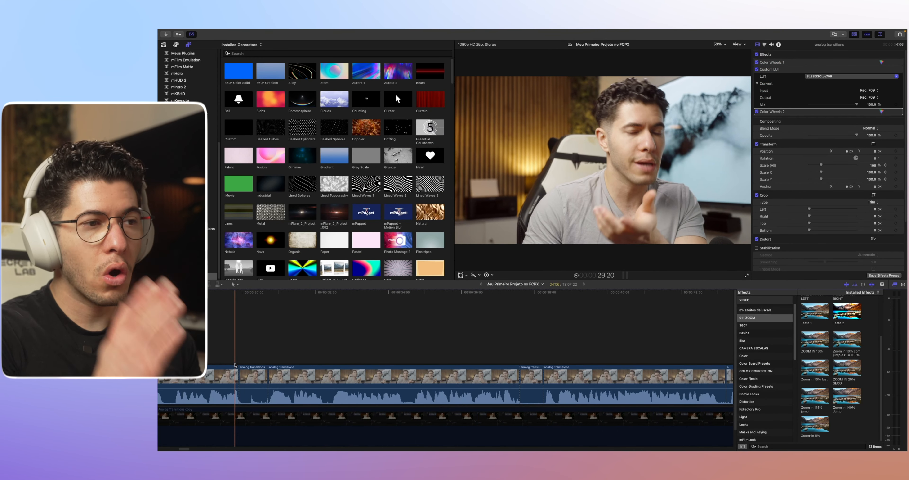
# Step: Delete the short clip at about 30 s and the short clip at 36:20 from the timeline
pyautogui.click(260, 386)
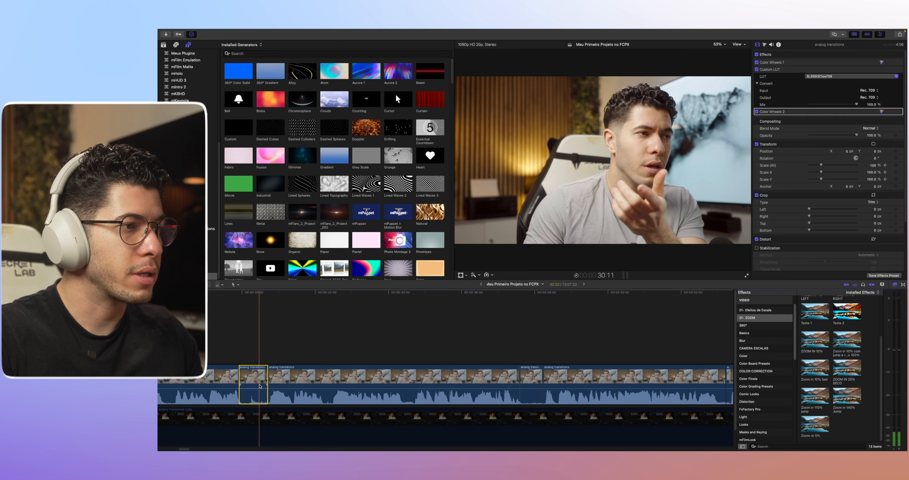
pyautogui.press('BackSpace')
pyautogui.click(504, 387)
pyautogui.press('BackSpace')
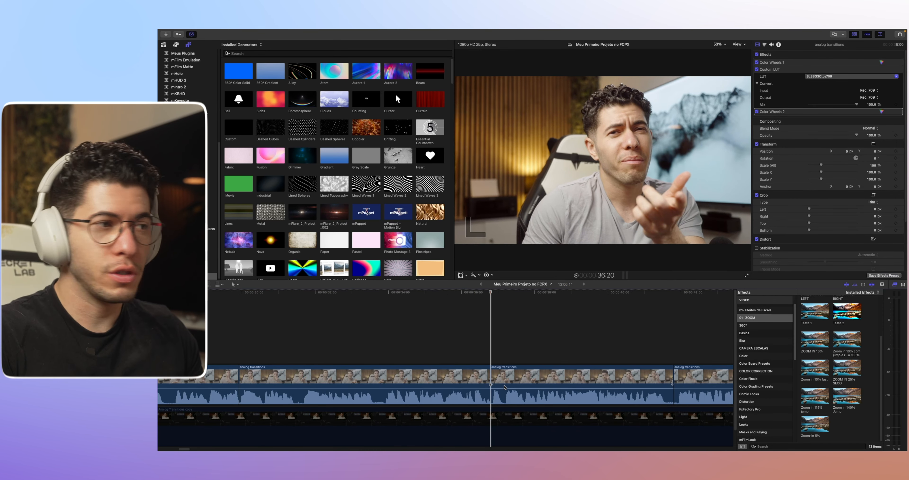
# Step: Trim the start of the clip following the cut at 29:23 and play back across the cut
pyautogui.click(196, 339)
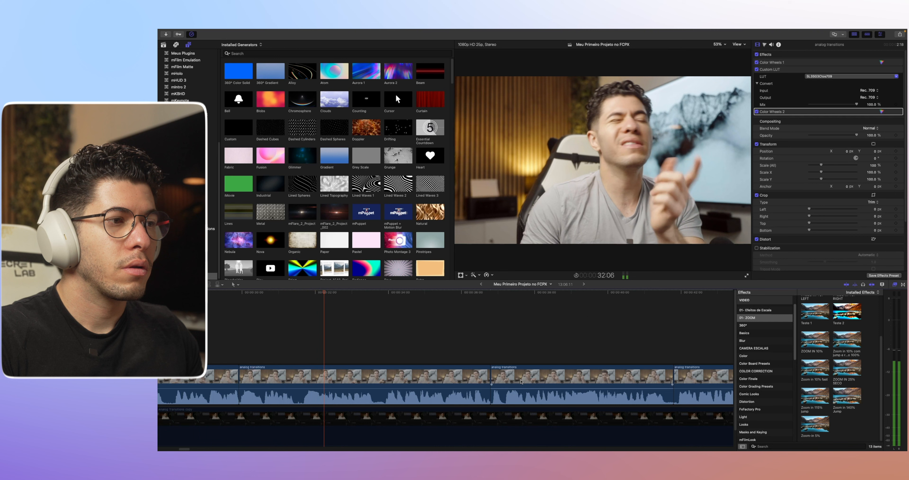
pyautogui.hotkey('alt', '[')
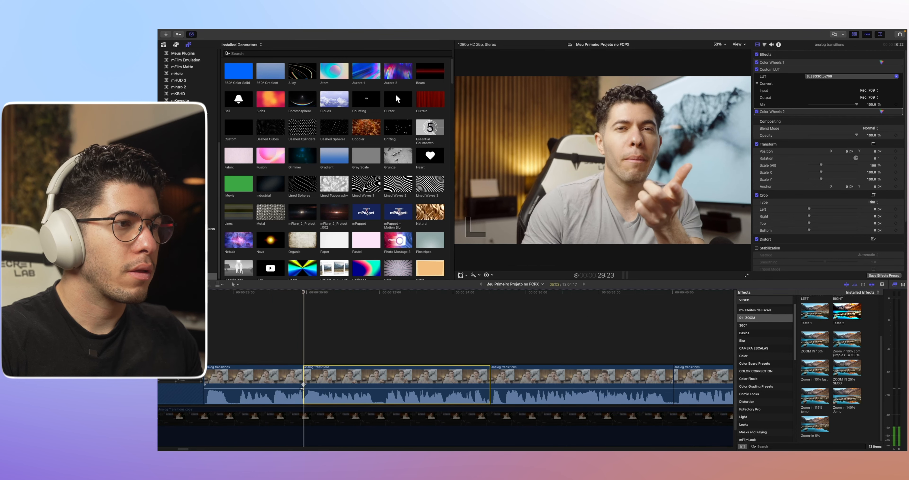
pyautogui.press('space')
pyautogui.press('space')
pyautogui.click(294, 364)
pyautogui.press('space')
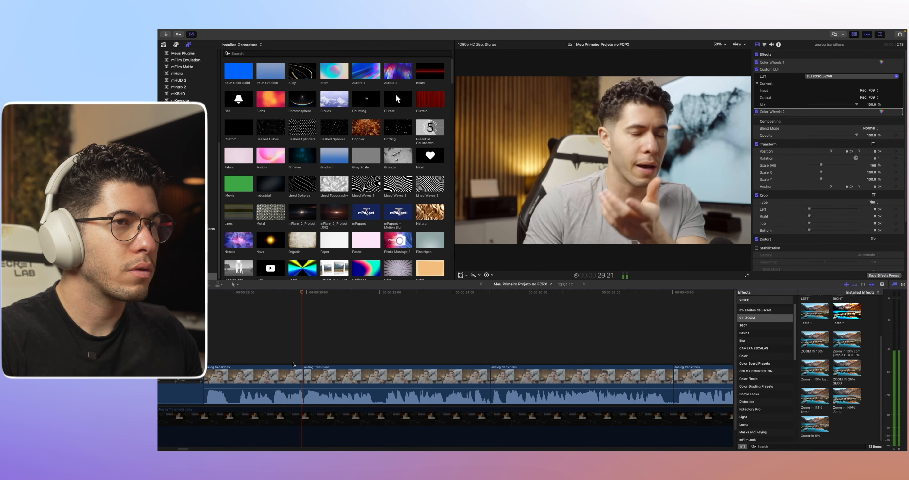
pyautogui.press('space')
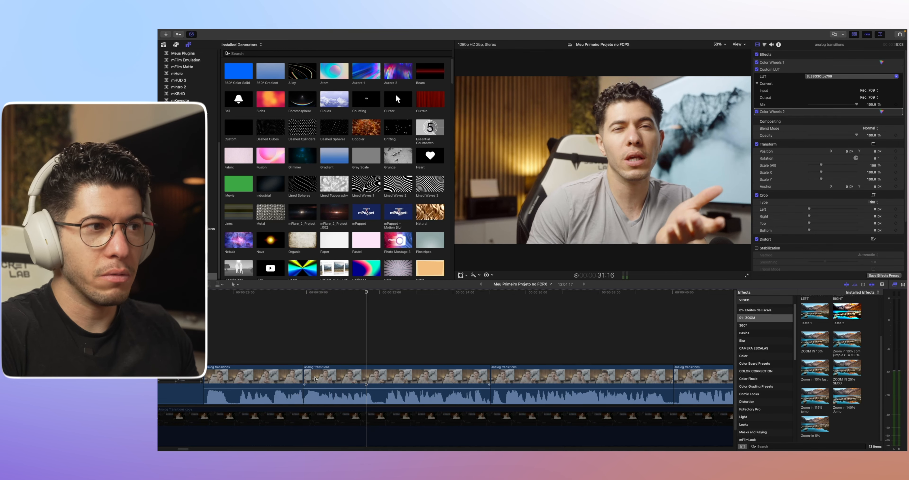
pyautogui.press('space')
pyautogui.press('space')
# Step: Delete the clip starting at 35:01, closing the gap with the long clip after it
pyautogui.press('super+minus')
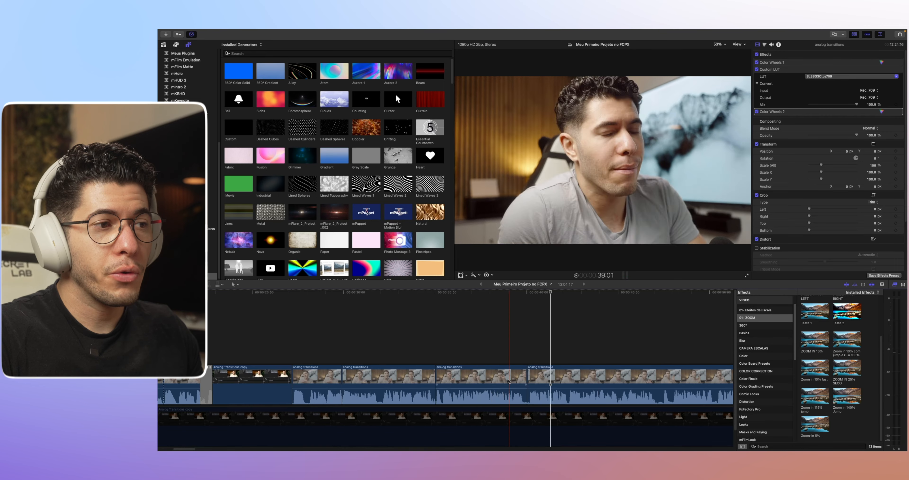
pyautogui.click(477, 379)
pyautogui.press('BackSpace')
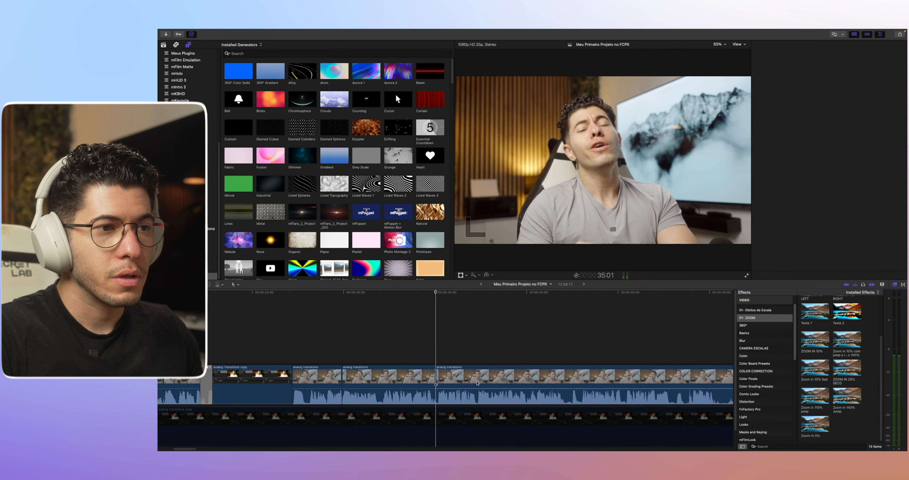
# Step: Select all clips in the main storyline and apply audio crossfades at their cuts
pyautogui.moveTo(325, 346); pyautogui.dragTo(460, 377)
pyautogui.press('super+minus')
pyautogui.press('super+minus')
pyautogui.press('super+minus')
pyautogui.press('super+a')
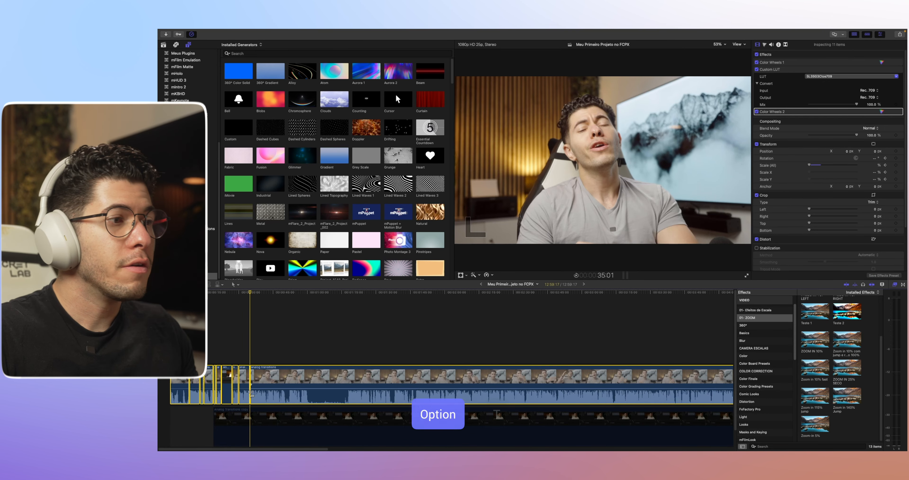
pyautogui.press('super+equal')
pyautogui.press('super+equal')
pyautogui.press('super+equal')
pyautogui.press('super+equal')
pyautogui.press('super+equal')
pyautogui.press('super+equal')
pyautogui.press('super+equal')
pyautogui.press('super+equal')
pyautogui.press('super+equal')
pyautogui.press('super+equal')
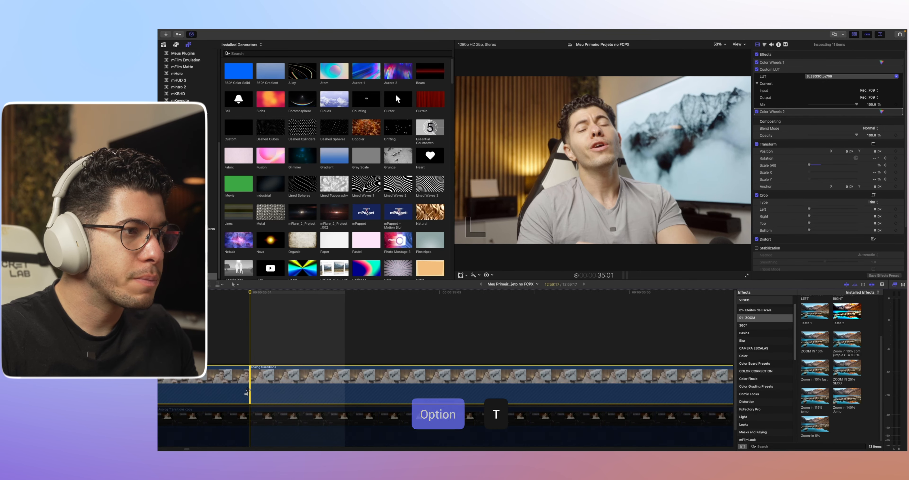
# Step: Deselect the clips and examine the audio crossfade at the cut near 35:01
pyautogui.click(233, 353)
pyautogui.press('super+minus')
pyautogui.hscroll(-10, 226, 390)
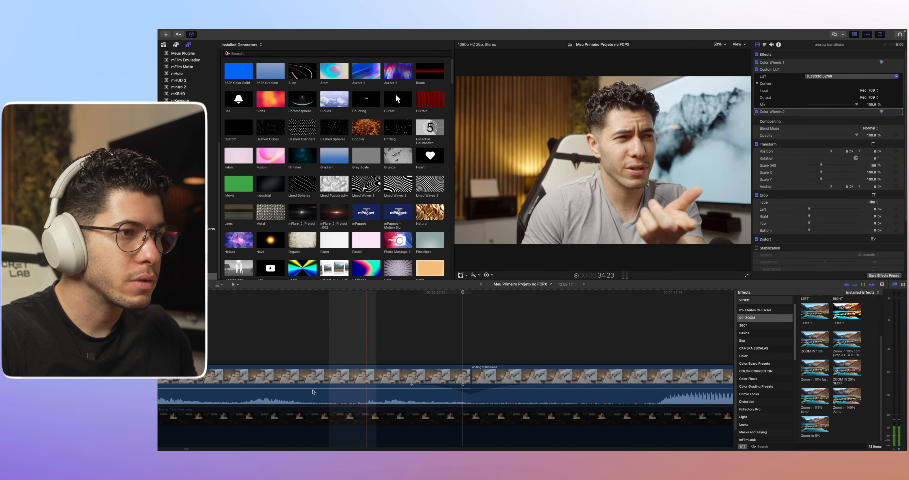
pyautogui.press('super+minus')
pyautogui.press('super+minus')
pyautogui.press('super+minus')
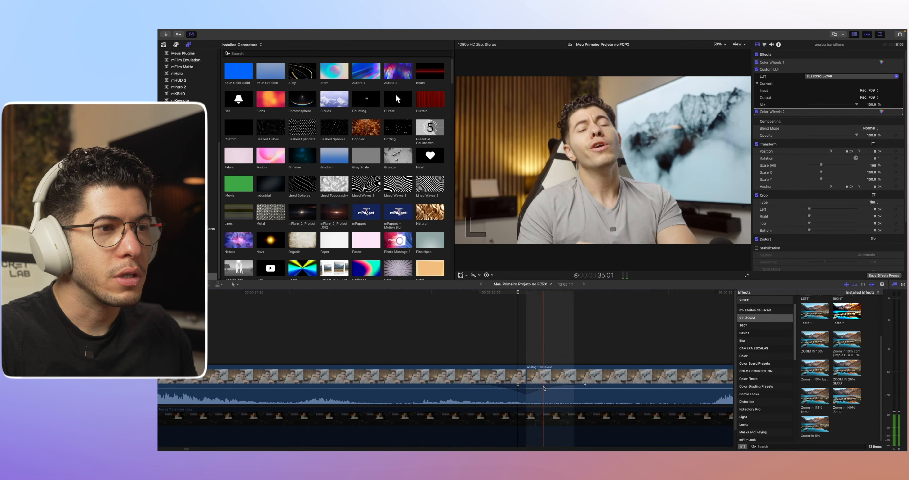